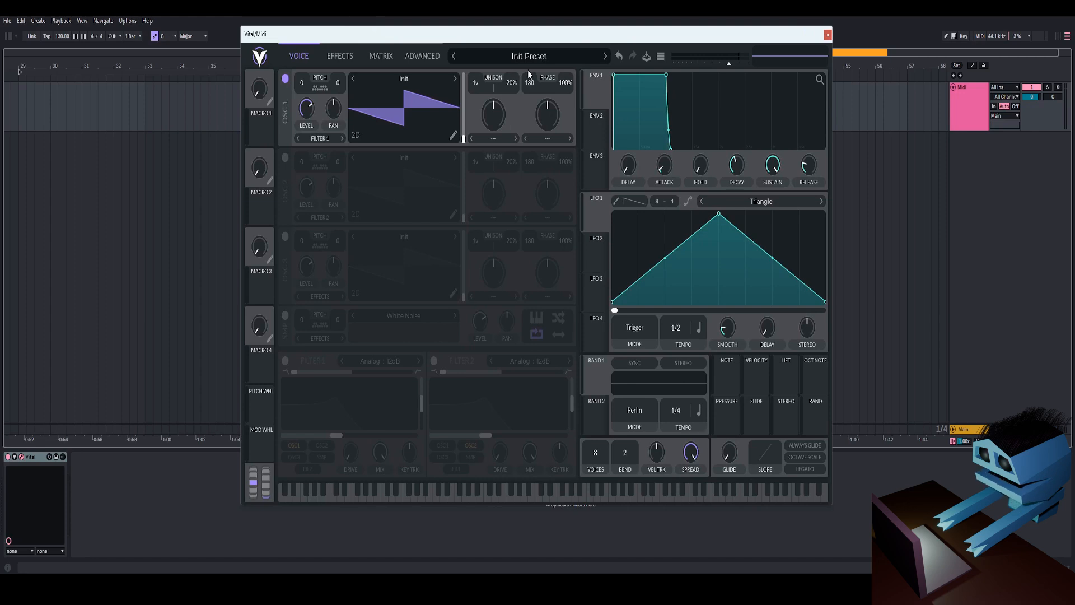
drag(559, 36, 563, 26)
click(340, 50)
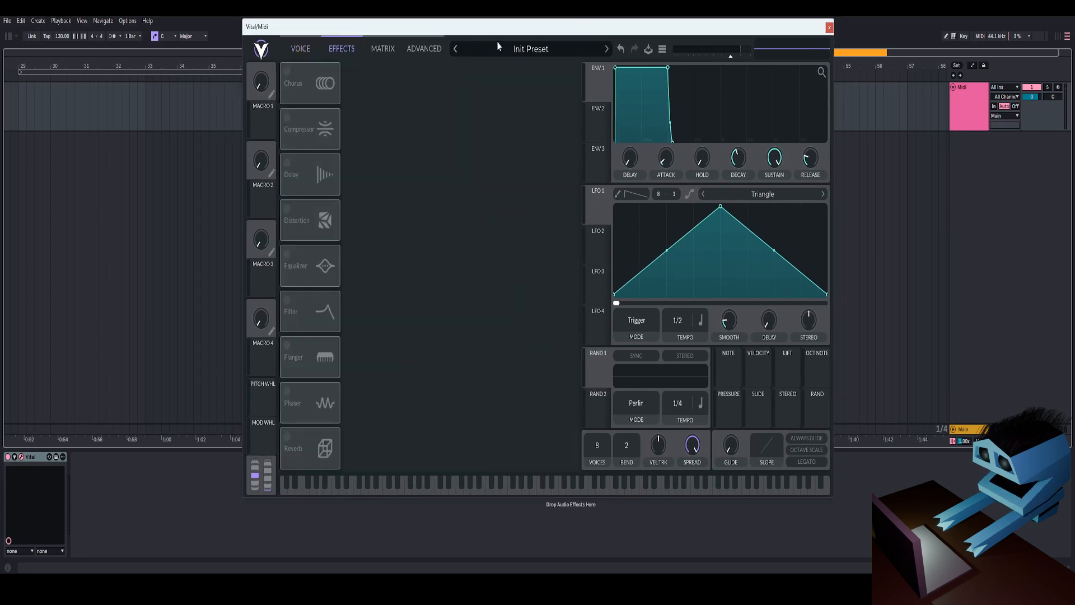
drag(511, 31, 536, 34)
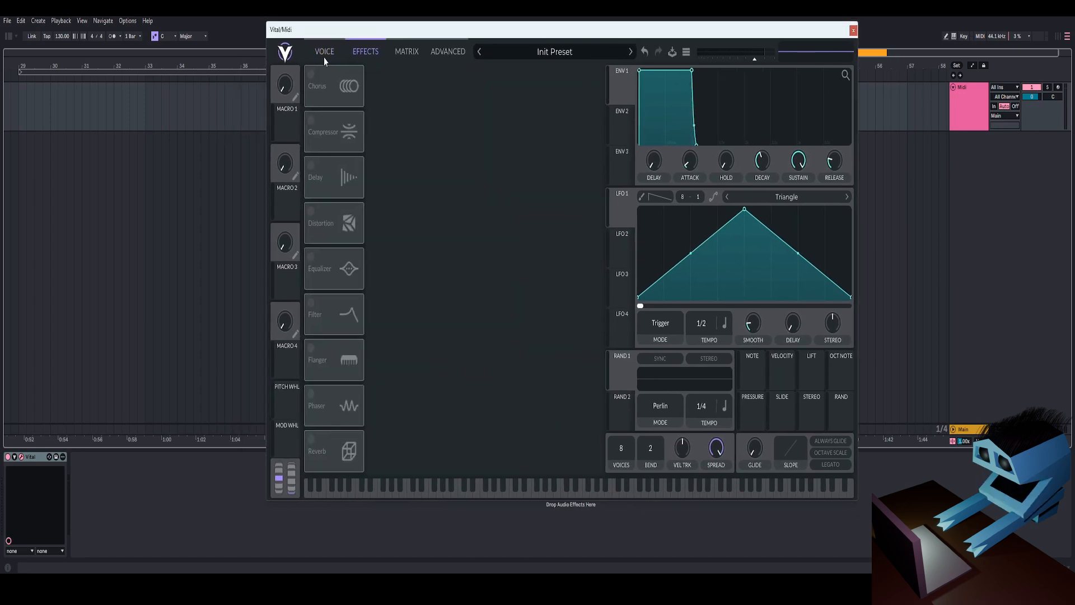
click(325, 52)
drag(358, 30, 336, 24)
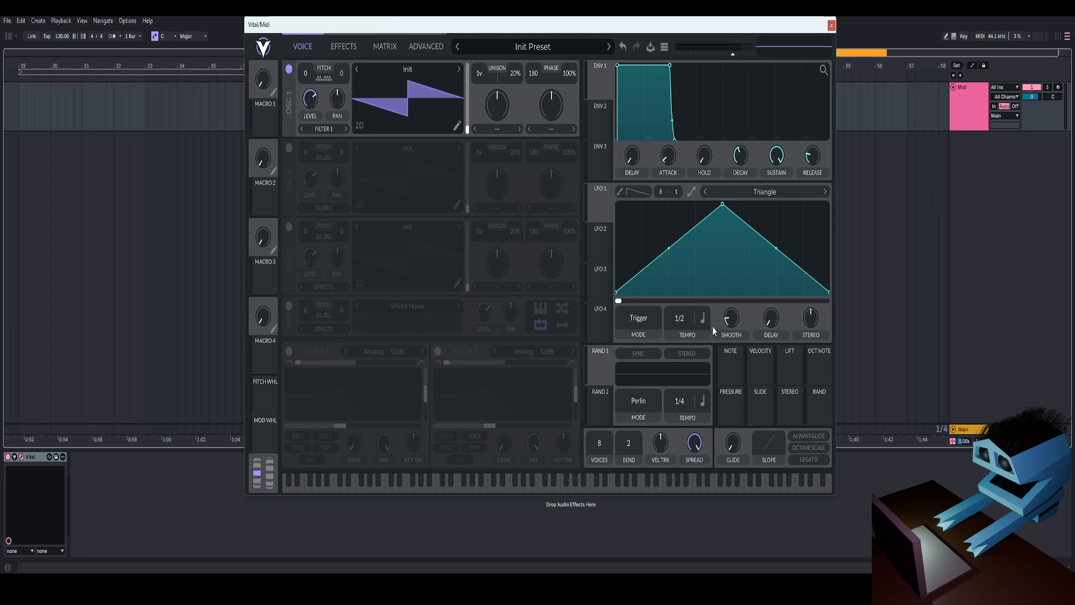
drag(498, 29, 483, 28)
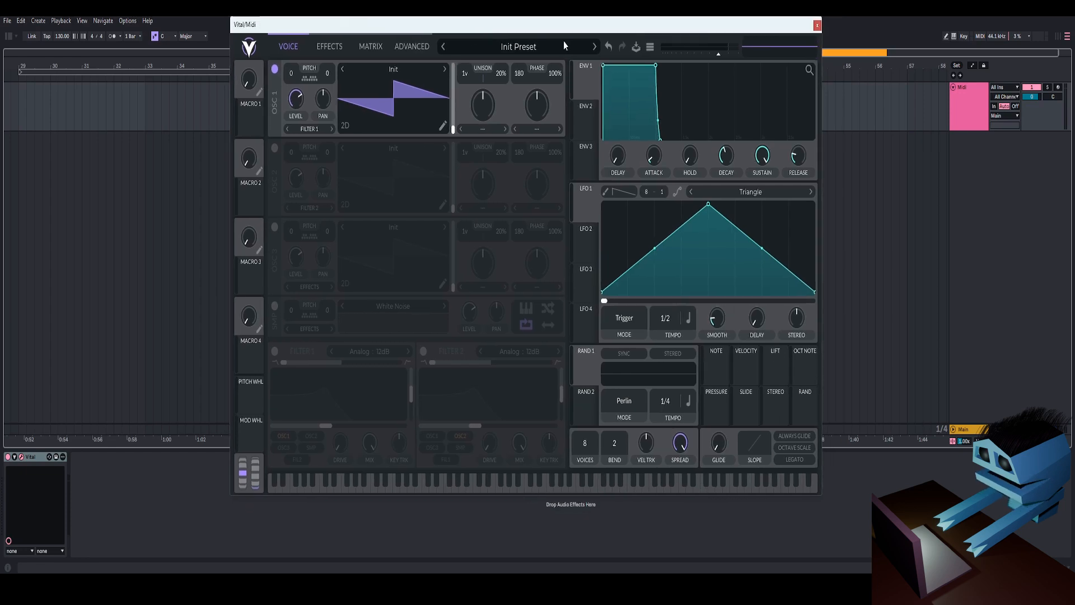
drag(560, 28, 567, 28)
drag(478, 21, 492, 31)
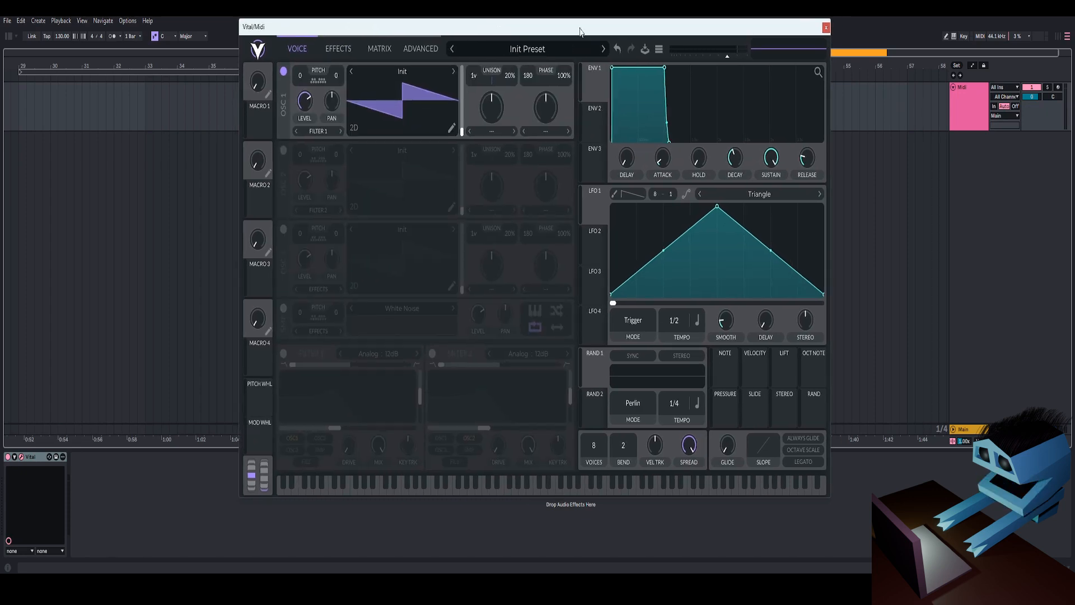
mouse_move(572, 30)
mouse_down()
mouse_move(590, 36)
mouse_move(592, 56)
mouse_move(585, 31)
mouse_up()
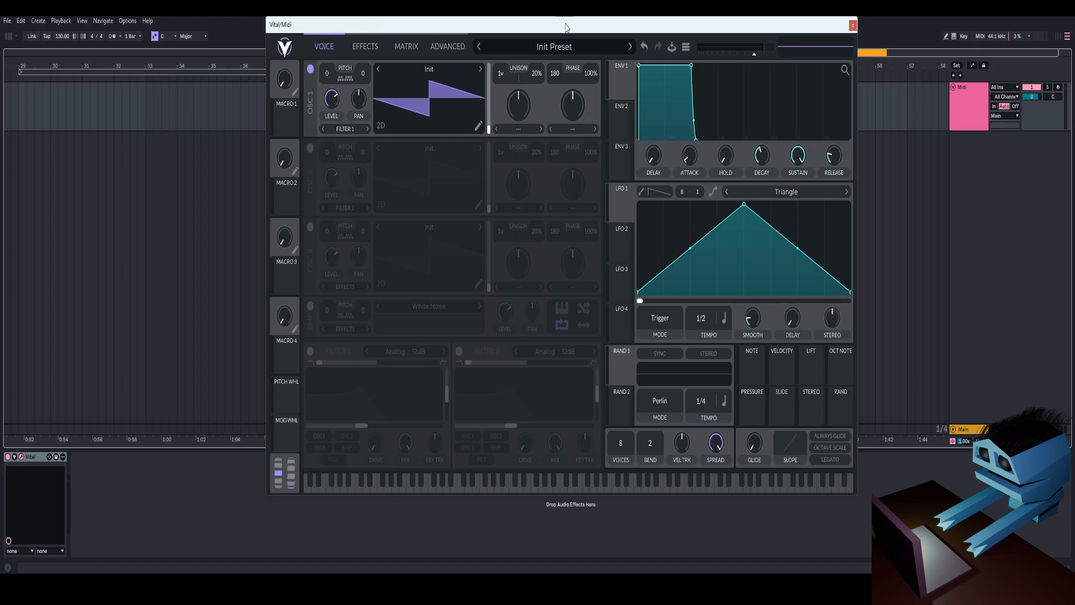
mouse_move(566, 25)
mouse_down()
mouse_move(554, 26)
mouse_move(566, 24)
mouse_move(558, 12)
mouse_move(569, 30)
mouse_up()
Hide the synth window, play the MIDI clip and loop the arrangement over its span from bar 41 to bar 49
key(ctrl+alt+p)
scroll(524, 65, up, 3)
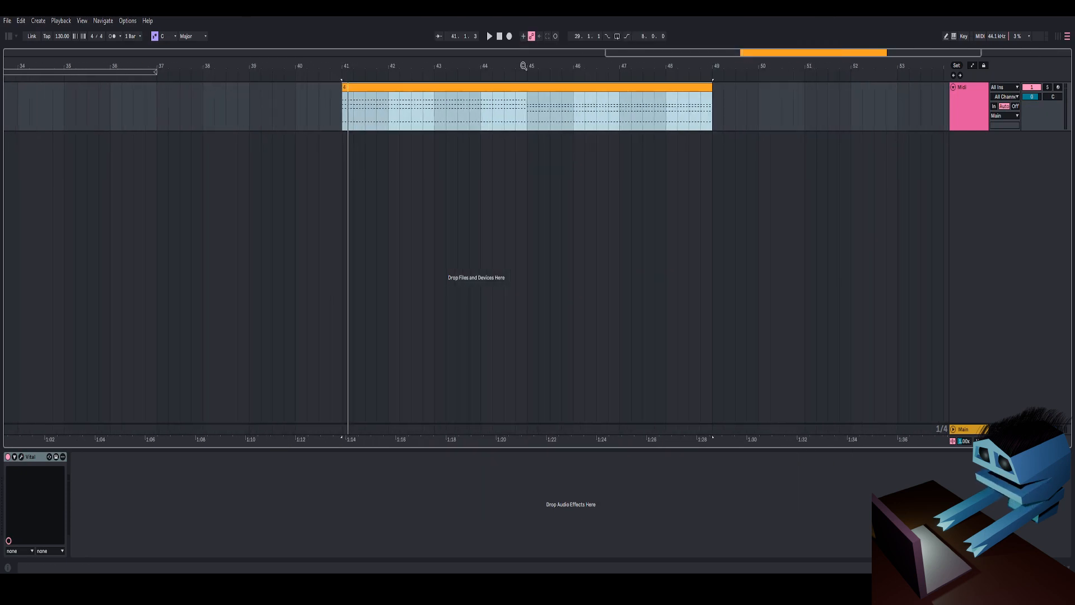
click(490, 37)
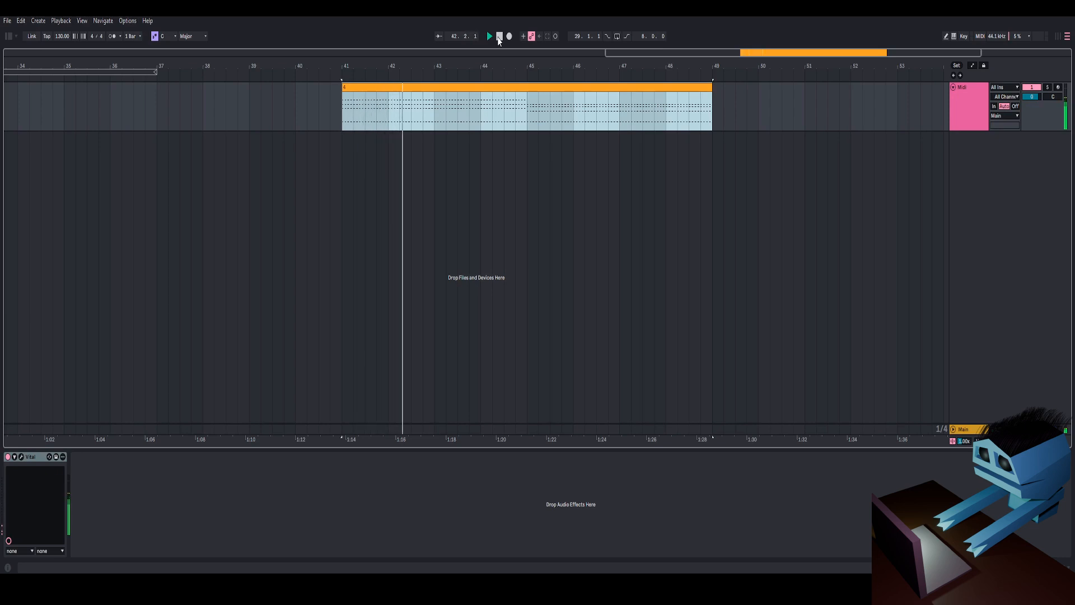
click(519, 123)
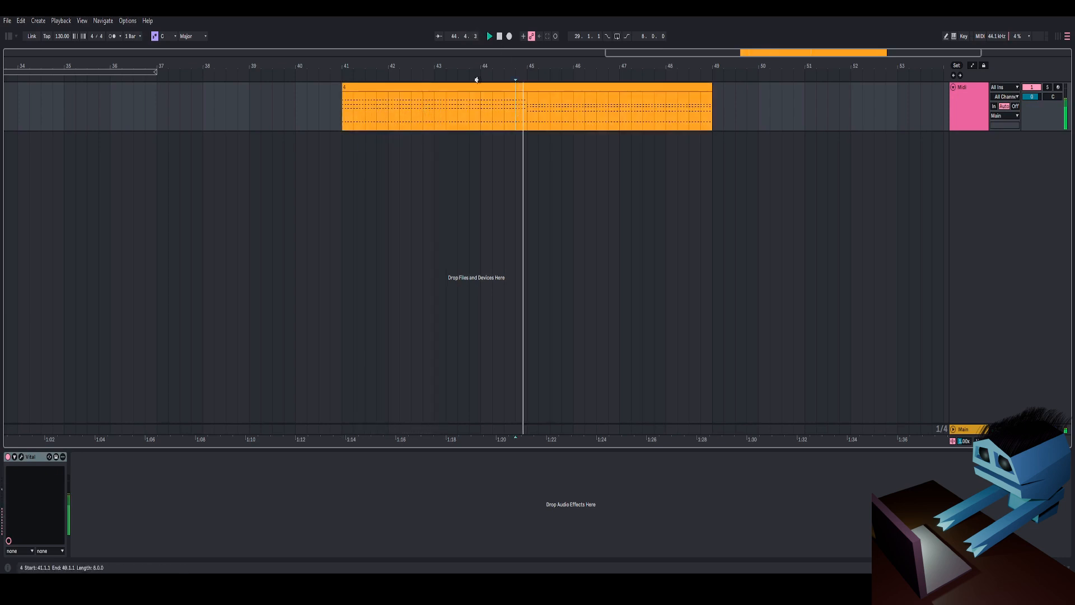
right_click(512, 82)
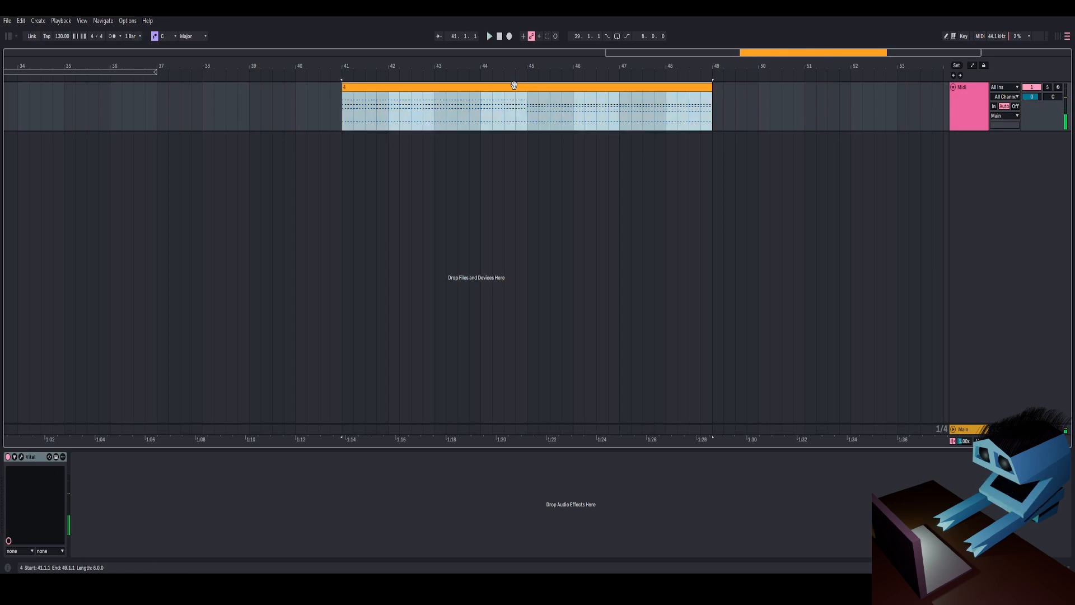
click(537, 218)
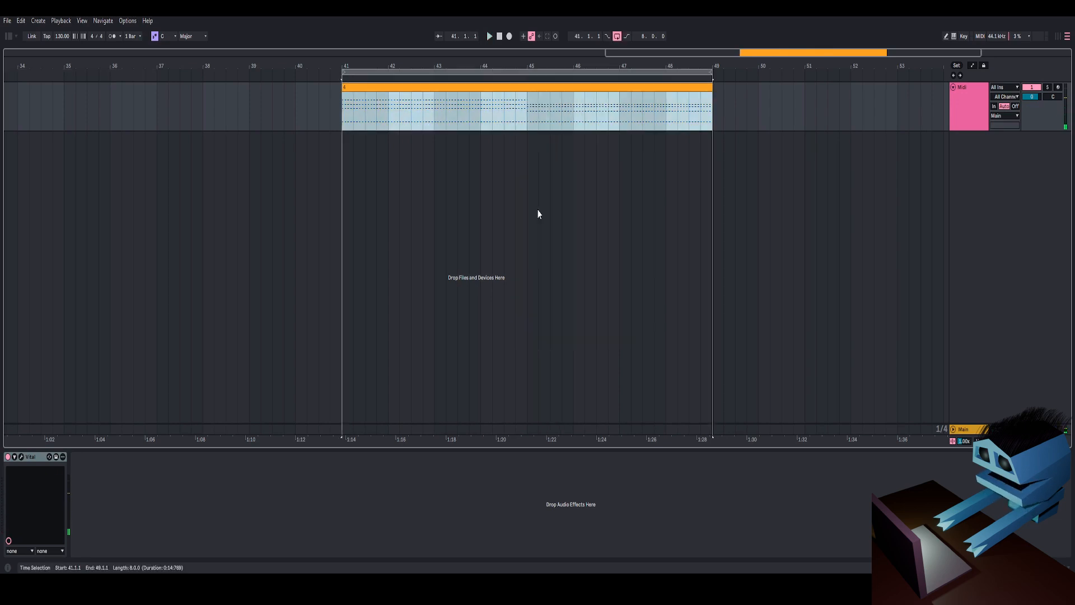
Reopen Vital from the MIDI track's device chain and set oscillator 1's phase randomization to 0%
click(21, 456)
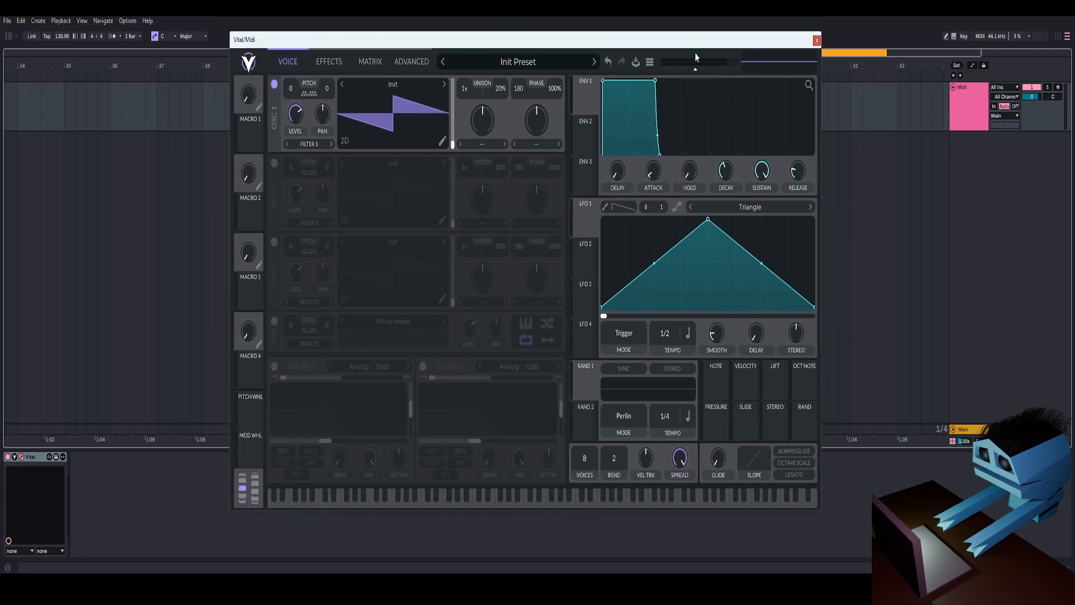
mouse_move(695, 44)
mouse_down()
mouse_move(696, 31)
mouse_move(698, 59)
mouse_up()
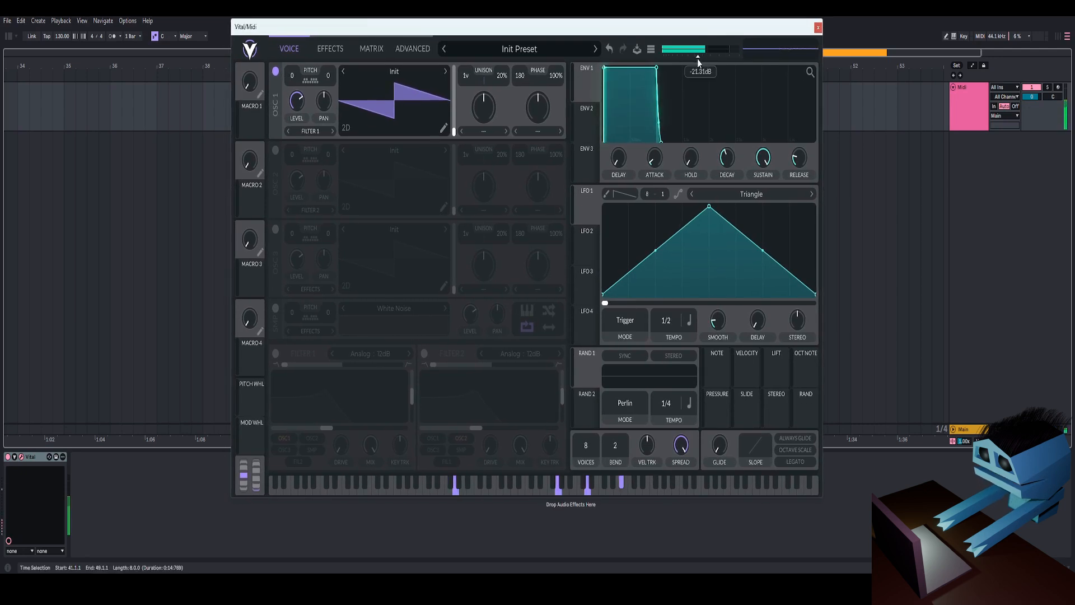
drag(556, 68, 556, 202)
drag(558, 76, 558, 74)
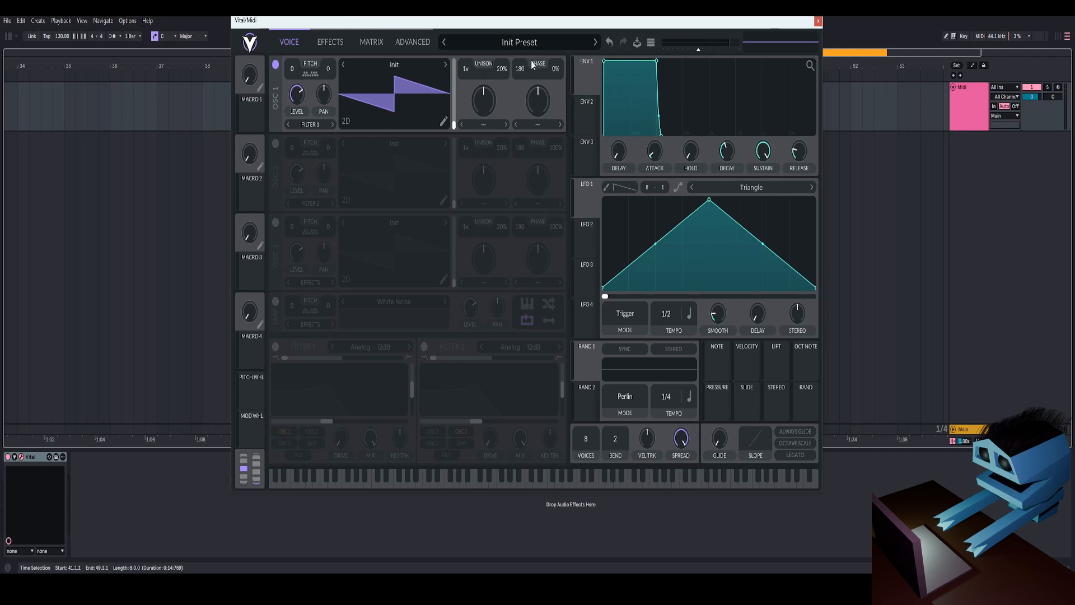
drag(543, 23, 573, 24)
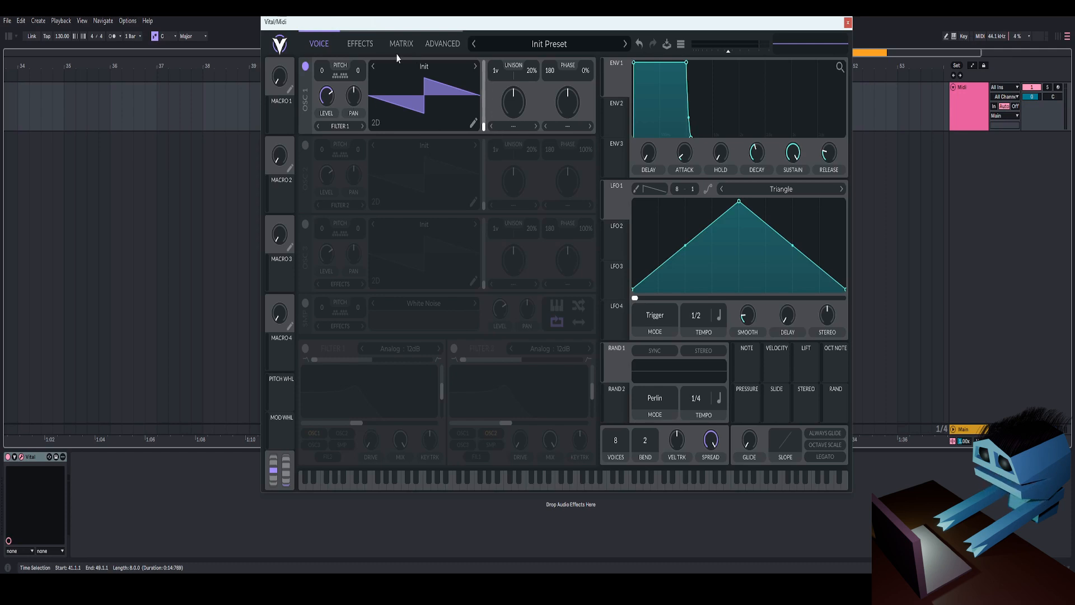
Add a keyframe at the end of oscillator 1's wavetable and draw different freehand waveforms on the first and last keyframes
click(305, 146)
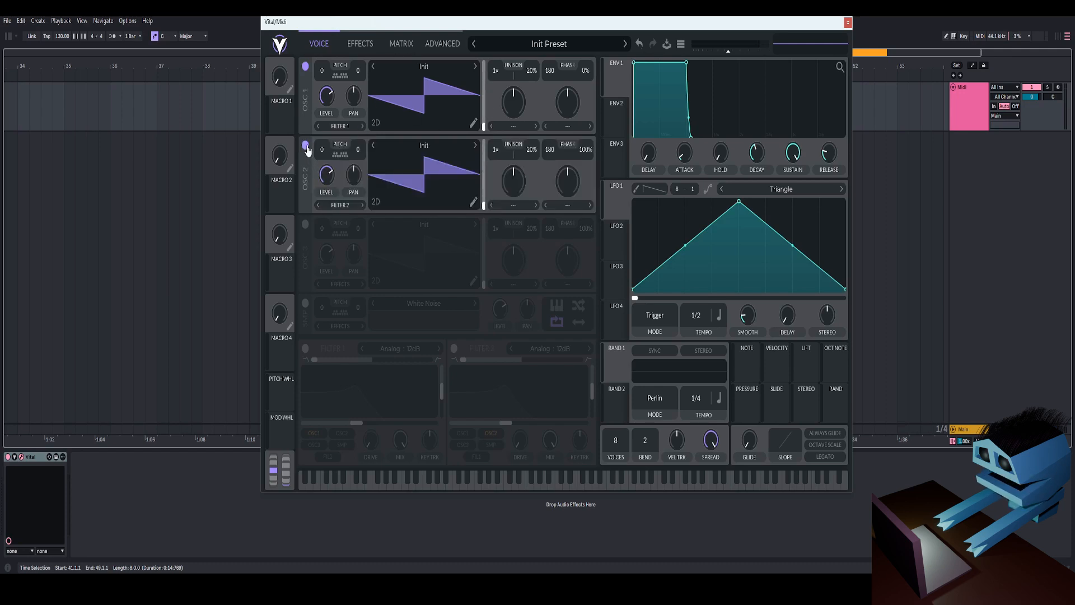
click(306, 146)
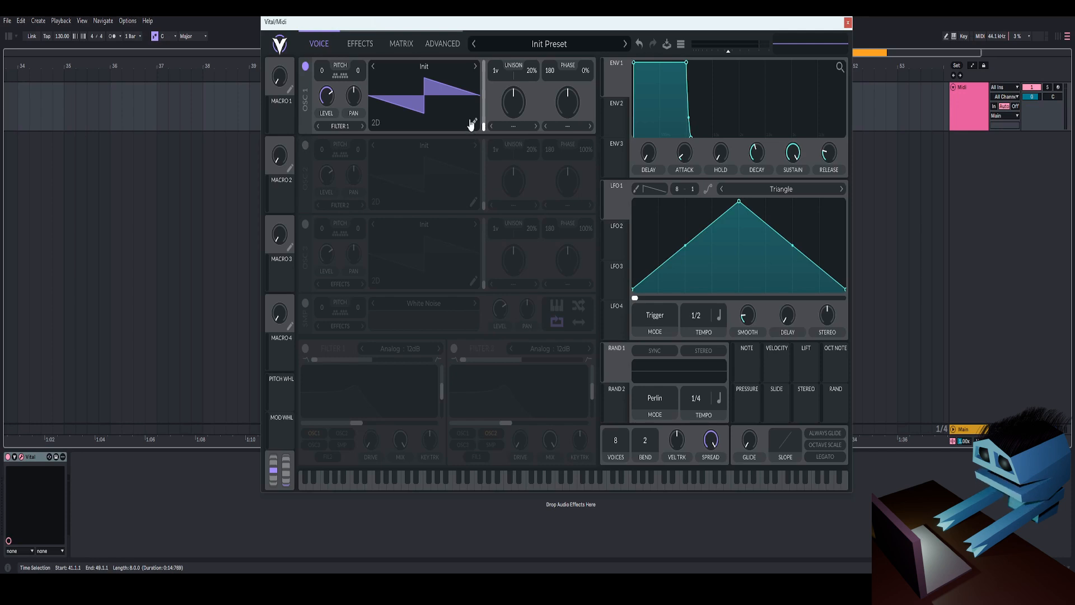
click(473, 124)
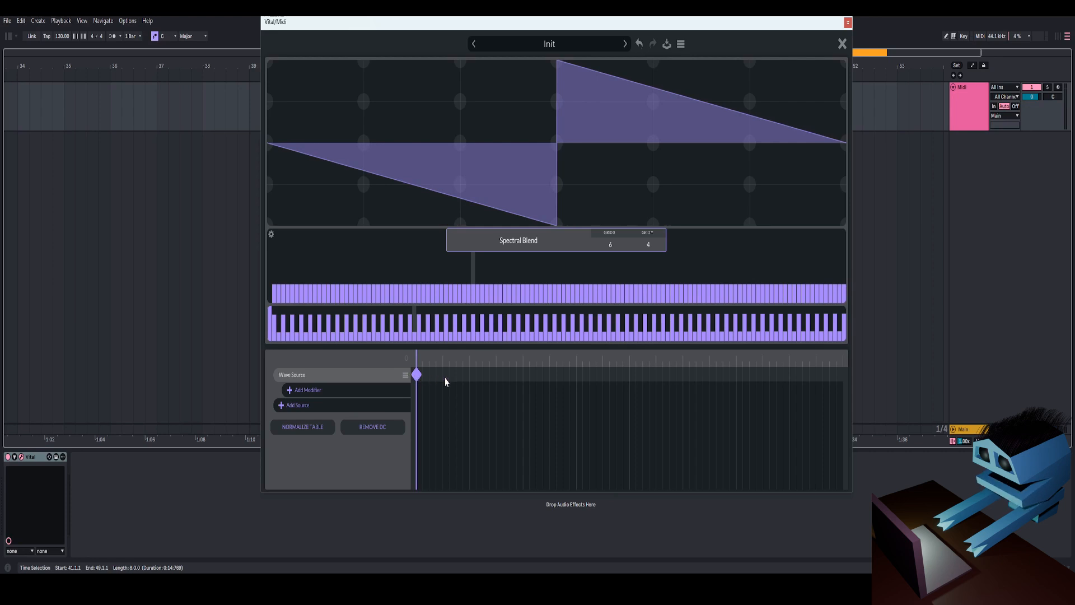
drag(541, 374, 842, 374)
mouse_move(433, 364)
mouse_down()
mouse_move(413, 360)
mouse_move(859, 363)
mouse_move(418, 363)
mouse_up()
click(417, 374)
mouse_move(327, 207)
mouse_down()
mouse_move(353, 168)
mouse_move(751, 108)
mouse_up()
click(842, 374)
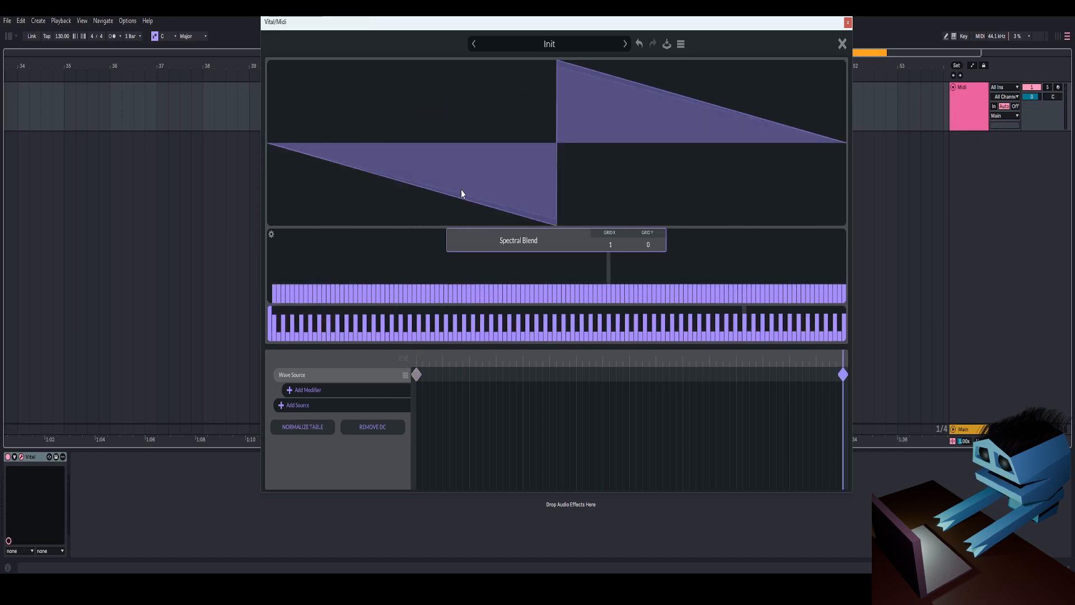
mouse_move(365, 174)
mouse_down()
mouse_move(385, 116)
mouse_move(566, 233)
mouse_move(771, 185)
mouse_move(834, 104)
mouse_up()
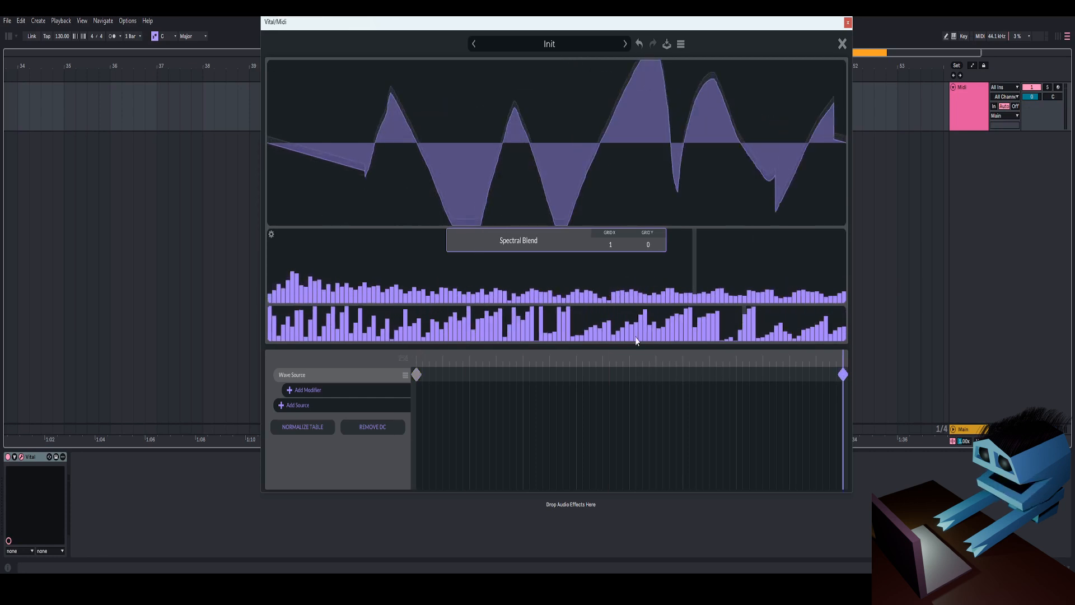
mouse_move(676, 364)
mouse_down()
mouse_move(412, 373)
mouse_move(785, 365)
mouse_move(392, 378)
mouse_move(831, 364)
mouse_up()
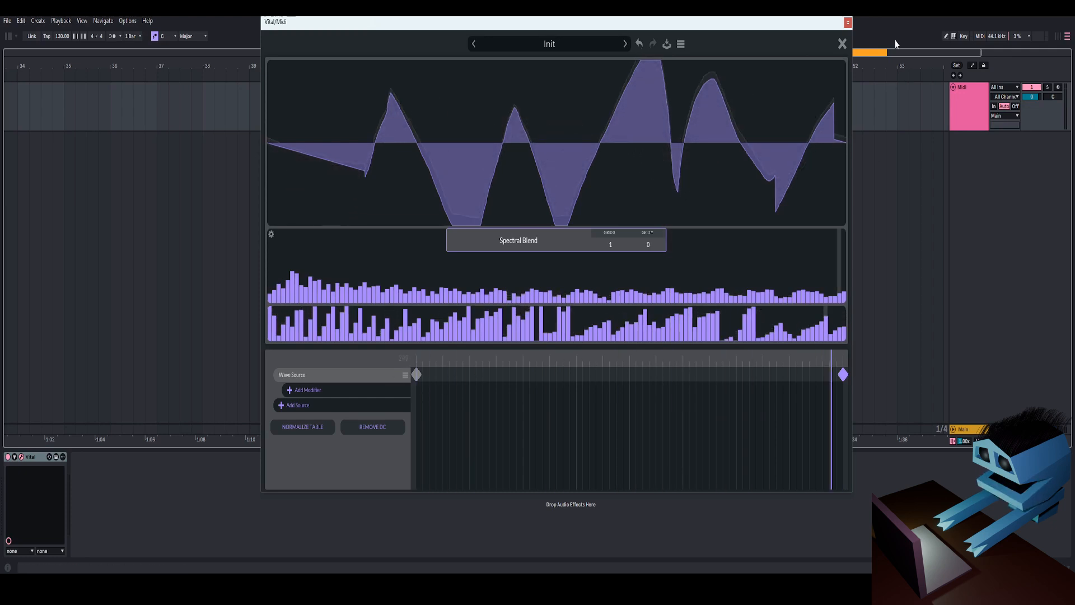
Show oscillator 1's edited wavetable in 3D and discard the drawn waveforms by reinitializing the preset
click(842, 43)
click(374, 122)
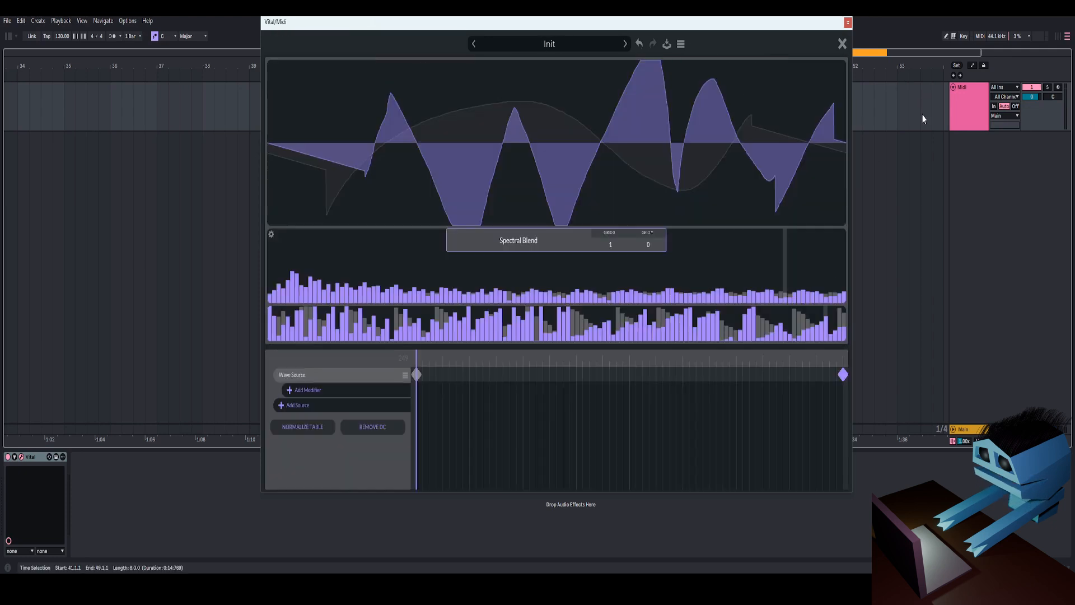
click(472, 123)
click(842, 45)
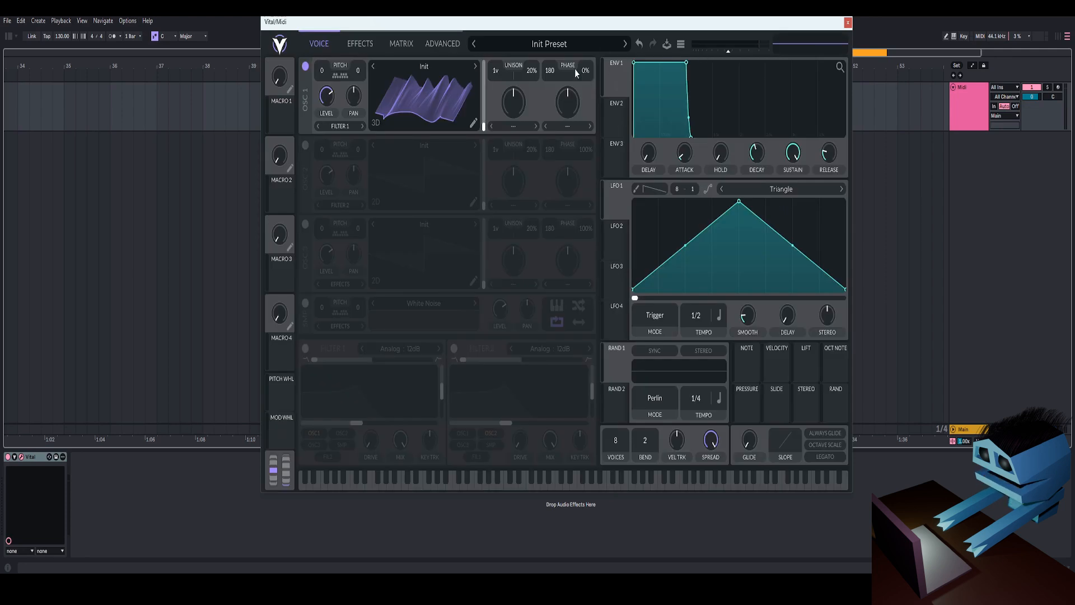
click(680, 44)
click(698, 146)
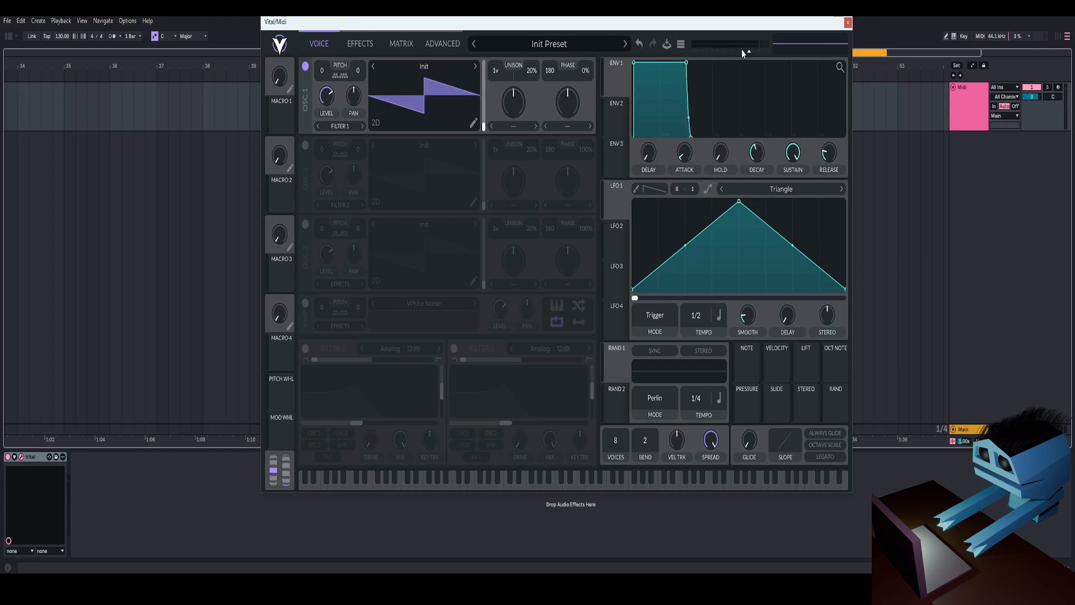
Play the loop and lower oscillator 1's level to balance it against the output volume
drag(687, 24, 707, 45)
click(624, 89)
key(space)
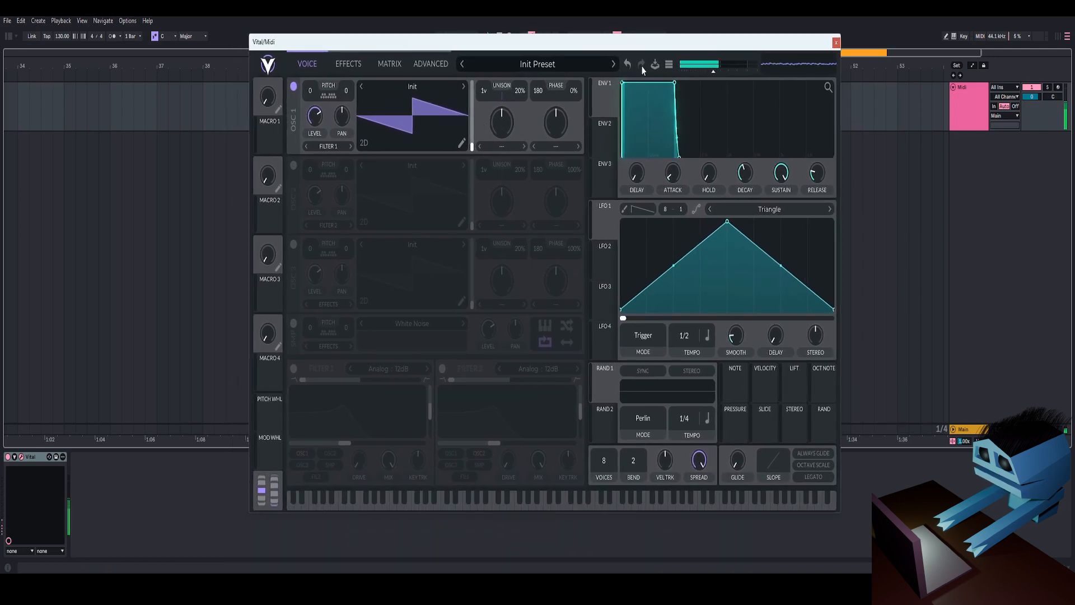
drag(486, 46, 494, 49)
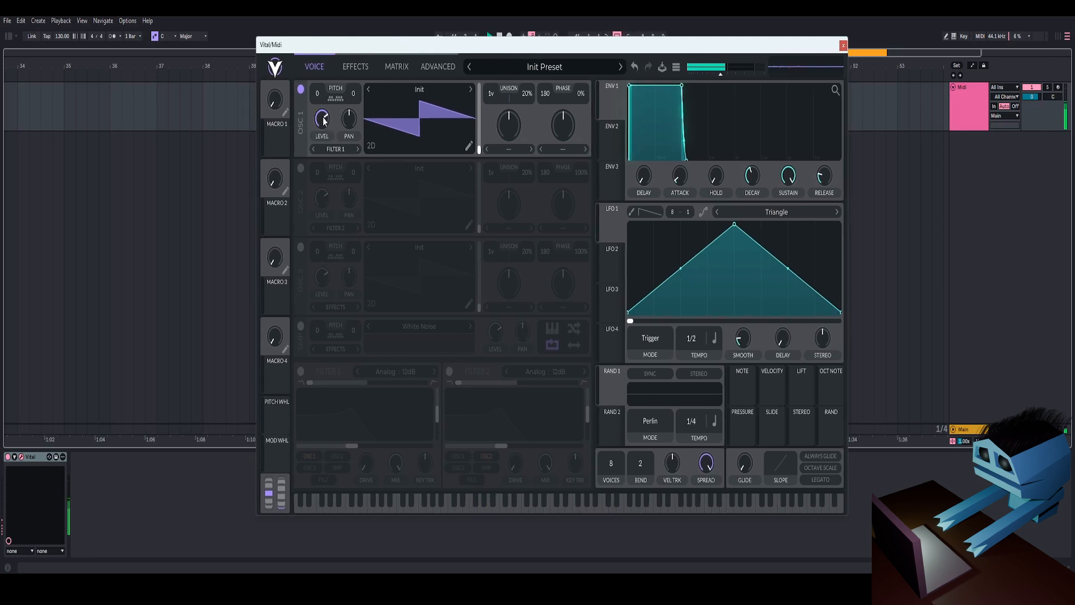
mouse_move(323, 121)
mouse_down()
mouse_move(326, 144)
mouse_move(326, 113)
mouse_up()
drag(518, 48, 521, 44)
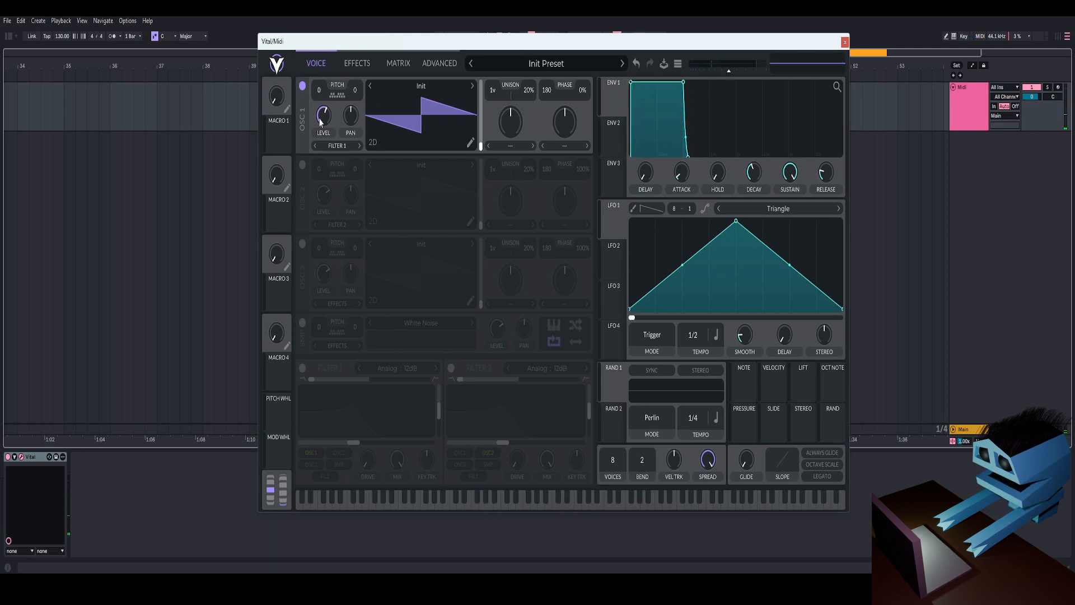
Enable oscillators 2 and 3 and lower the levels of all three oscillators, with oscillator 2 at about 0.136
click(302, 165)
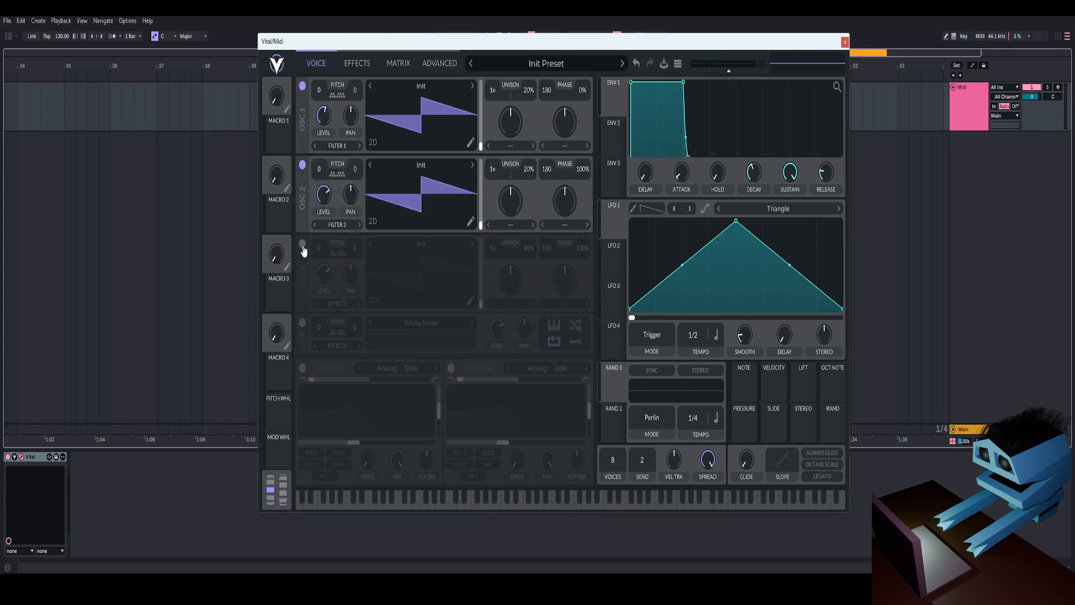
click(302, 244)
mouse_move(327, 134)
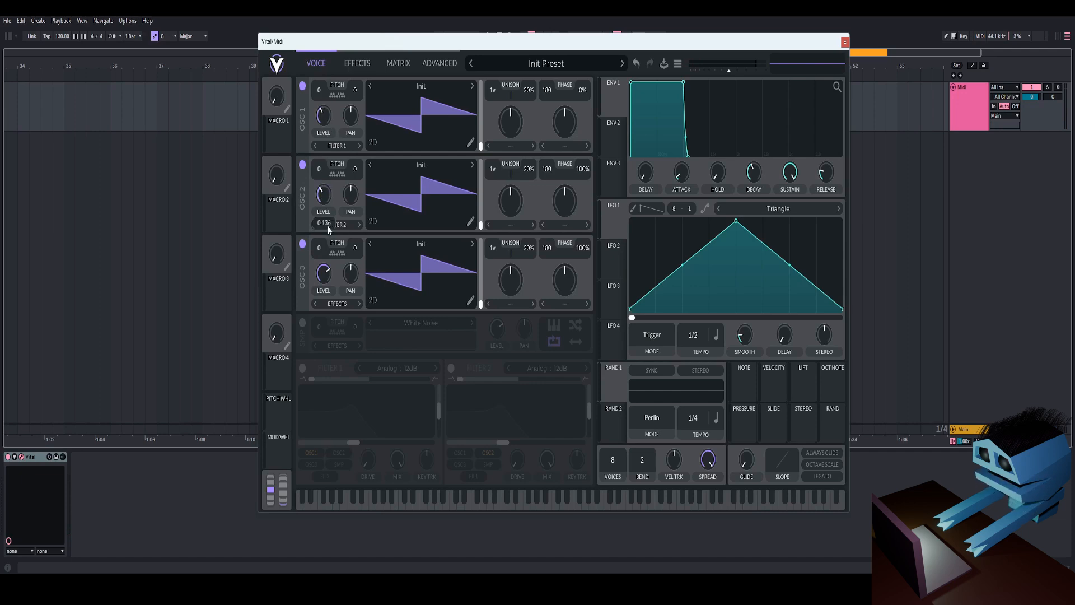
drag(324, 275, 326, 307)
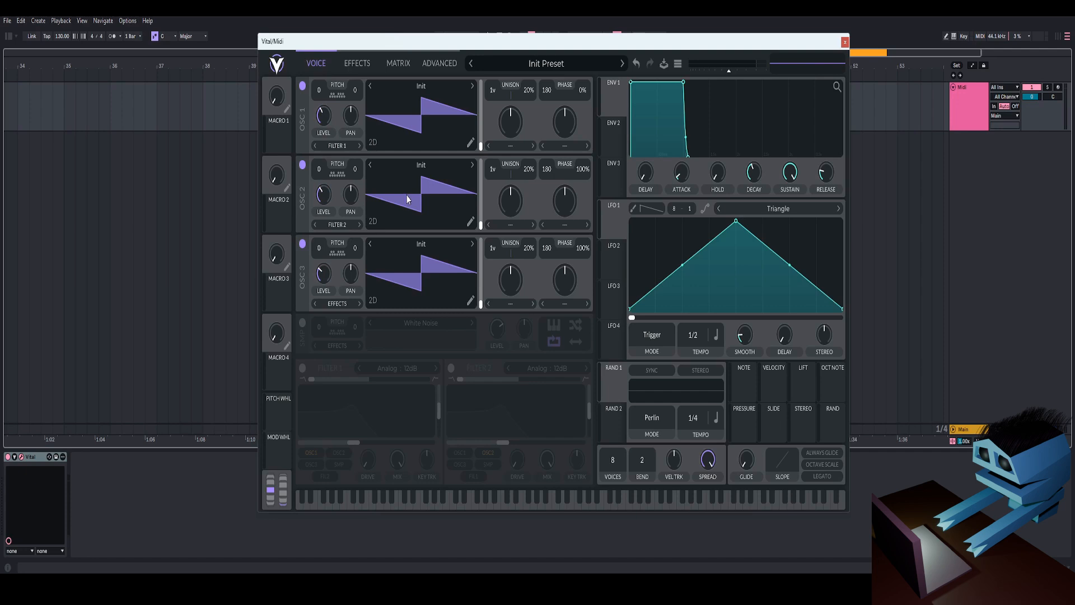
Set the phase randomization of oscillators 2 and 3 to 0%
drag(577, 171, 566, 358)
drag(581, 254, 583, 322)
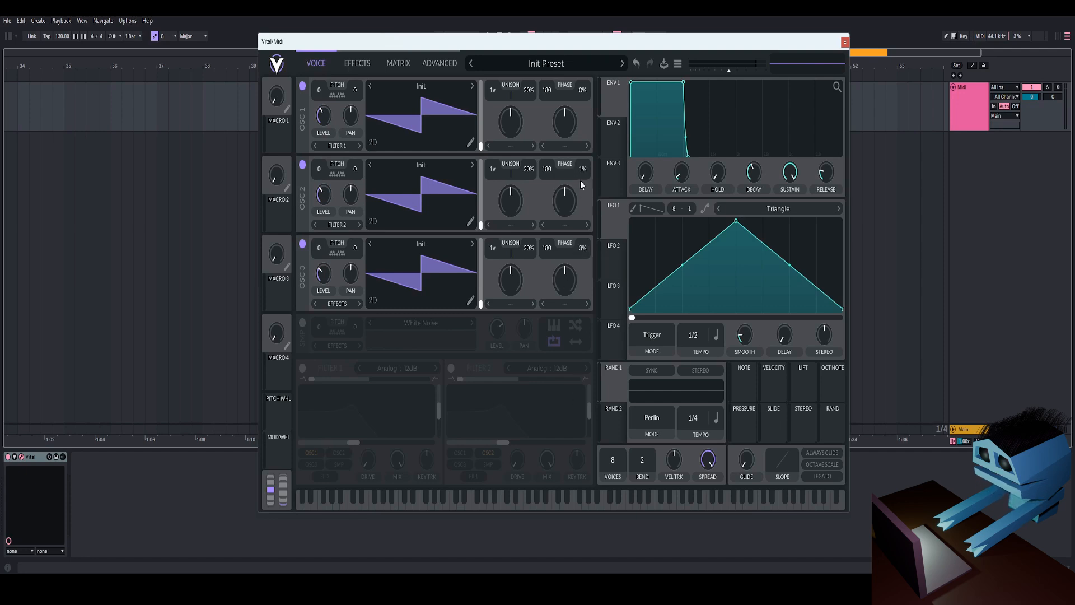
drag(581, 178, 585, 198)
drag(580, 254, 582, 285)
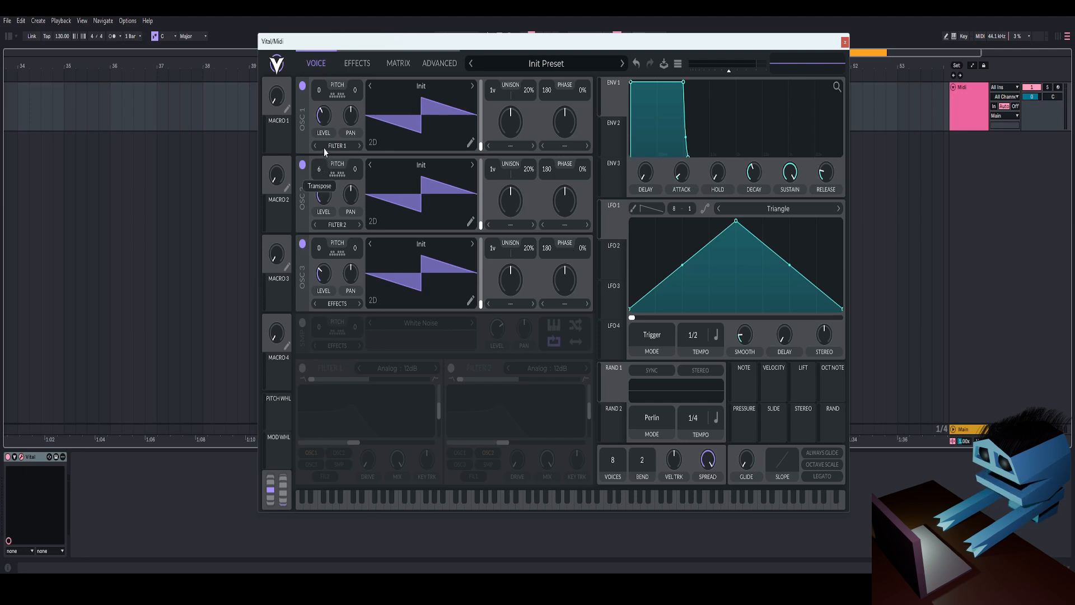
Transpose oscillator 2 to 7 semitones and oscillator 3 to -5 semitones
drag(324, 152, 325, 147)
drag(320, 252, 321, 261)
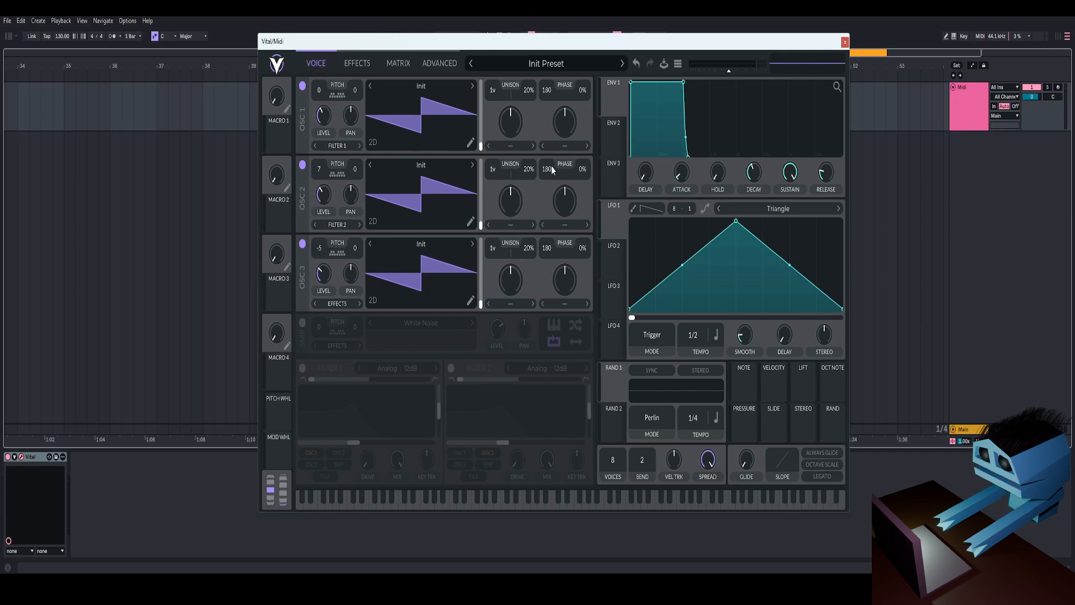
Play the loop and raise Vital's output volume to about -13.22 dB
drag(593, 47, 588, 53)
key(space)
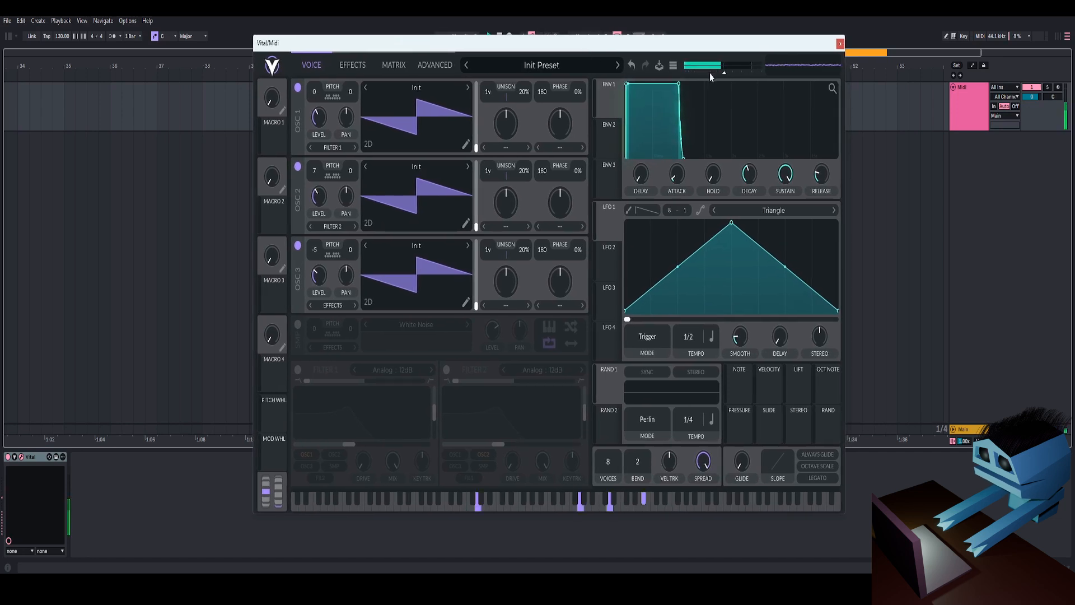
drag(724, 72, 731, 76)
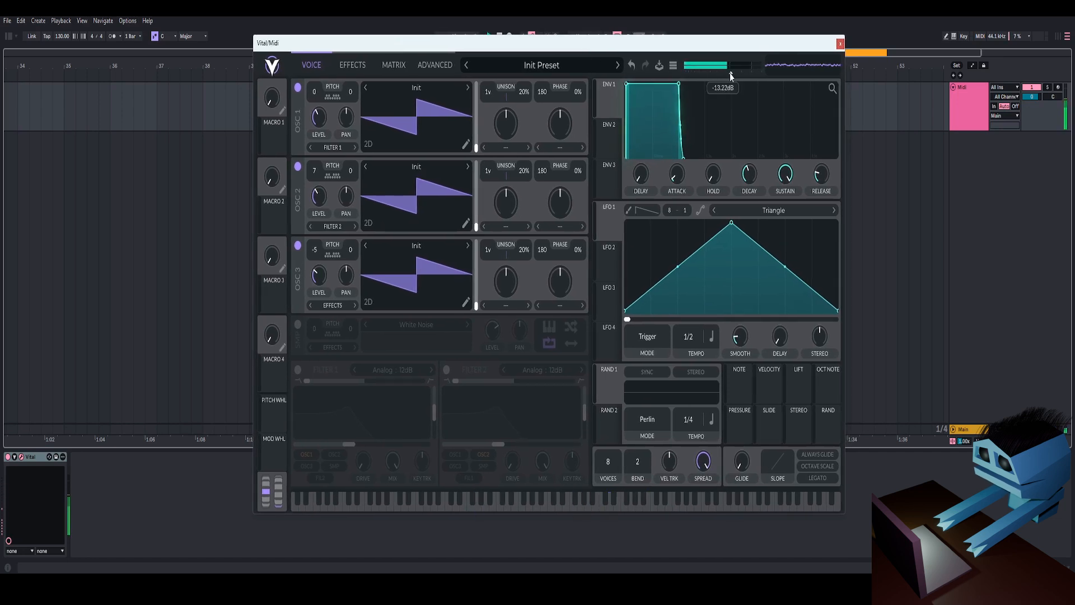
Shape envelope 1 into a short pluck by shortening the decay, lowering the sustain and setting the release to about 0.062 secs
drag(684, 44, 686, 38)
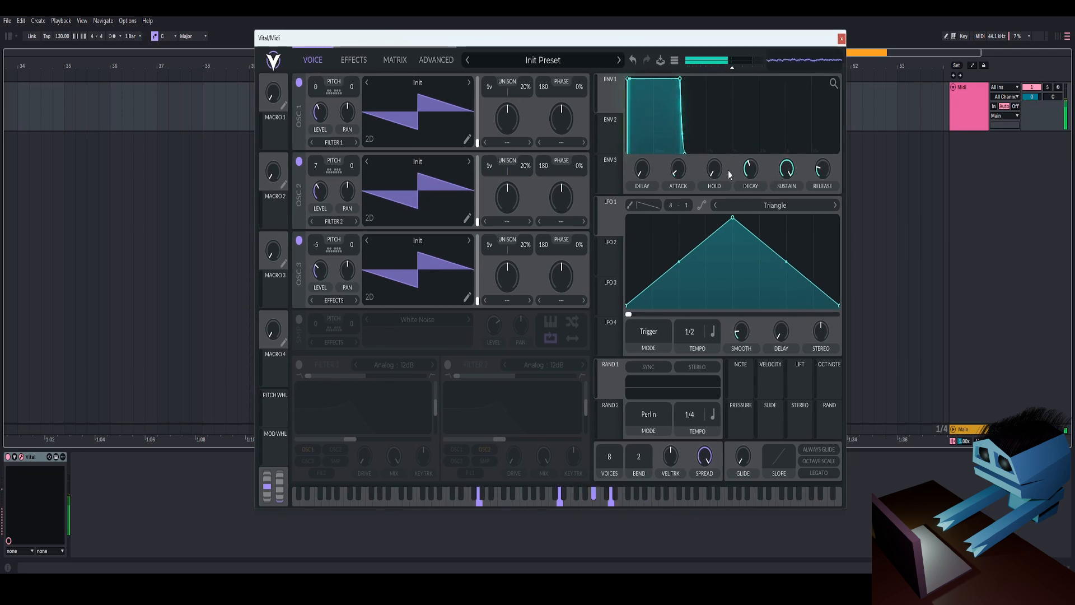
mouse_move(750, 171)
mouse_down()
mouse_move(786, 182)
mouse_move(782, 231)
mouse_move(754, 176)
mouse_up()
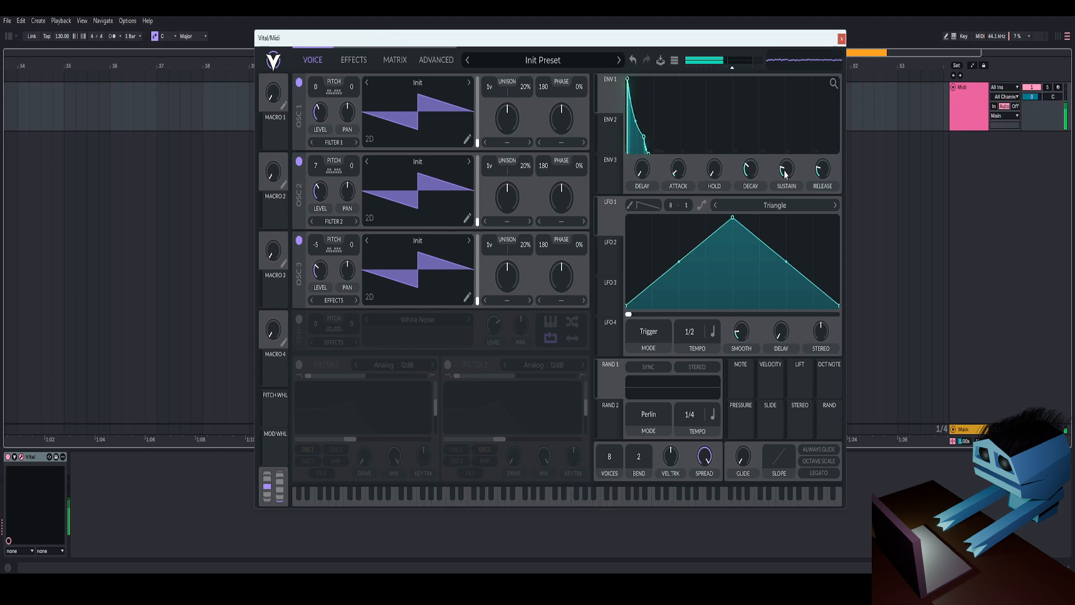
mouse_move(821, 173)
mouse_down()
mouse_move(794, 163)
mouse_move(826, 164)
mouse_move(830, 184)
mouse_up()
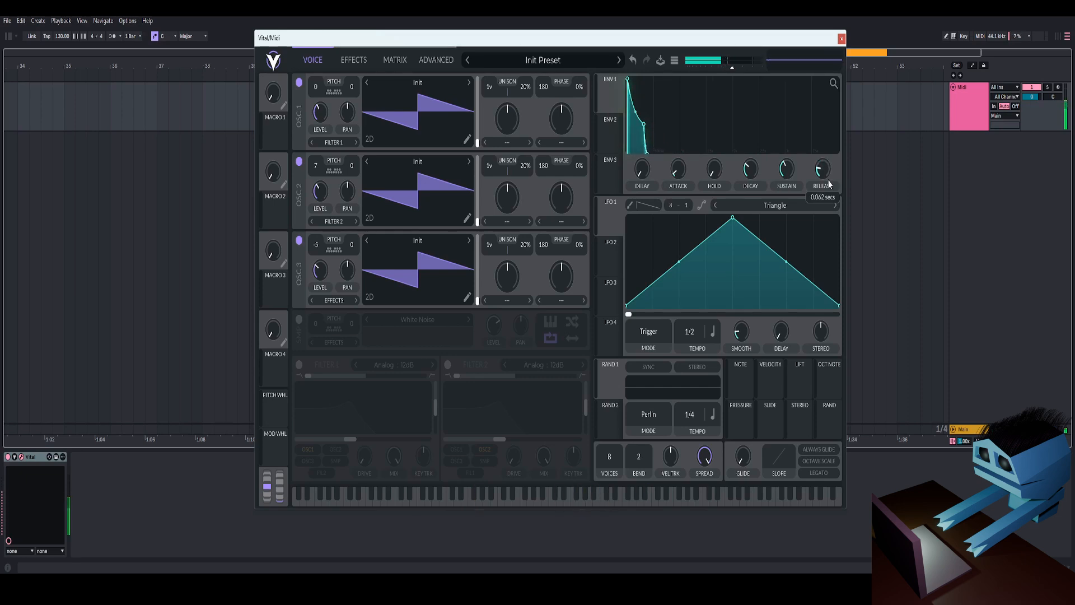
drag(710, 42, 714, 35)
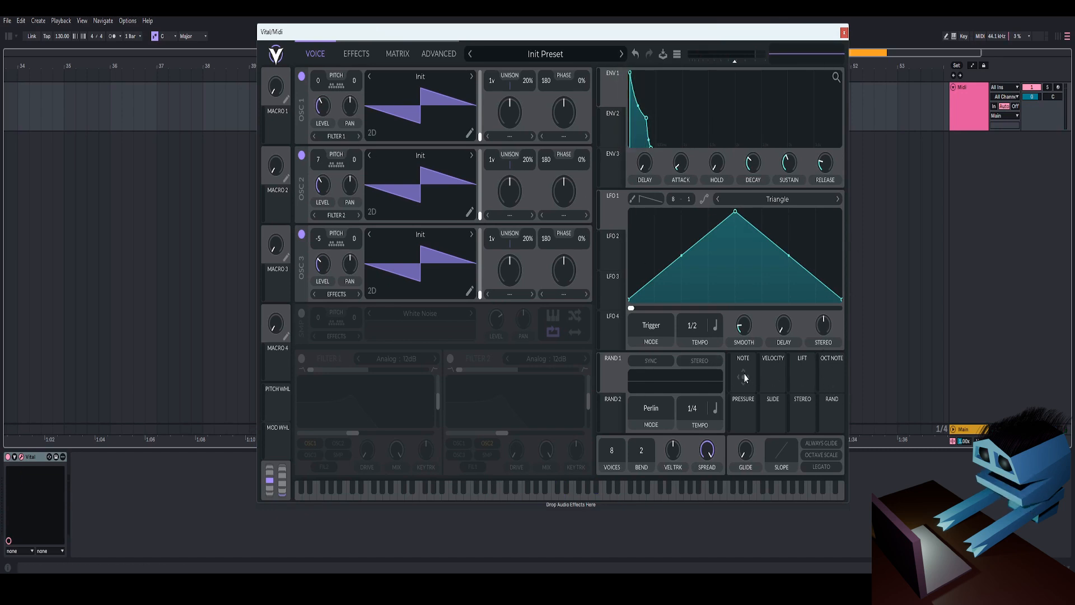
Modulate the levels of all three oscillators with velocity, using about 0.485 on oscillator 2 and 0.458 on oscillator 3
drag(774, 385, 323, 112)
drag(776, 377, 321, 185)
mouse_move(323, 215)
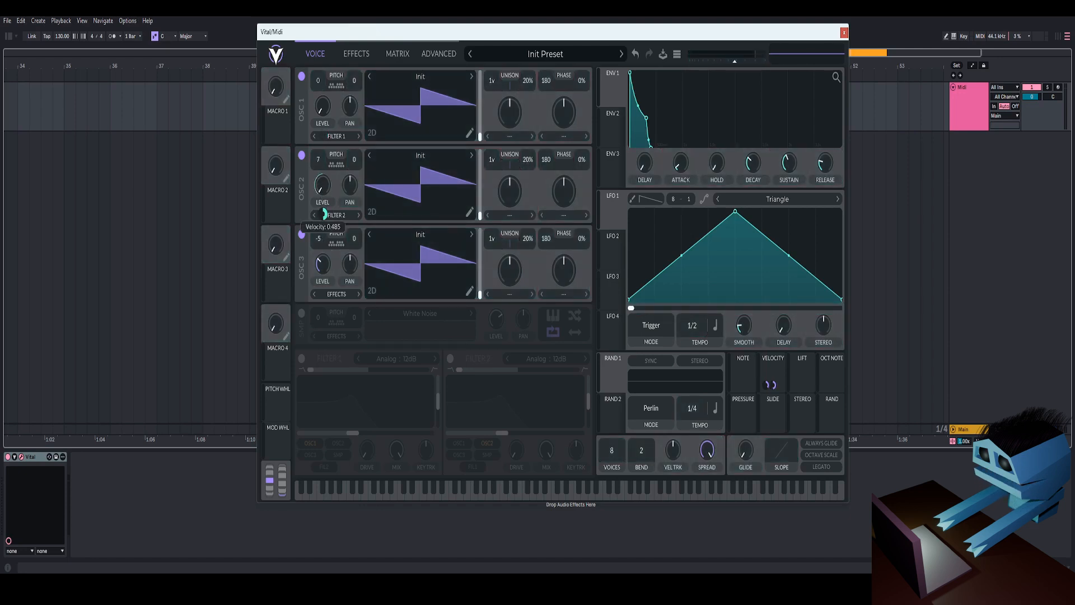
drag(773, 377, 322, 270)
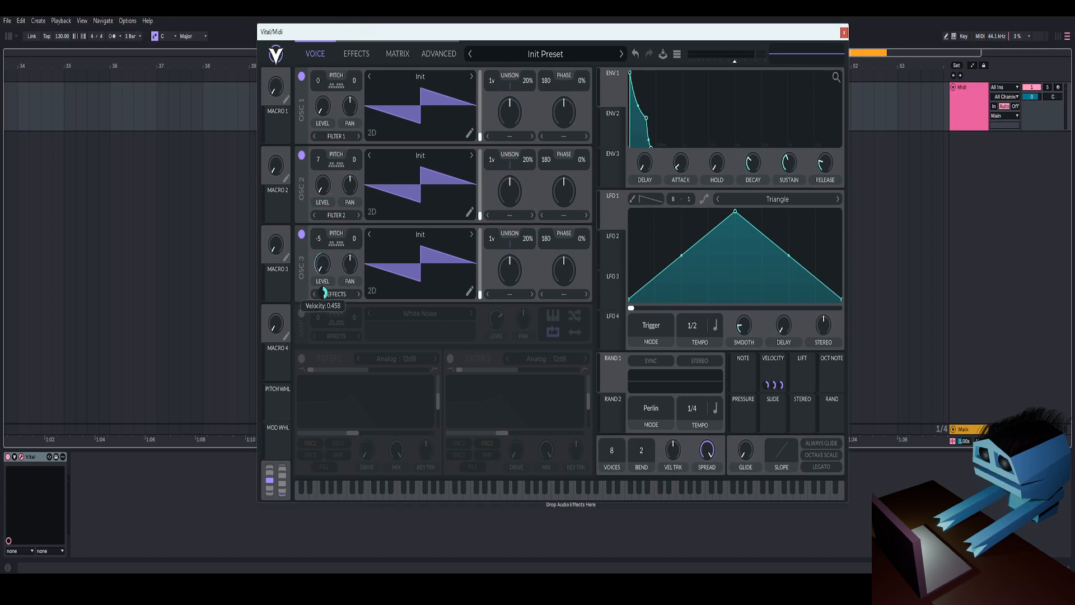
drag(323, 214, 322, 219)
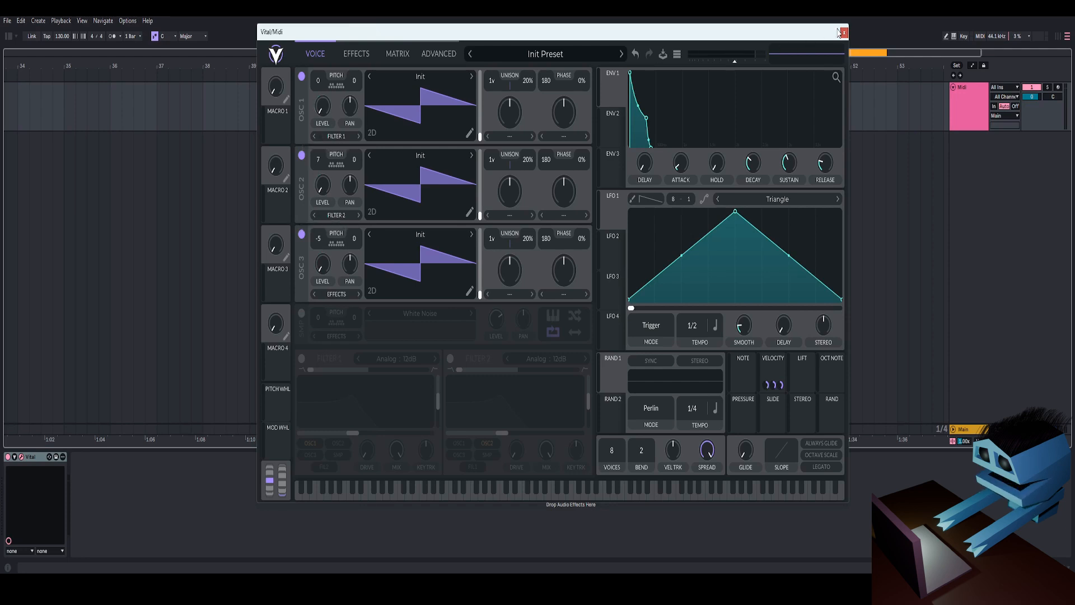
Examine the looped clip's MIDI notes and the velocity pattern in an enlarged velocity lane
click(844, 33)
key(ctrl+e)
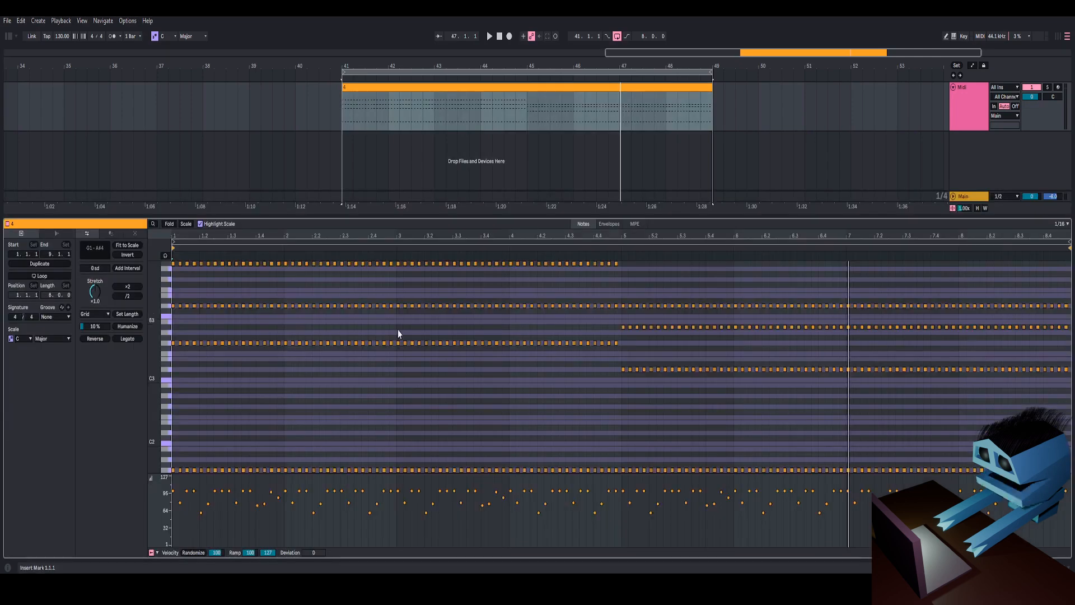
drag(160, 390, 107, 350)
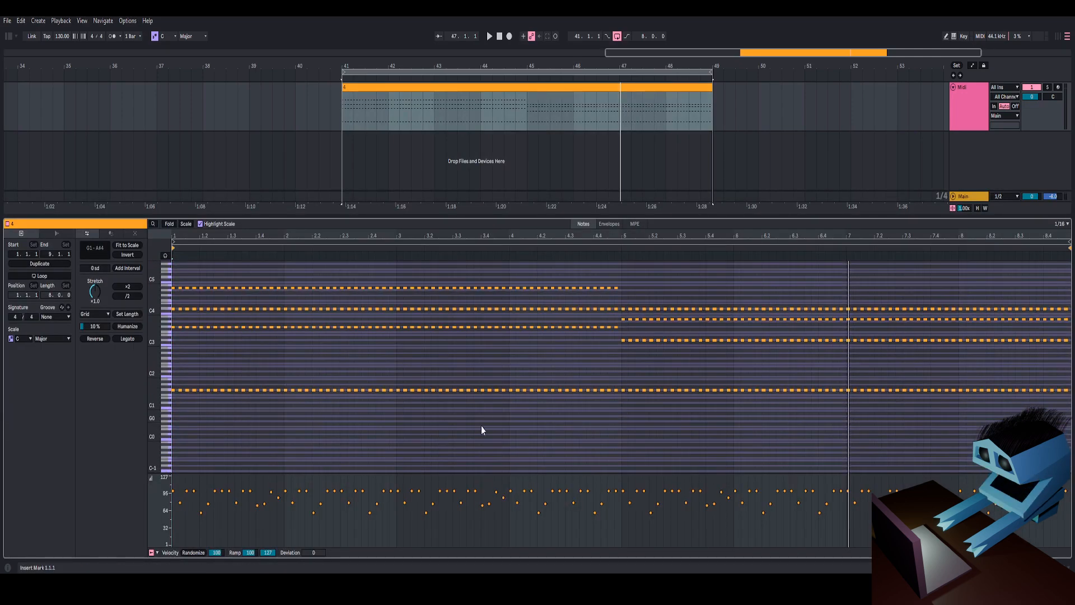
click(476, 87)
drag(485, 65, 545, 46)
click(485, 118)
click(524, 124)
click(526, 87)
drag(155, 367, 149, 367)
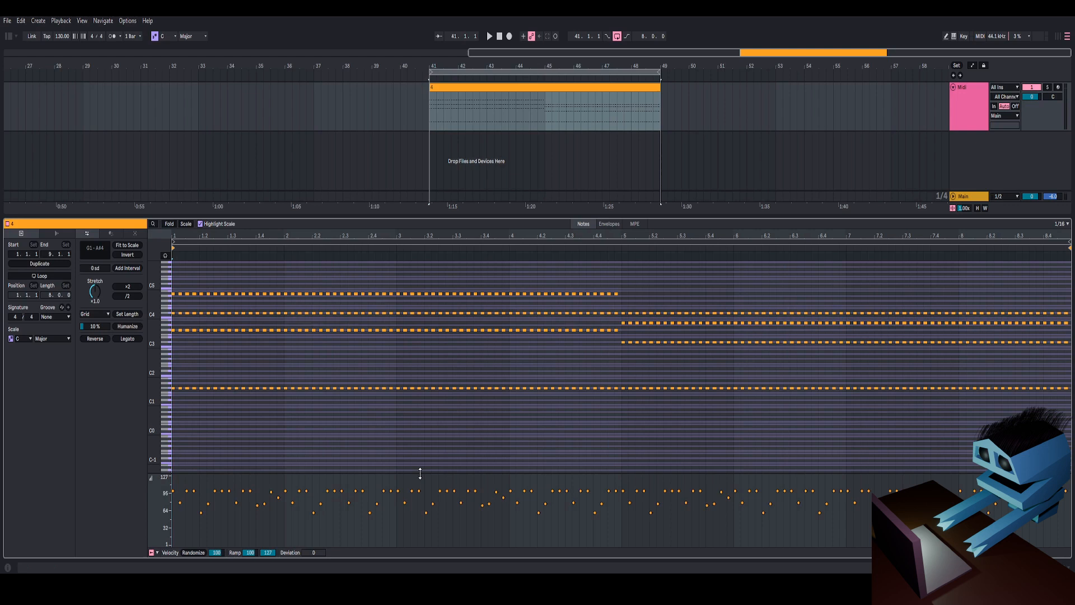
drag(420, 473, 429, 386)
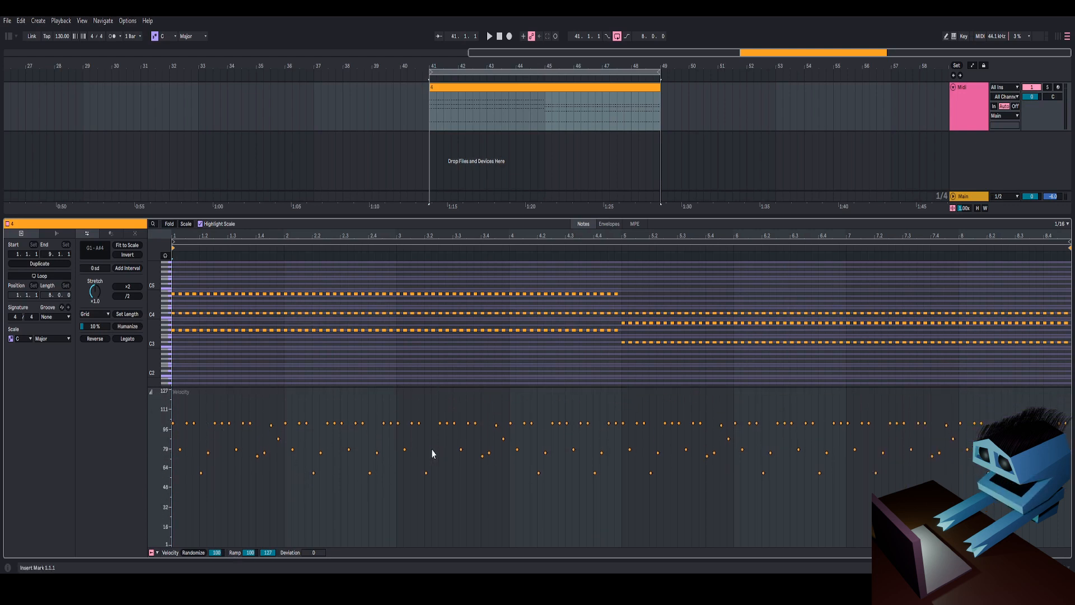
click(485, 100)
Play the loop, reopen Vital and raise its output volume to about -6.88 dB
key(space)
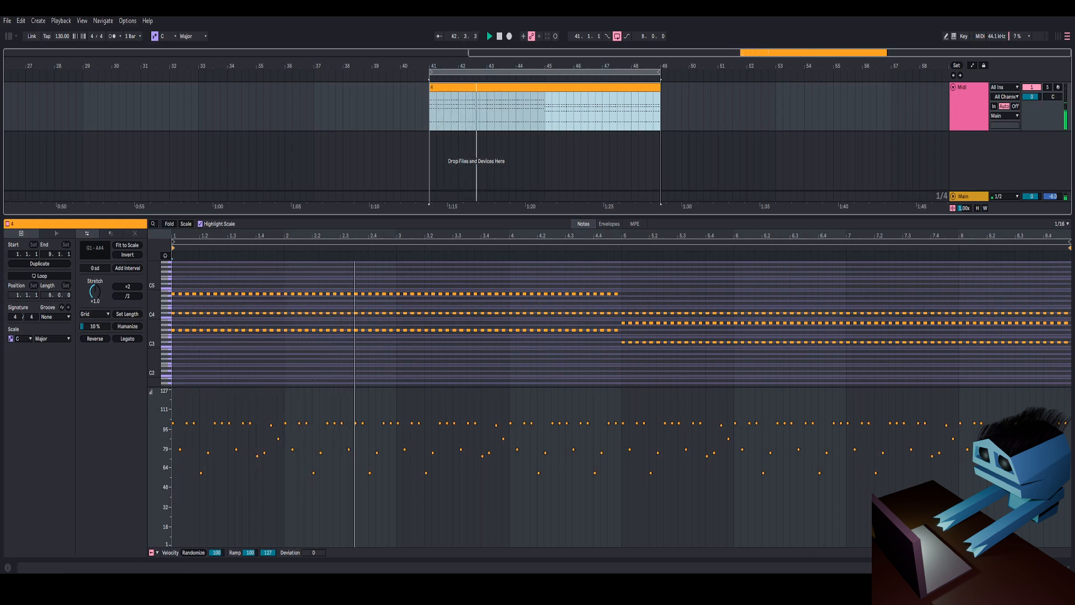
key(shift+Tab)
click(28, 457)
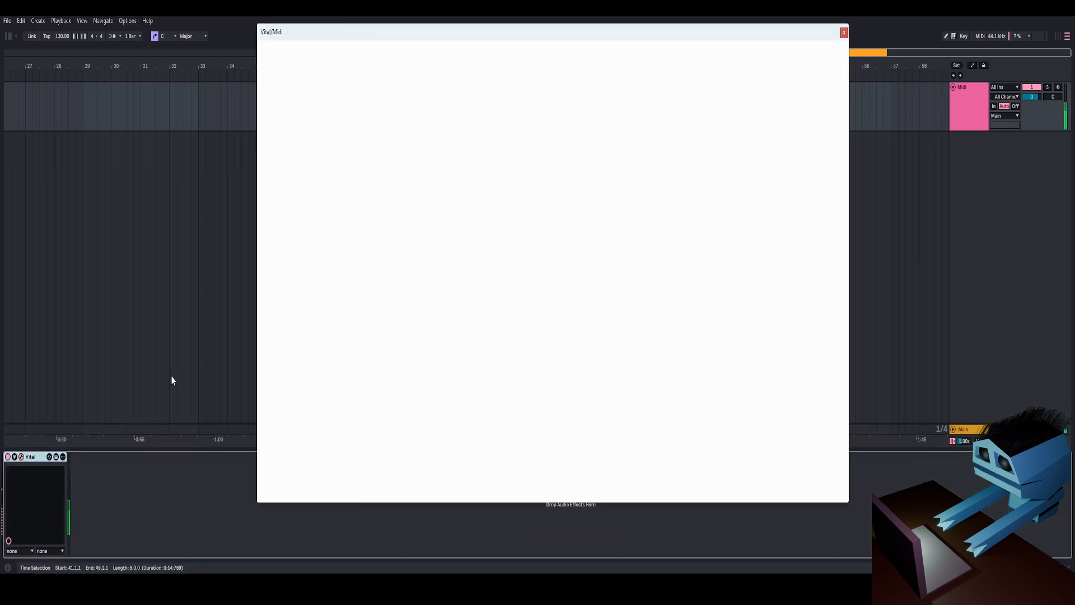
drag(734, 63, 744, 63)
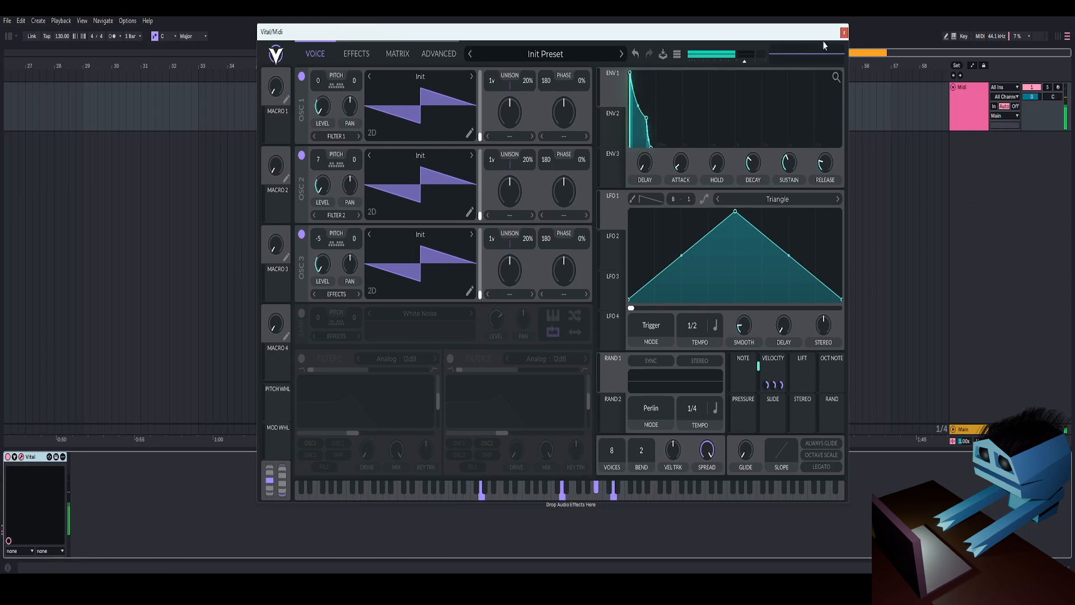
drag(821, 33, 824, 36)
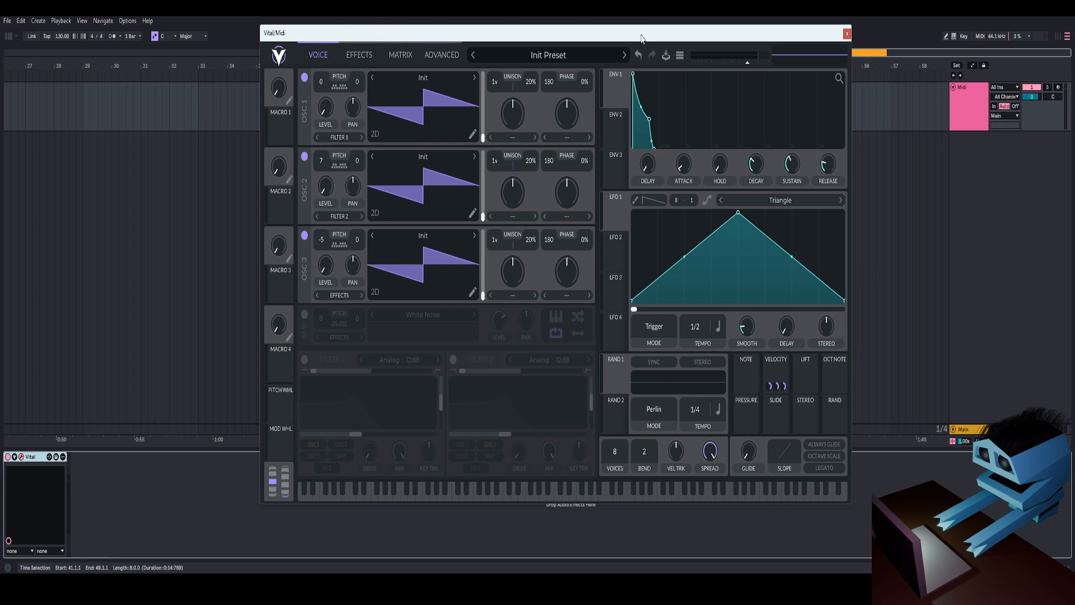
drag(642, 38, 641, 37)
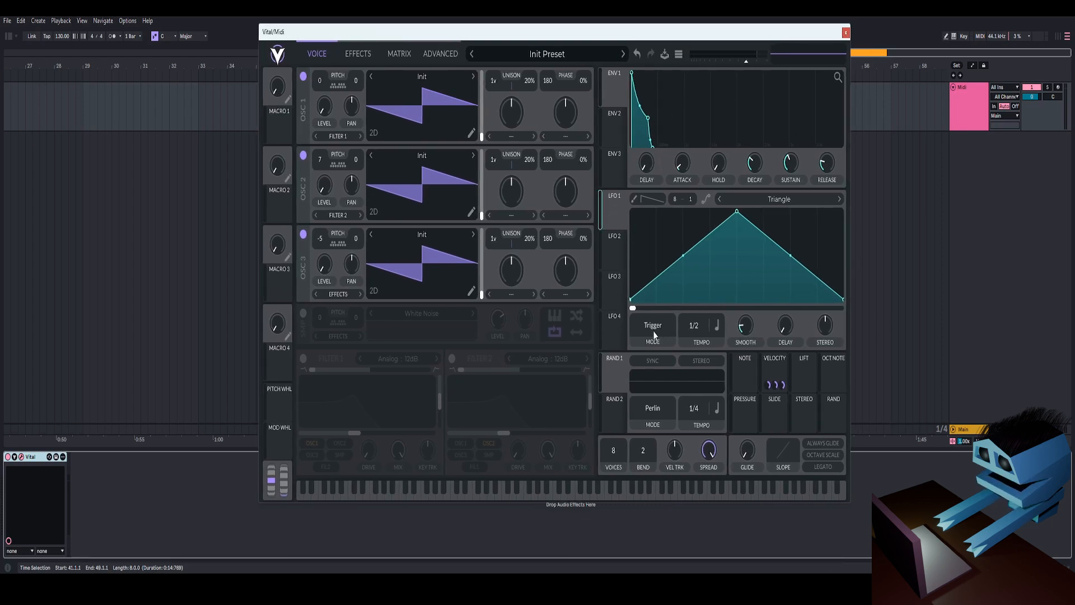
Set LFO 1 to Sync mode with its frequency in seconds at 19.06 secs
click(654, 331)
click(615, 209)
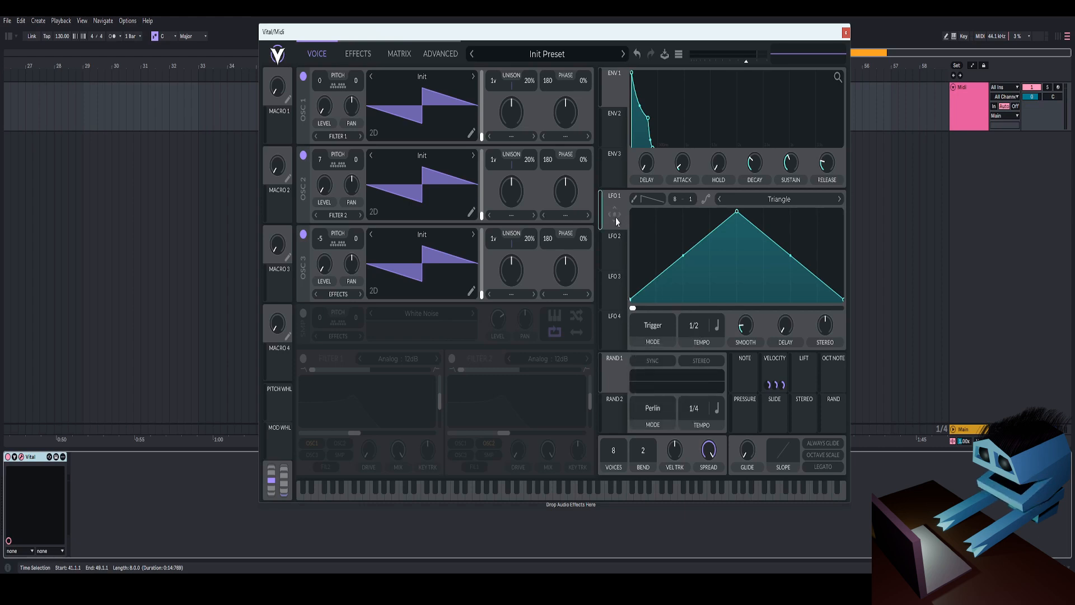
click(656, 331)
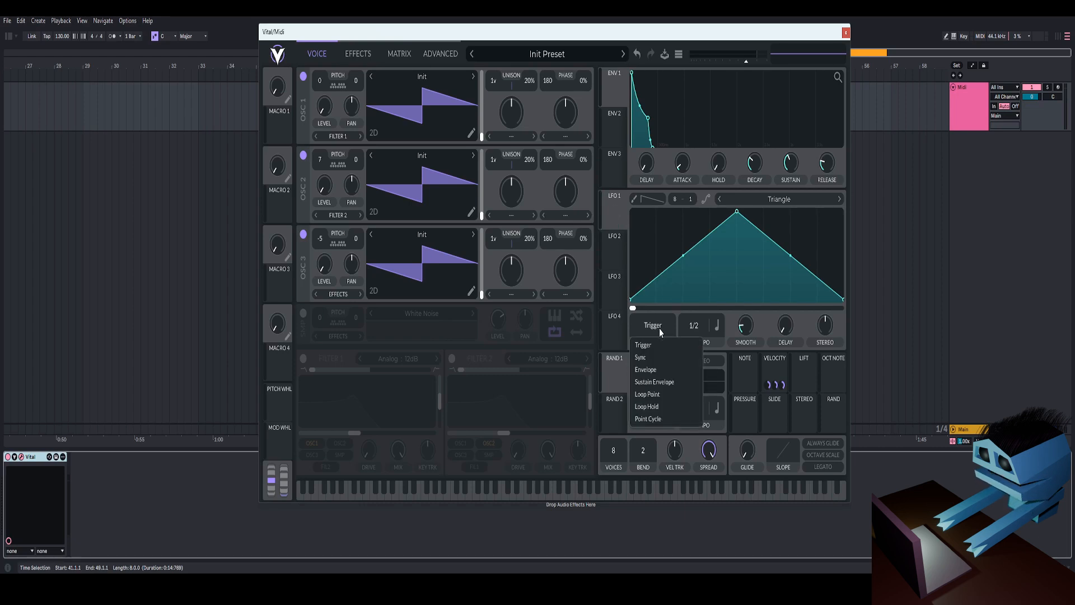
click(650, 358)
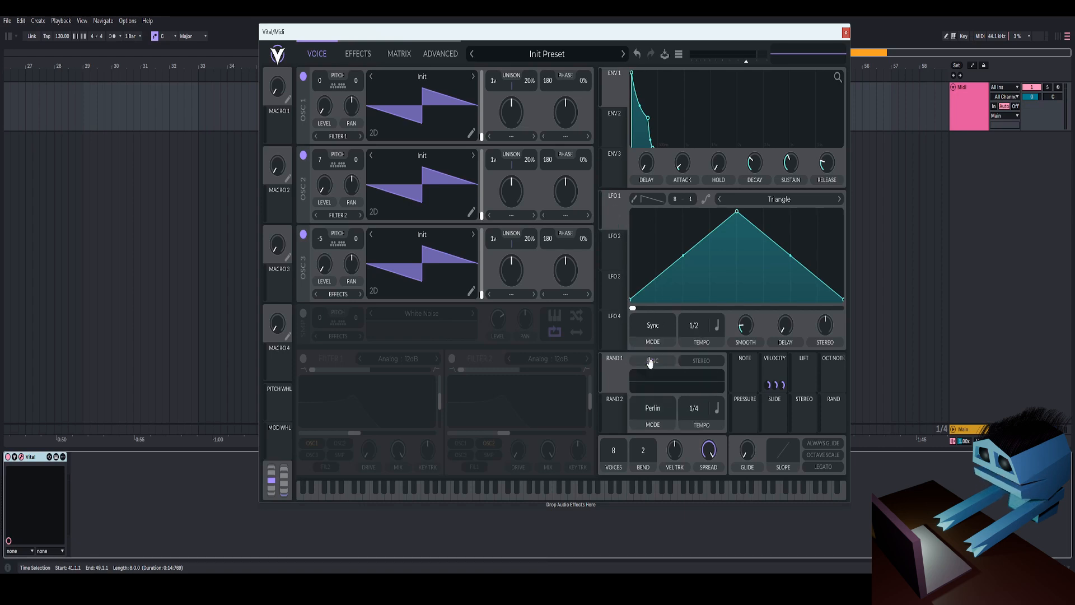
click(718, 329)
click(724, 346)
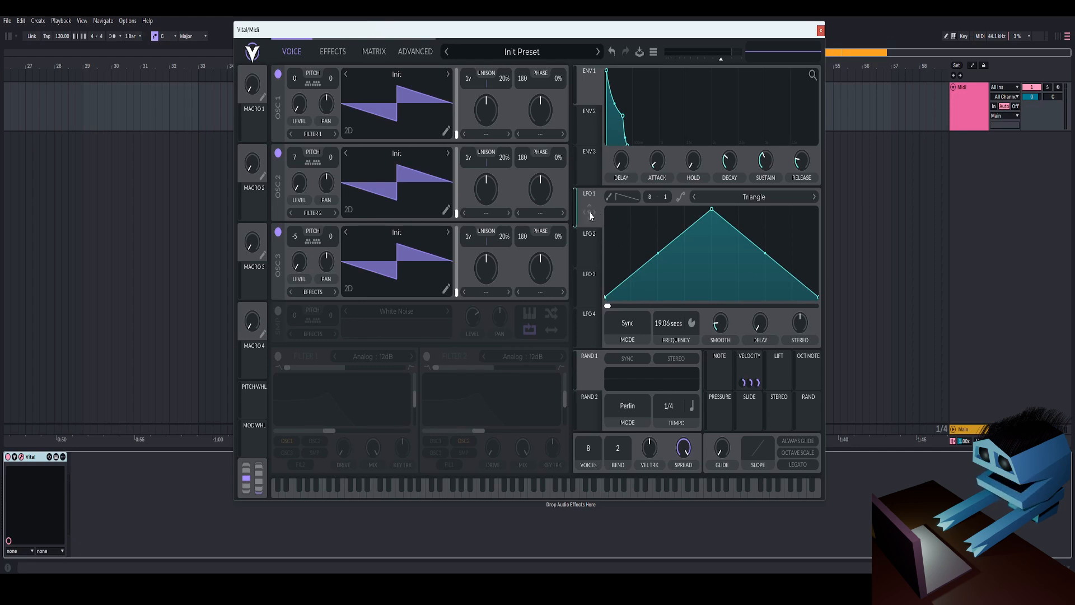
Modulate envelope 1's release with LFO 1 at about 0.173 and set the base release to about 0.055 secs
drag(587, 213, 804, 190)
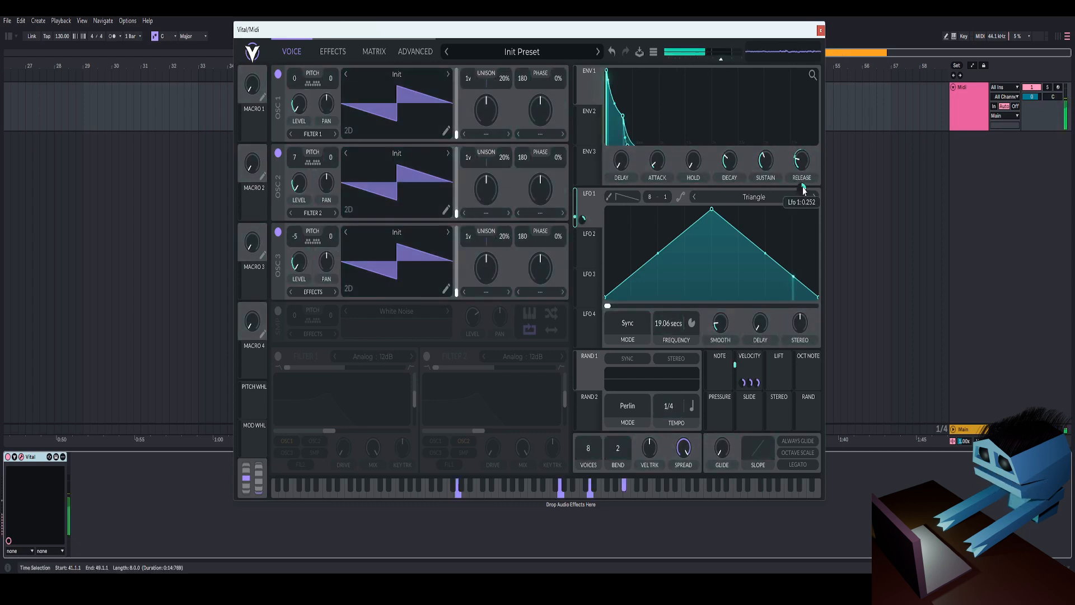
mouse_move(802, 169)
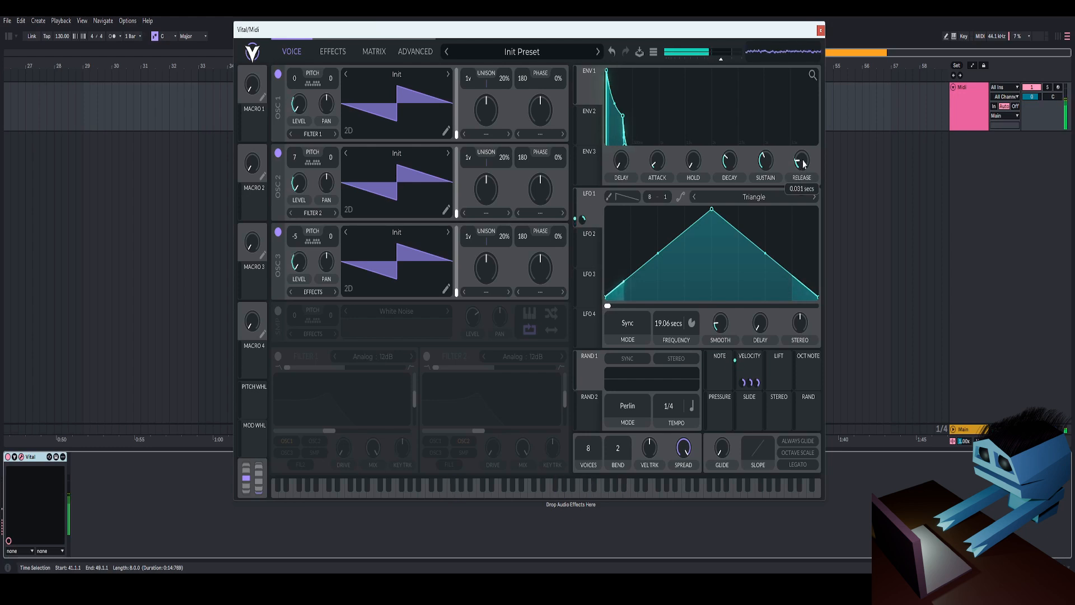
drag(803, 190, 804, 164)
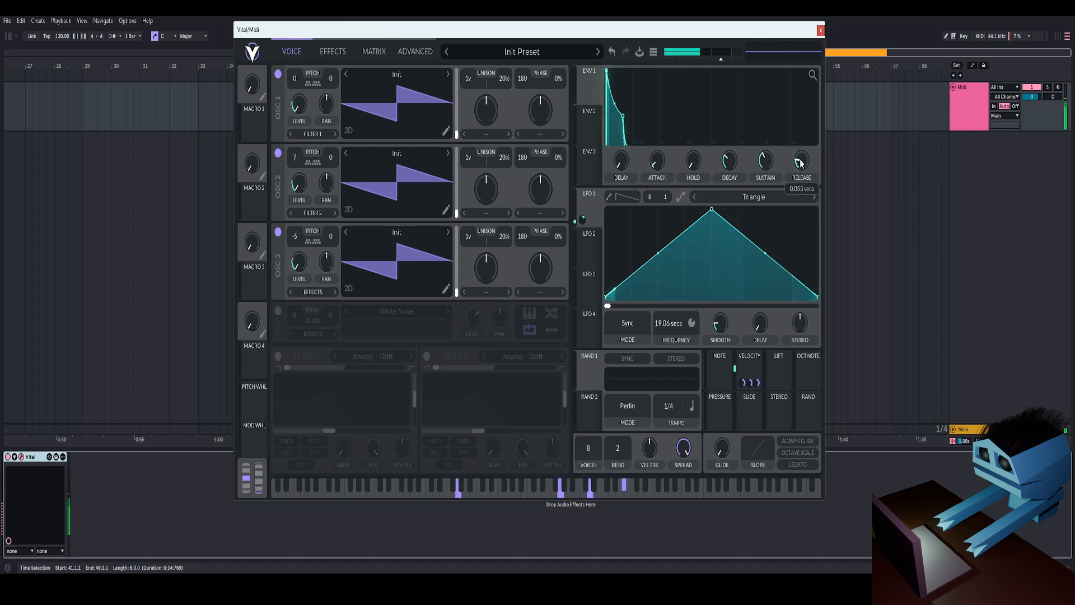
mouse_move(801, 194)
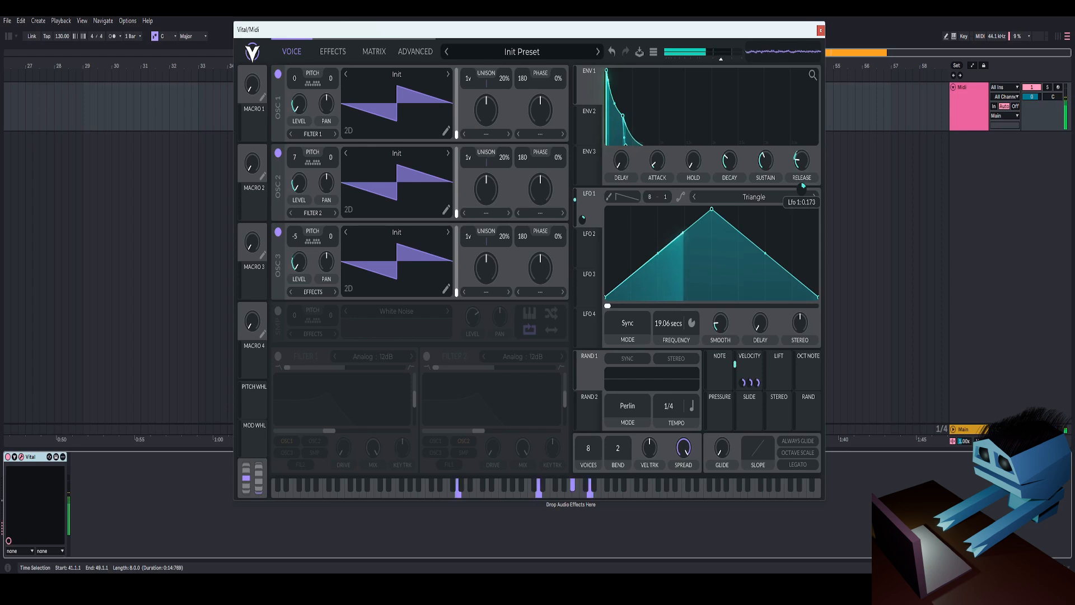
Raise Vital's output volume slightly
mouse_move(720, 64)
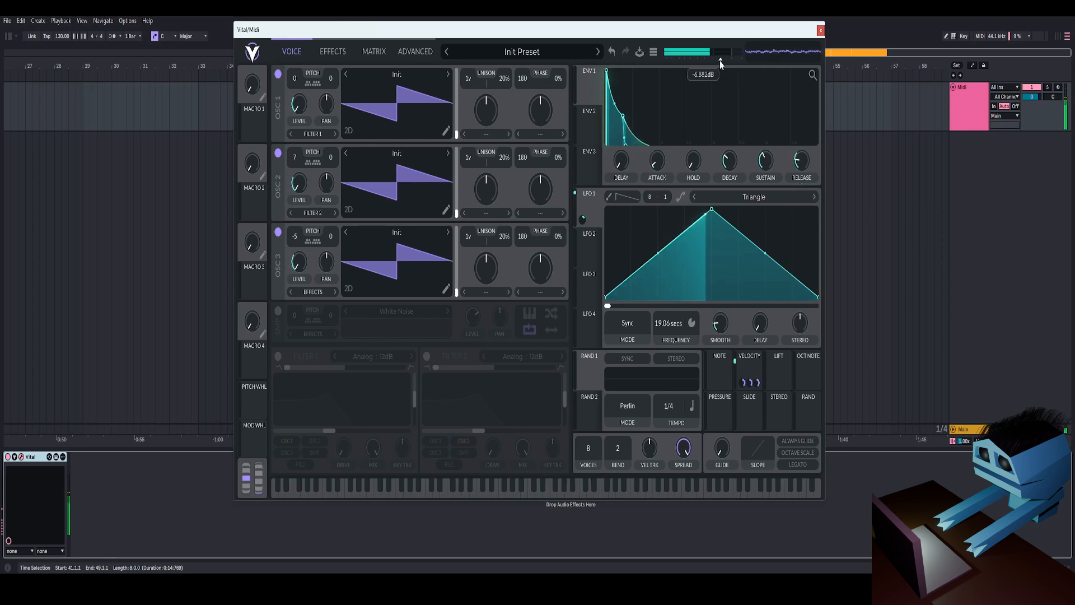
drag(721, 64, 723, 65)
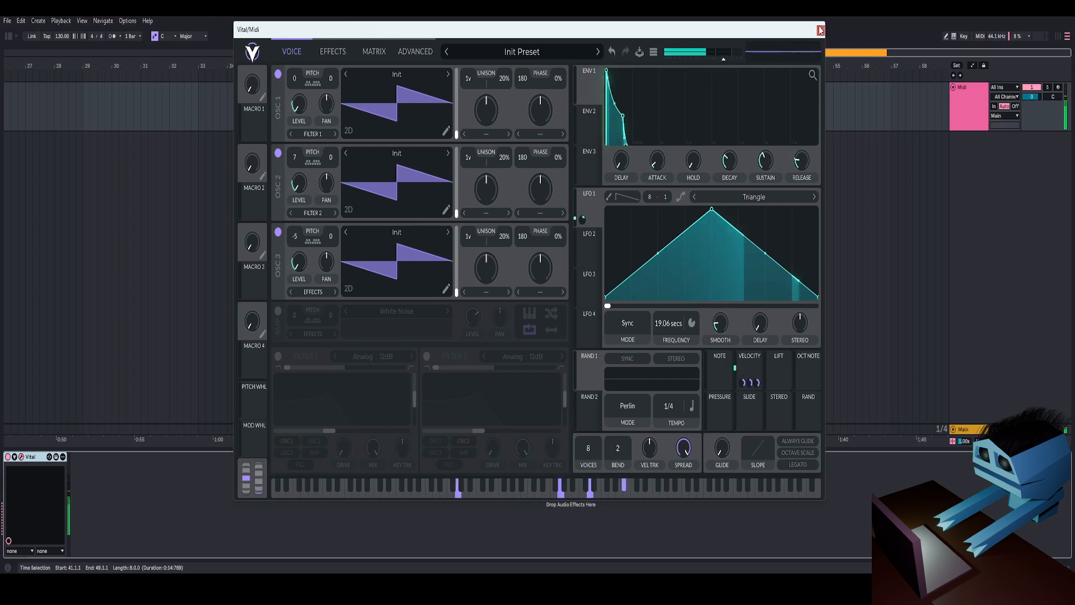
drag(798, 32, 812, 32)
drag(708, 31, 692, 37)
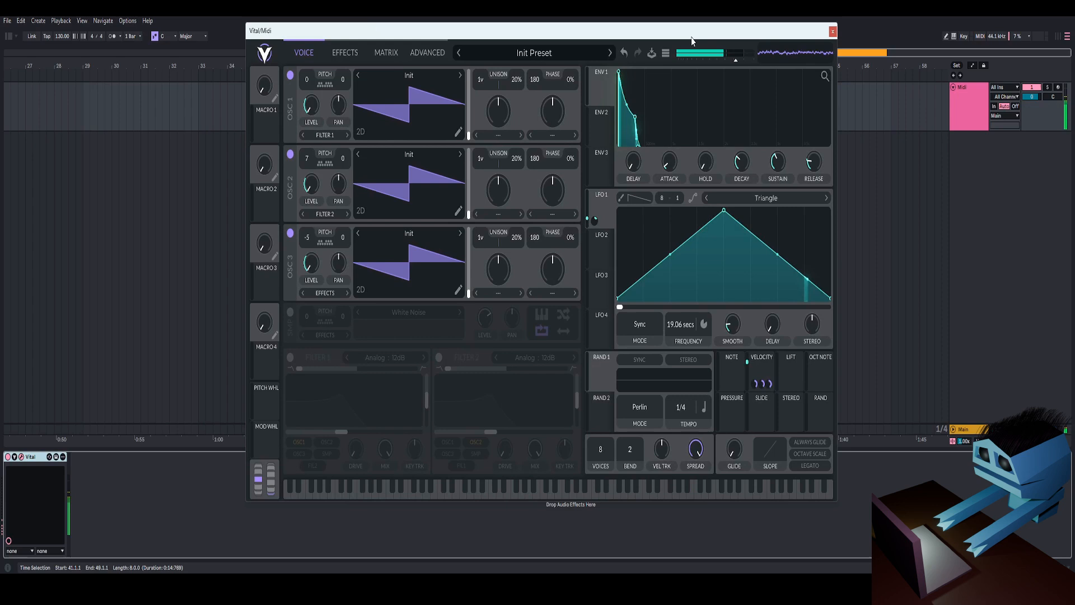
Enable Filter 1 and route oscillators 2 and 3 into it alongside oscillator 1
click(290, 358)
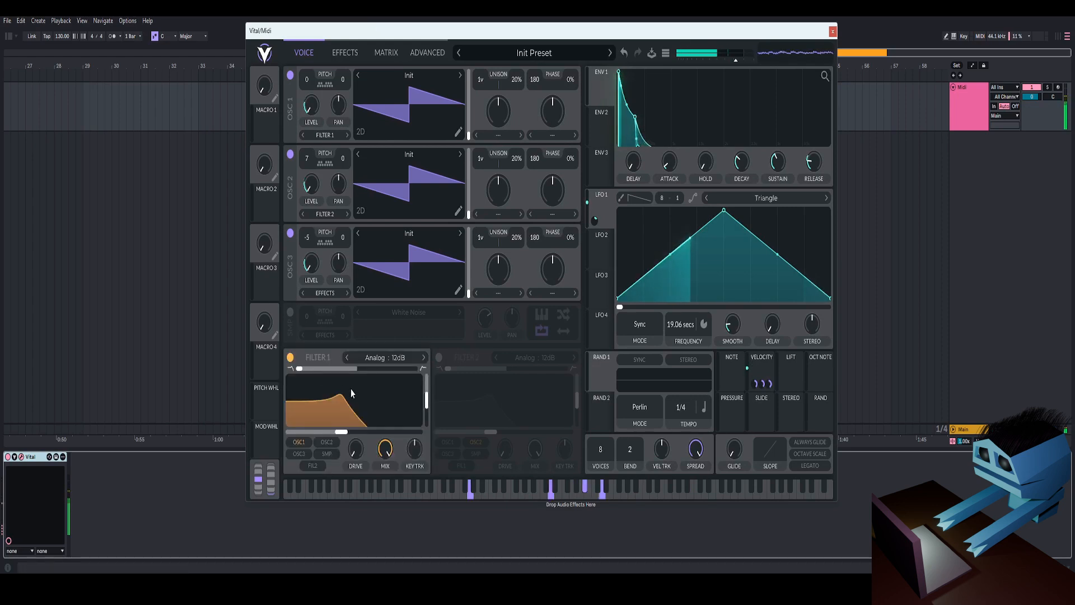
click(326, 442)
click(299, 453)
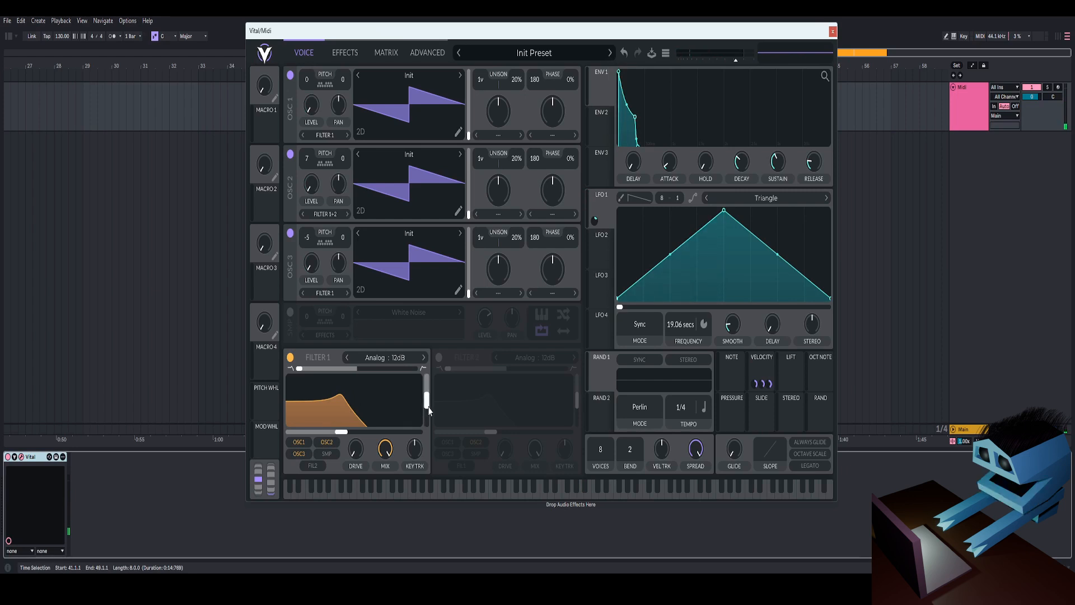
Set Filter 1's resonance to about 75.26%, raise its cutoff and add a little drive
drag(430, 410, 428, 394)
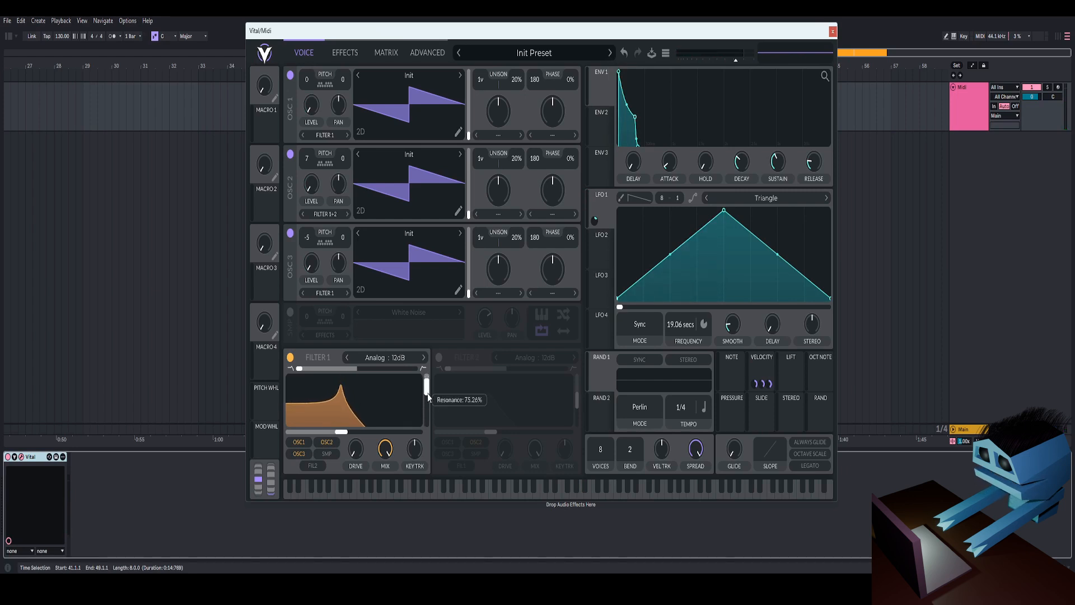
drag(343, 433, 368, 433)
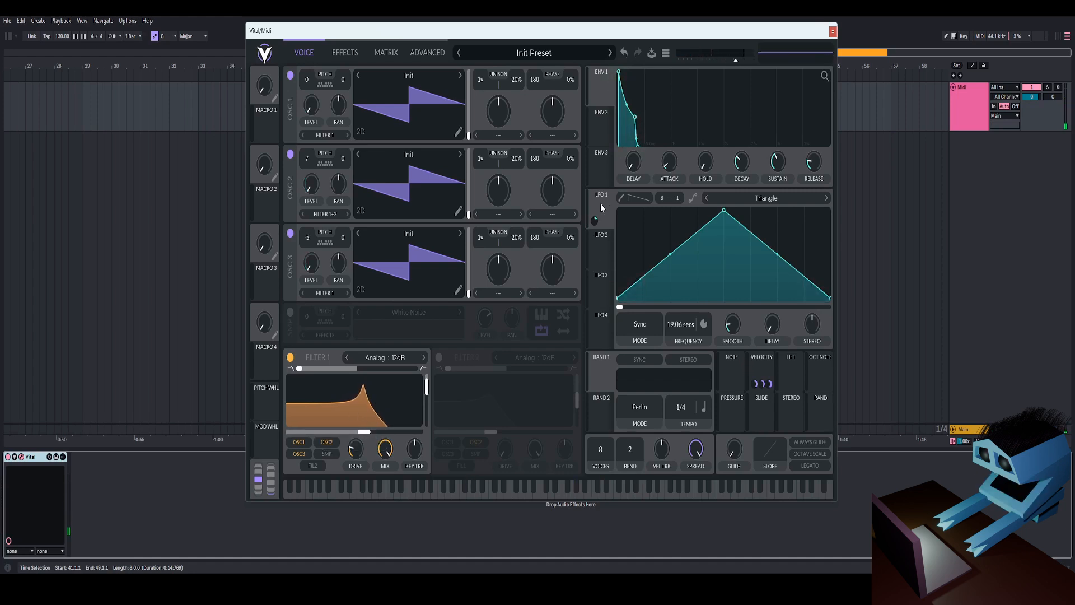
Modulate Filter 1's cutoff with LFO 1 and adjust the base cutoff to a slightly lower frequency while the loop plays
drag(595, 220, 393, 381)
drag(355, 417, 354, 418)
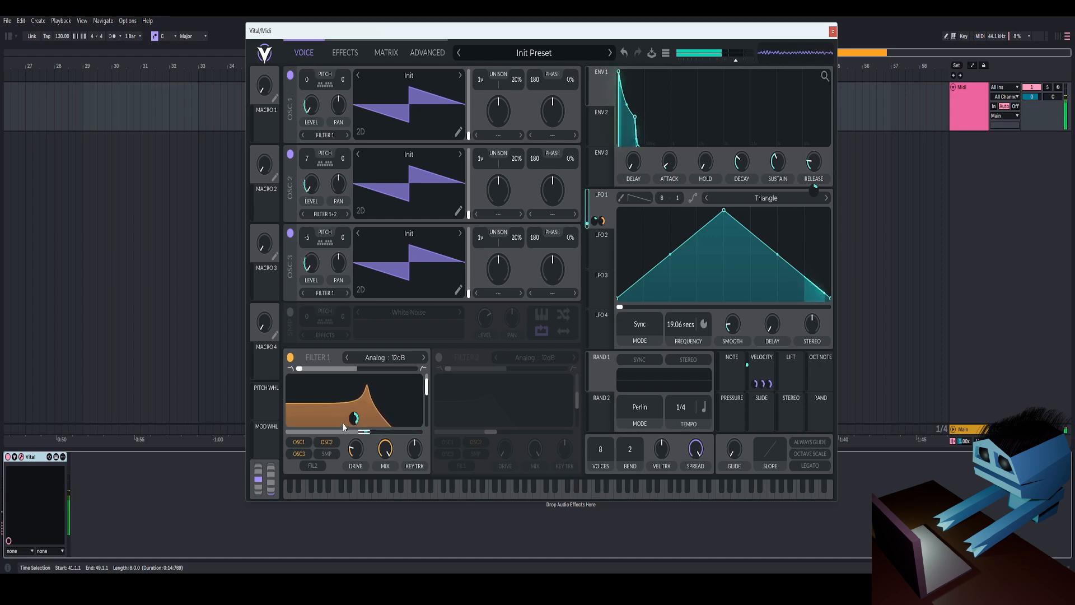
drag(358, 436, 352, 436)
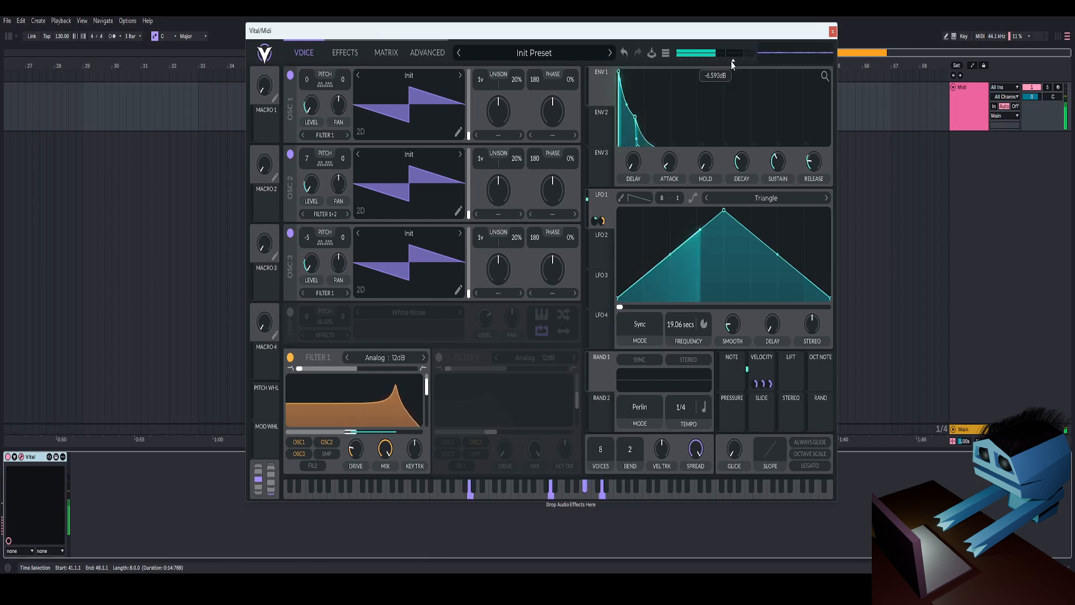
drag(354, 432, 347, 430)
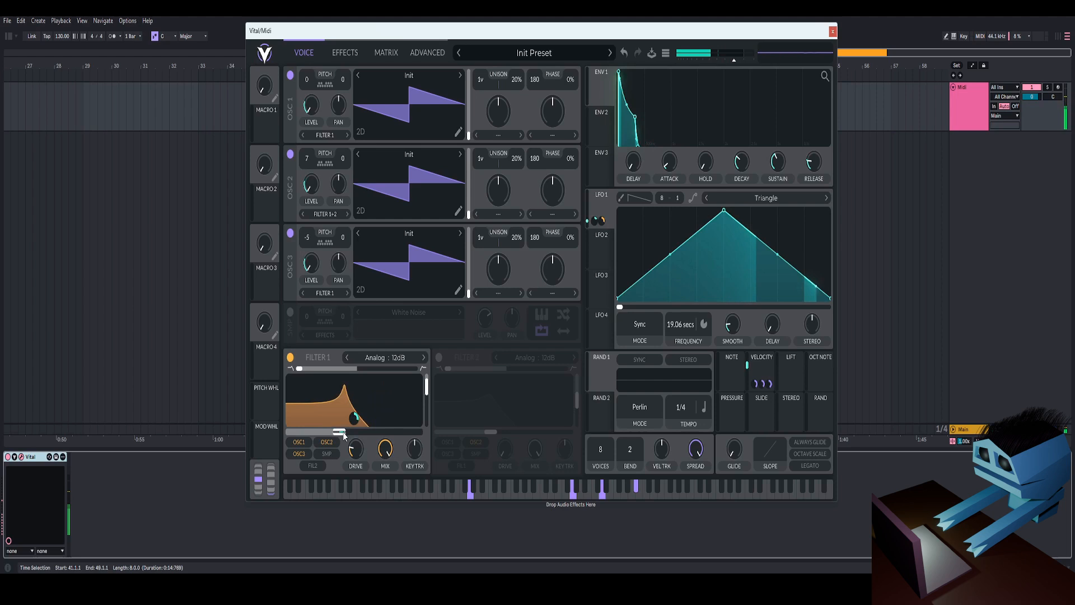
drag(344, 434, 361, 433)
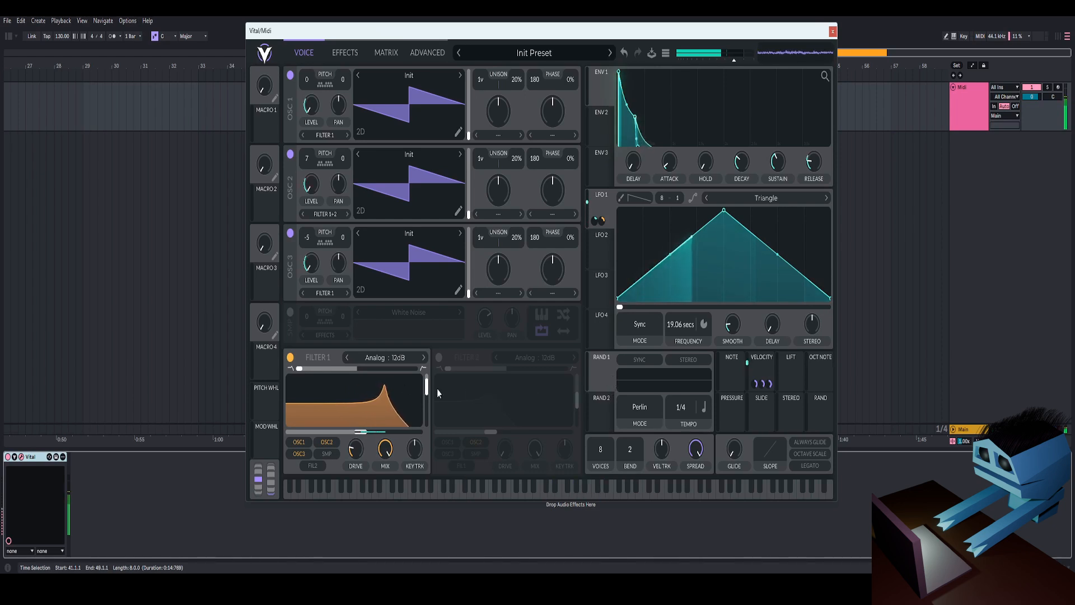
Switch Filter 1 to the Analog 24dB slope and lower its resonance slightly
click(423, 358)
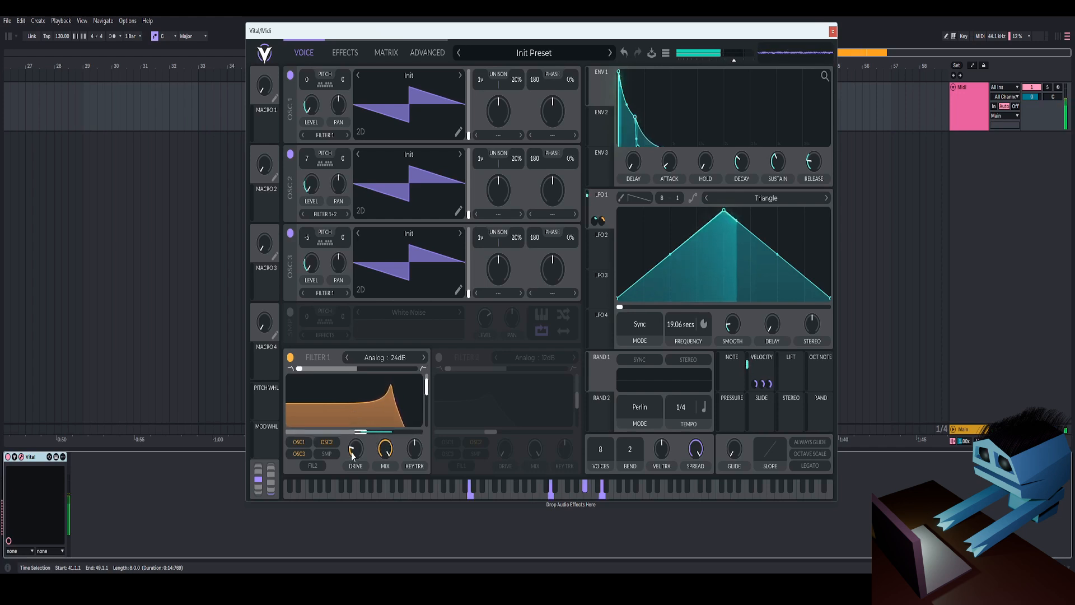
drag(427, 388, 427, 399)
mouse_move(360, 430)
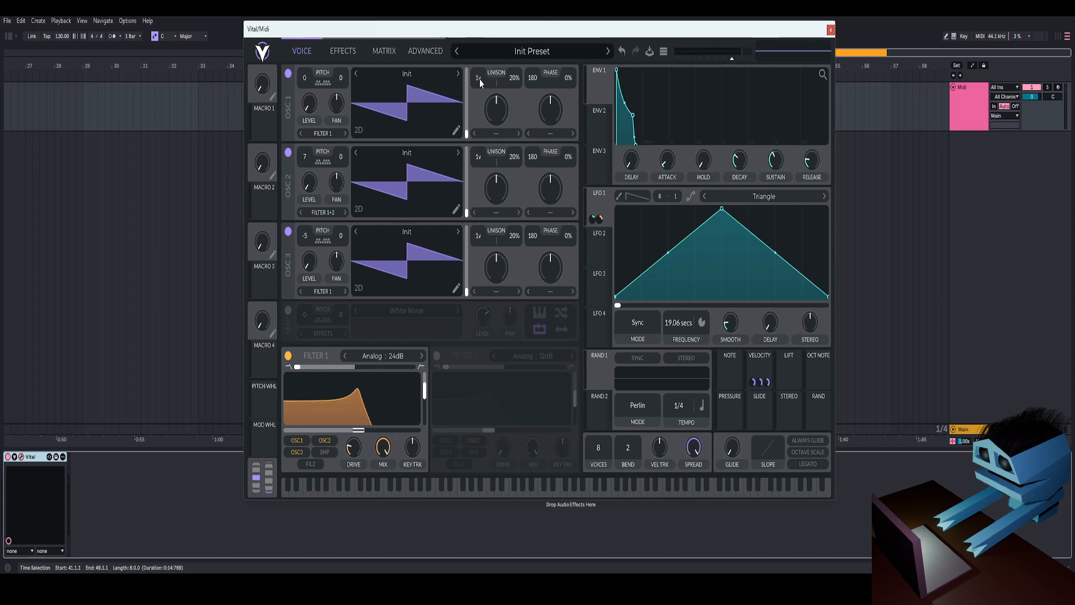
Give all three oscillators two unison voices each
scroll(480, 79, up, 1)
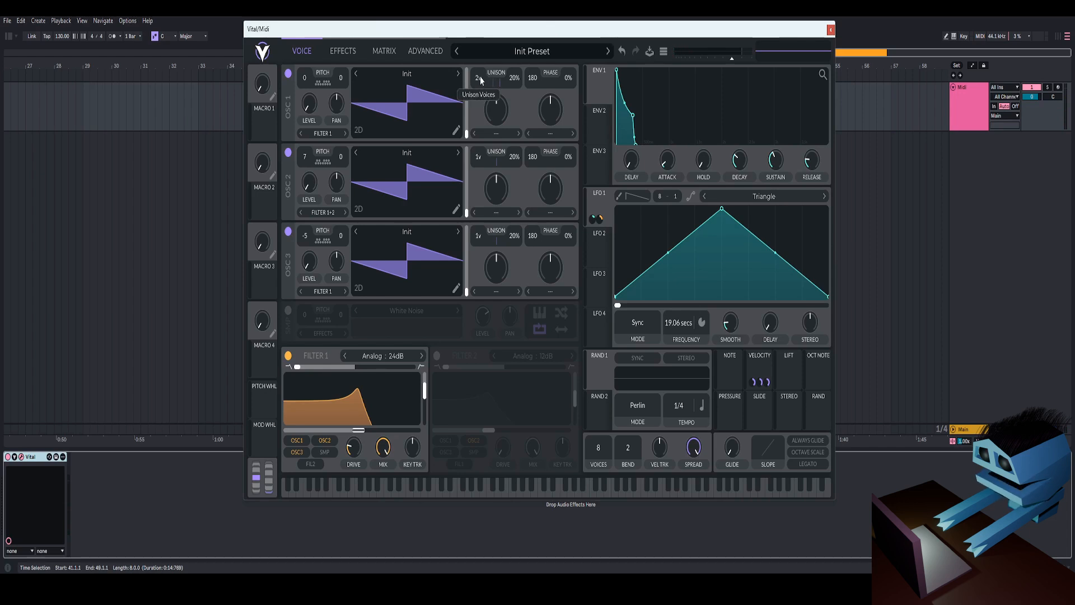
scroll(479, 157, up, 1)
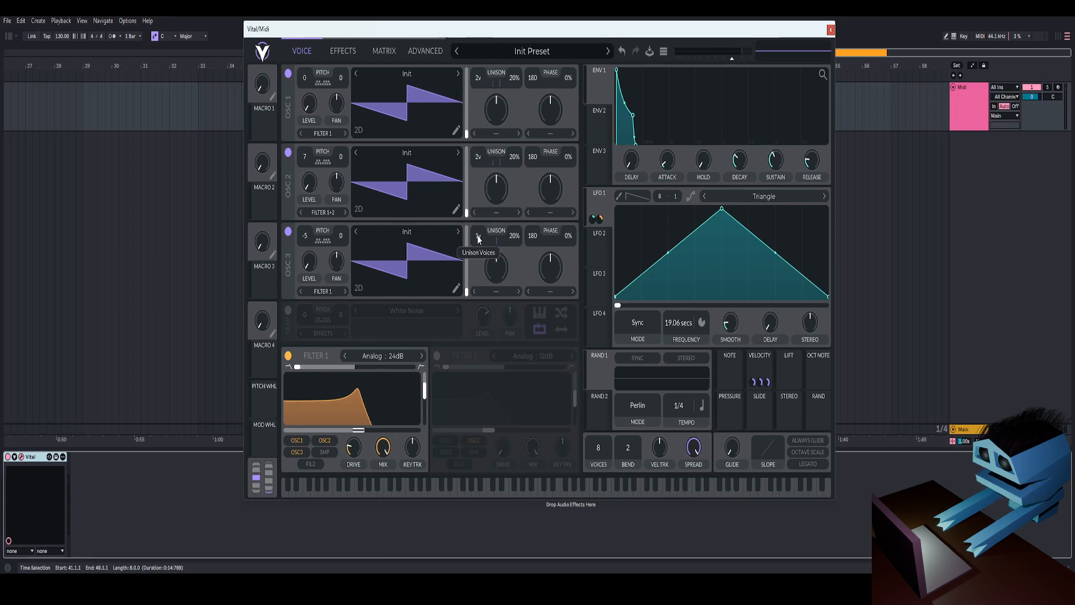
scroll(479, 236, up, 1)
Reduce the unison detune to 4% on oscillators 1 and 2 and to 2% on oscillator 3
drag(514, 78, 516, 118)
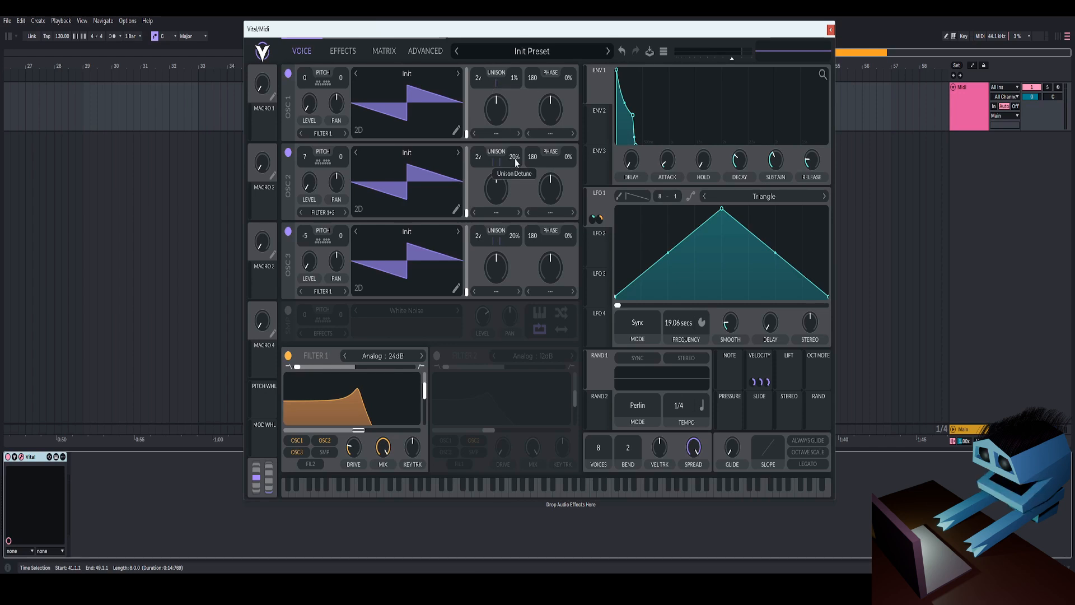
drag(516, 162, 514, 192)
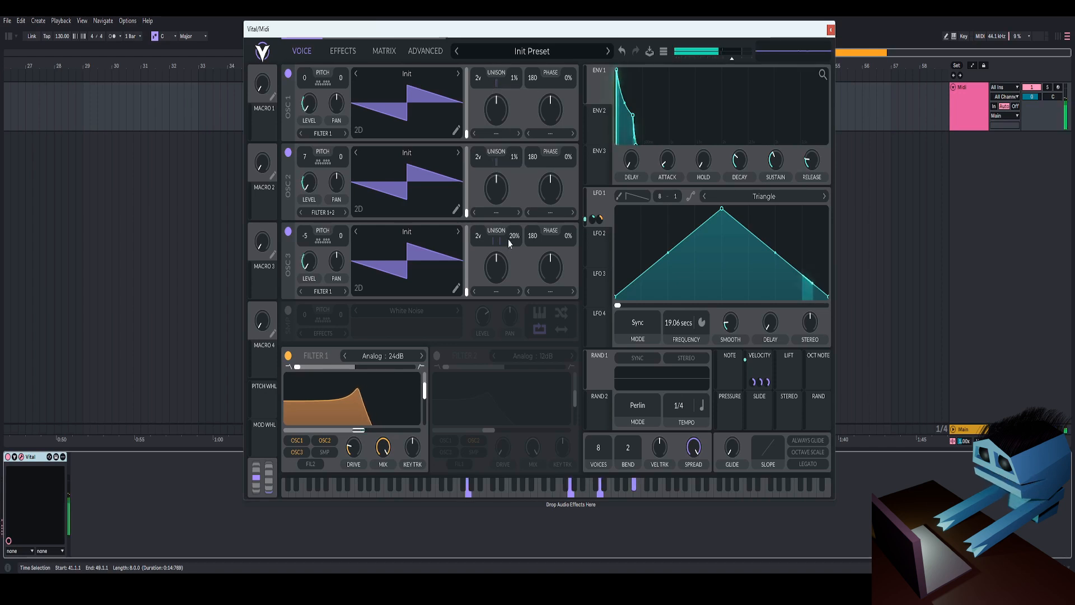
drag(514, 260, 516, 270)
drag(516, 105, 518, 72)
drag(513, 165, 514, 156)
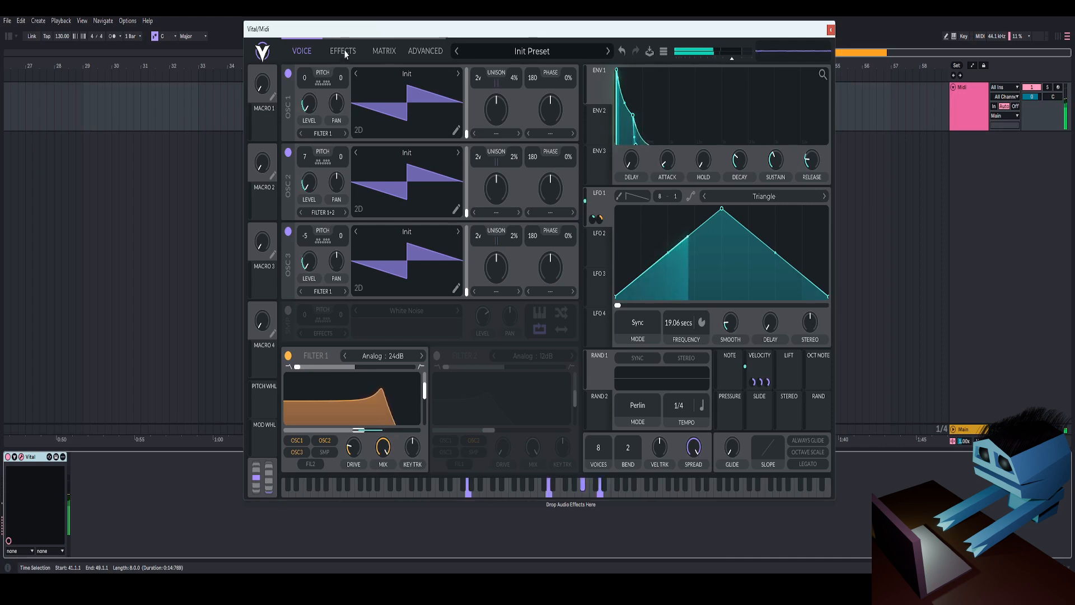
Raise Envelope 1's sustain slightly and enable Filter 2, fed only by Filter 1's output, with a somewhat higher cutoff
mouse_move(778, 154)
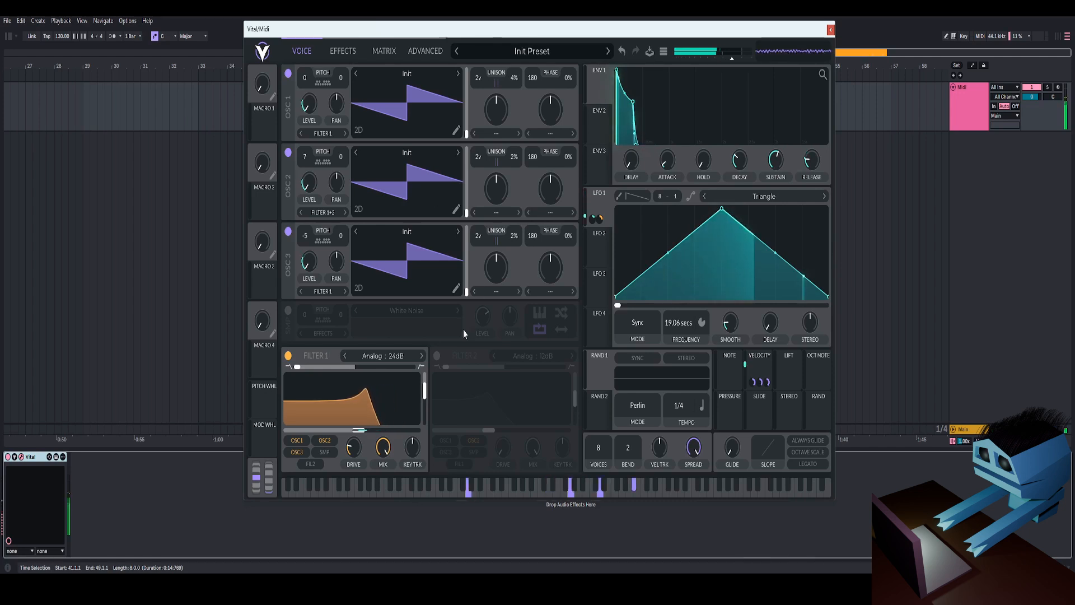
click(437, 356)
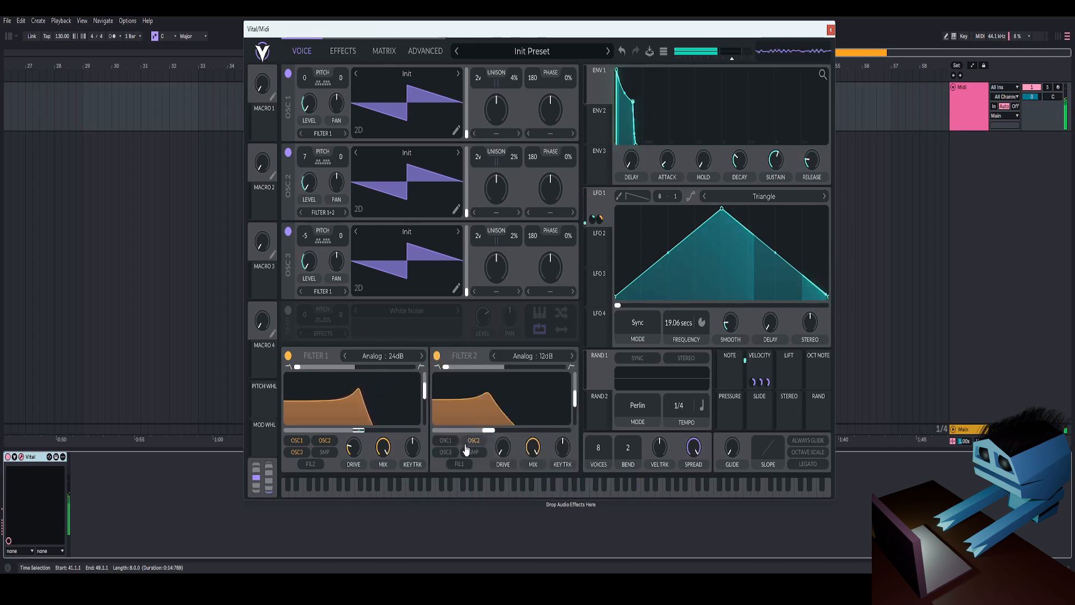
click(460, 464)
drag(488, 431, 510, 432)
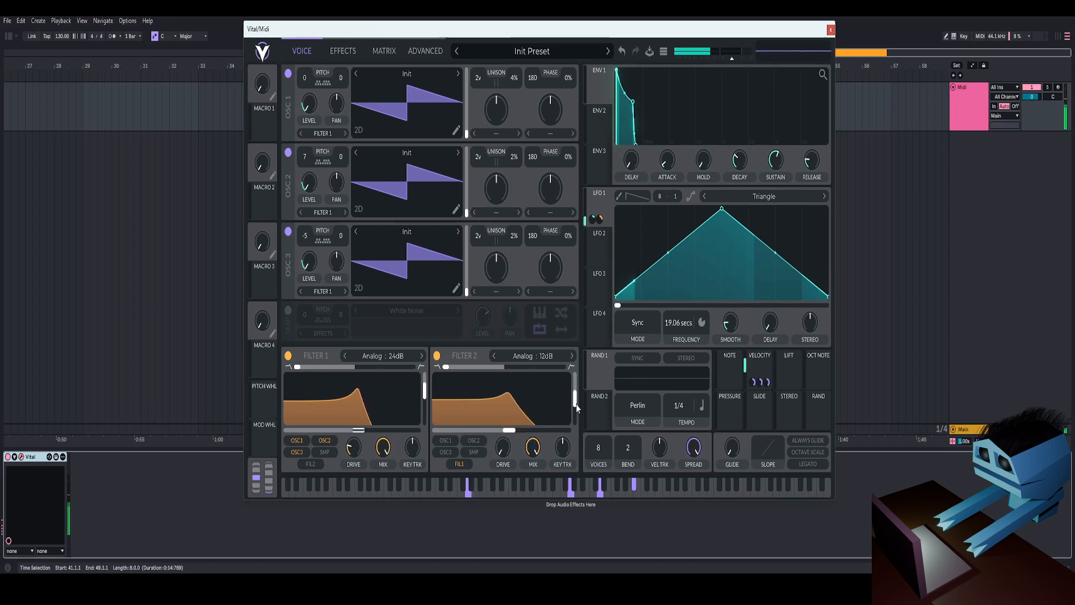
Change Filter 2 to the Analog B/P/N type and sweep its cutoff to find a suitable midrange band
click(572, 356)
click(572, 356)
click(572, 356)
click(571, 356)
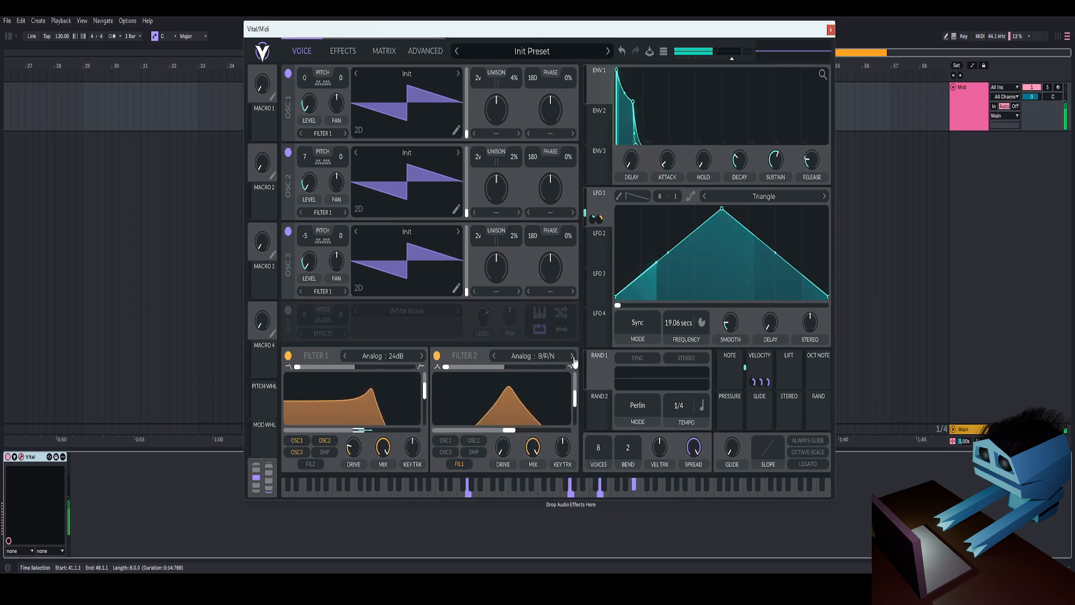
mouse_move(505, 427)
mouse_down()
mouse_move(496, 430)
mouse_move(523, 431)
mouse_up()
mouse_move(522, 433)
mouse_down()
mouse_move(489, 429)
mouse_move(502, 429)
mouse_up()
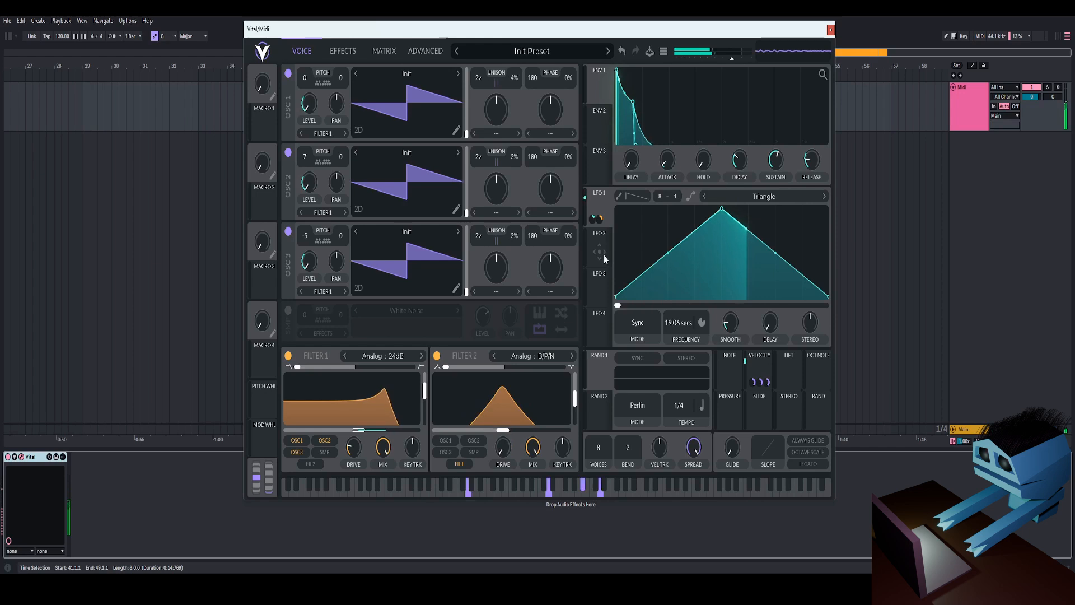
Shape LFO 2 as a falling decay curve and modulate Filter 2's cutoff with it from the lowest base cutoff
click(602, 247)
drag(722, 210, 616, 209)
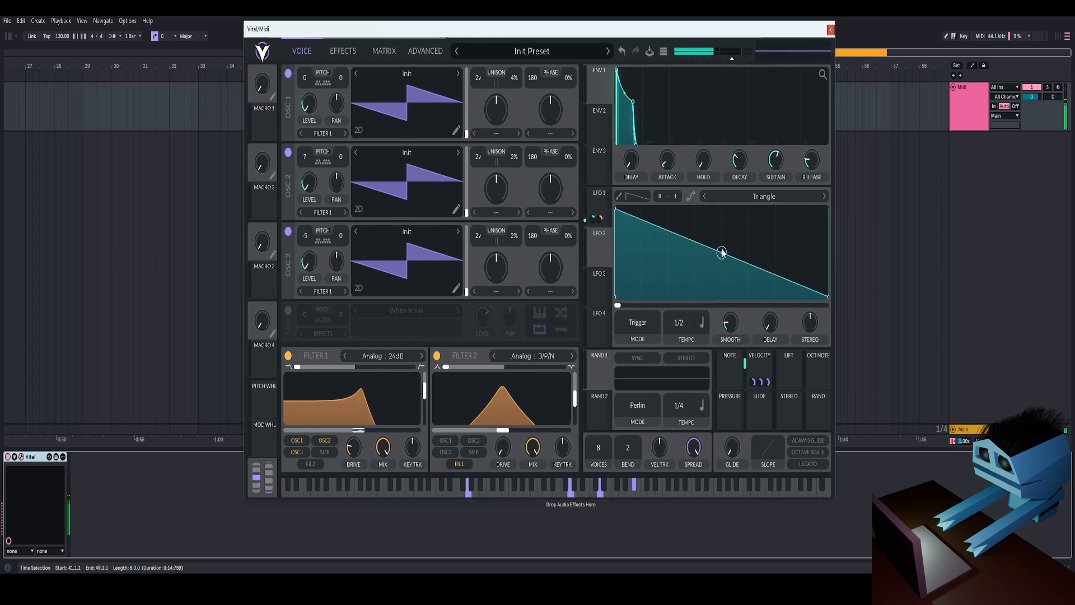
drag(722, 253, 676, 305)
drag(603, 256, 437, 432)
drag(503, 420, 503, 413)
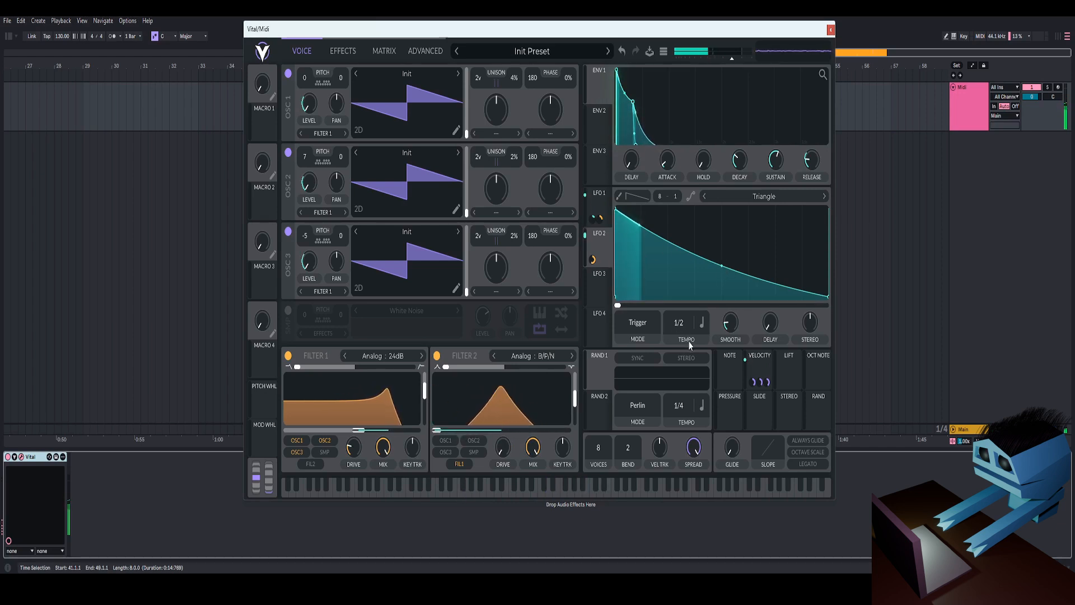
Switch LFO 2's rate to seconds at about 0.623 secs and fine-tune its modulation amount on Filter 2's cutoff
click(708, 326)
click(709, 343)
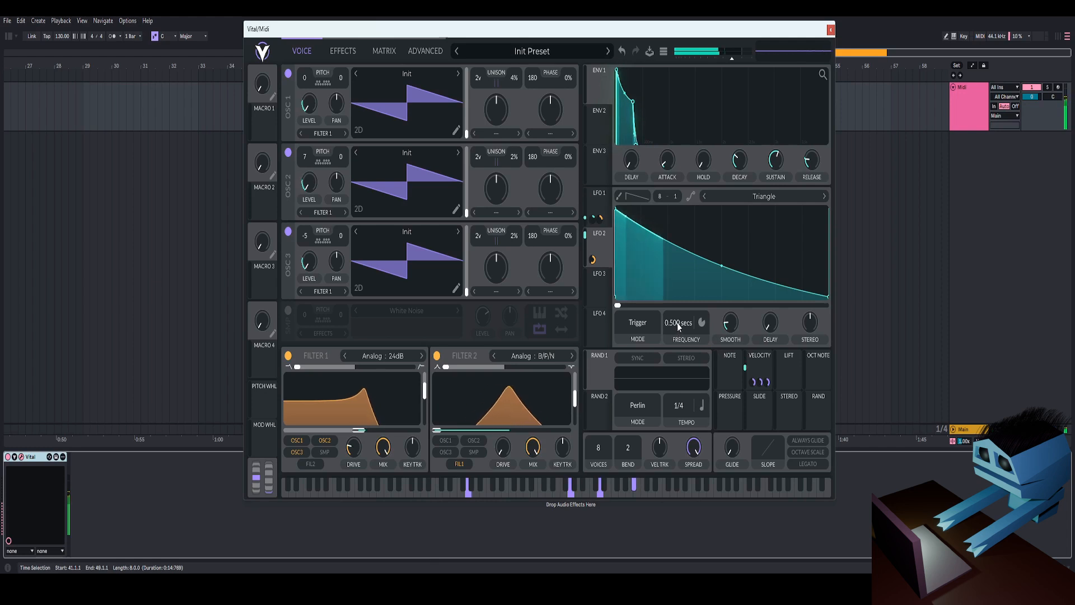
drag(681, 319, 680, 327)
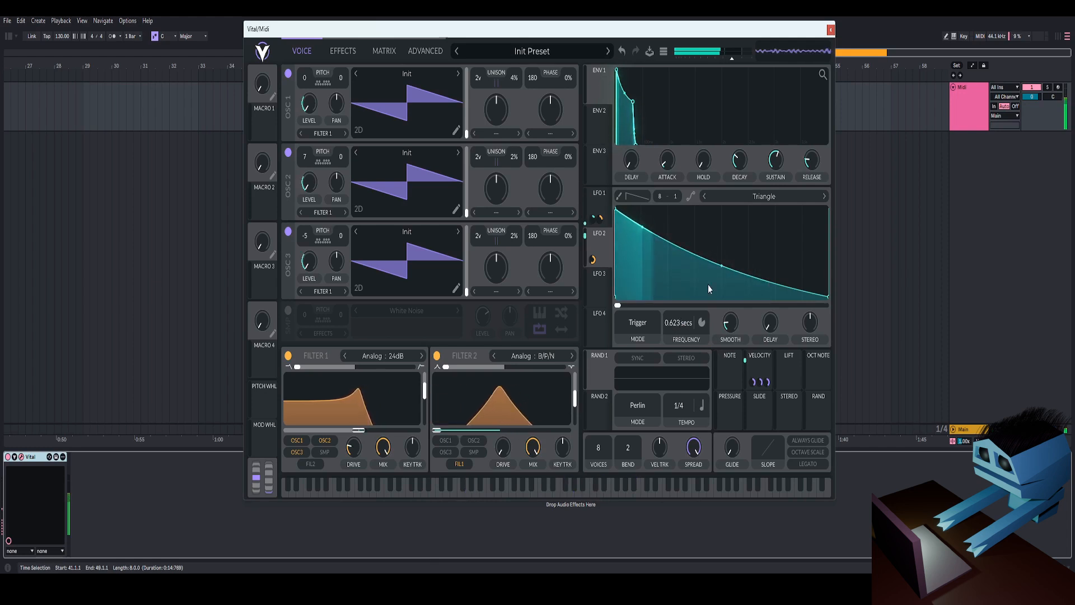
mouse_move(491, 429)
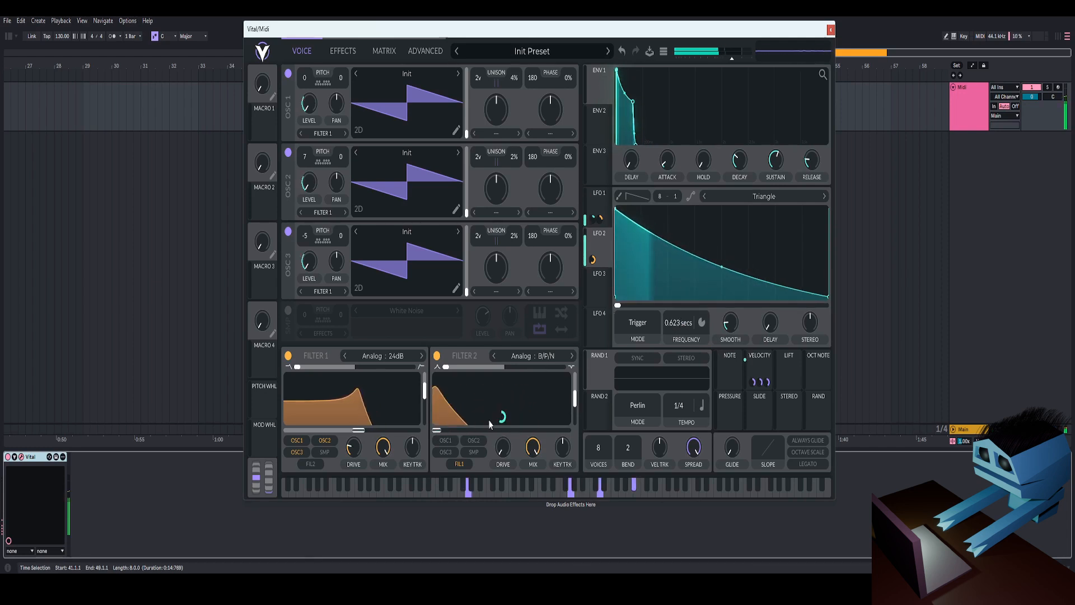
drag(501, 417, 502, 414)
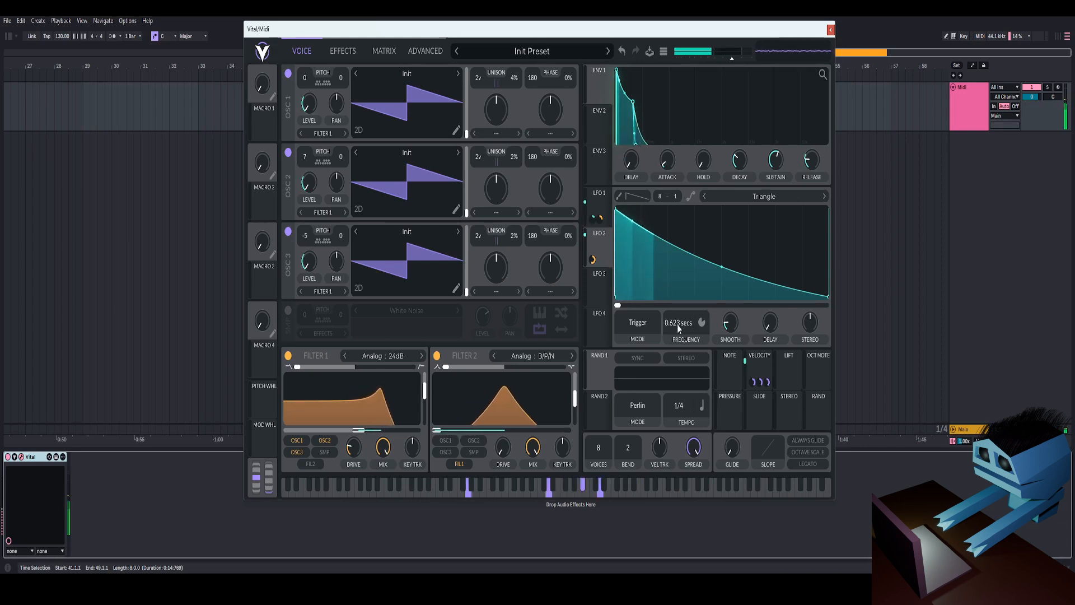
Shorten LFO 2's cycle to about 0.321 secs and set its mode to Envelope
drag(677, 324, 678, 307)
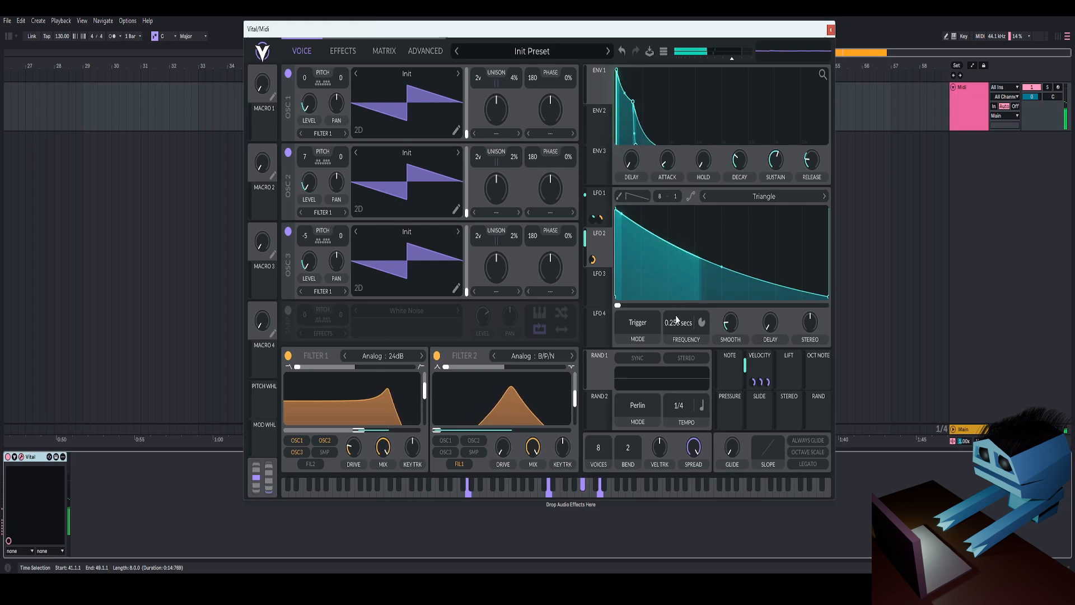
click(637, 322)
click(638, 365)
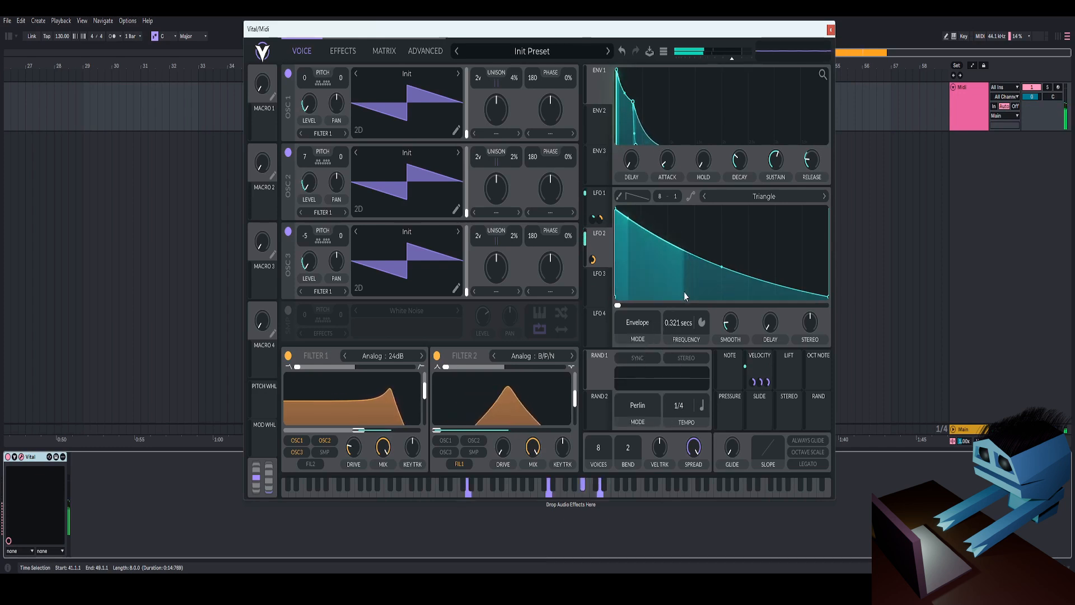
Try an LFO 2 phase of about 0.248 and compare with LFO 1's shape
drag(618, 306, 672, 304)
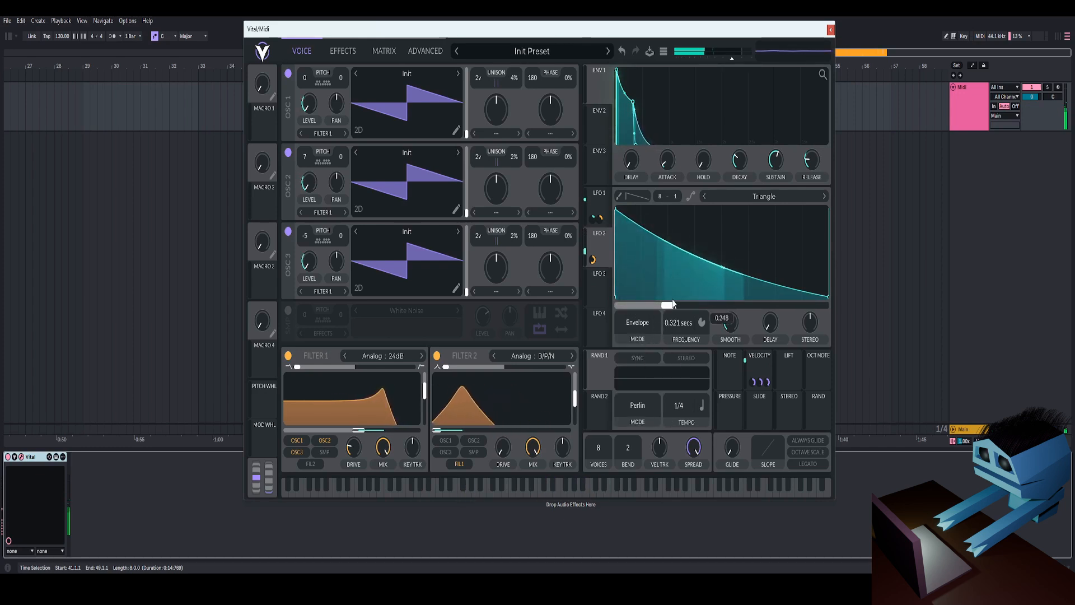
click(600, 205)
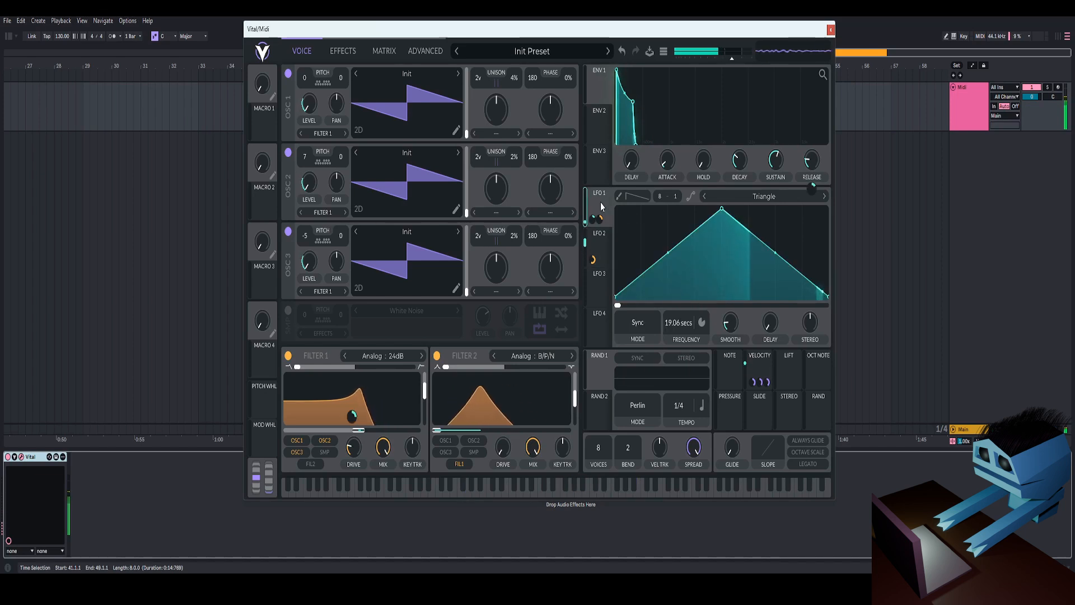
click(599, 233)
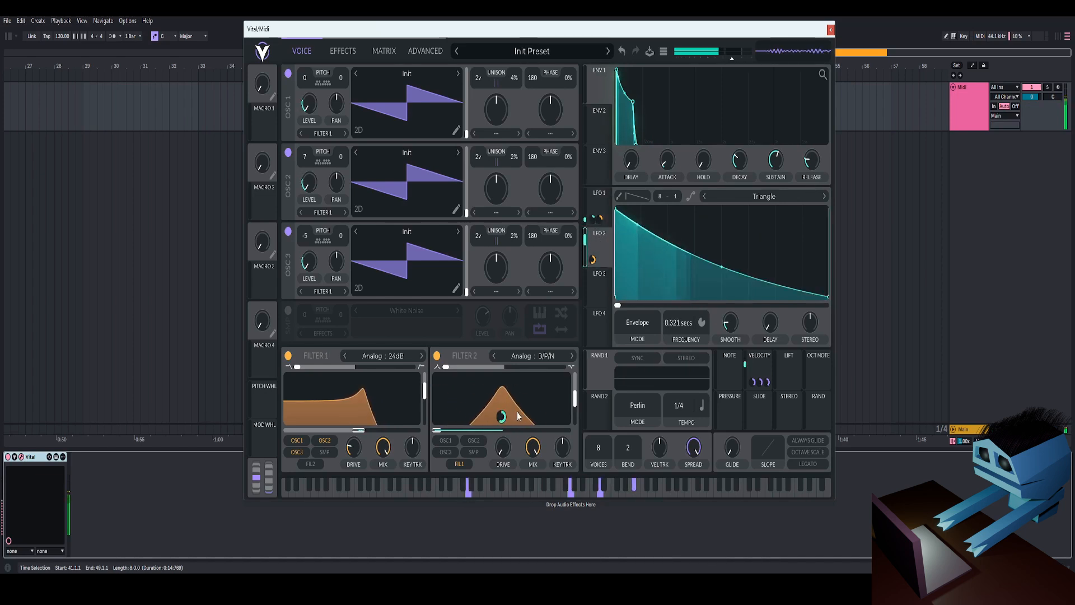
Lower Filter 2's resonance and give LFO 2 a short attack ramp, testing a stronger modulation of Filter 2's cutoff
mouse_move(576, 400)
mouse_down()
mouse_move(576, 386)
mouse_move(577, 401)
mouse_up()
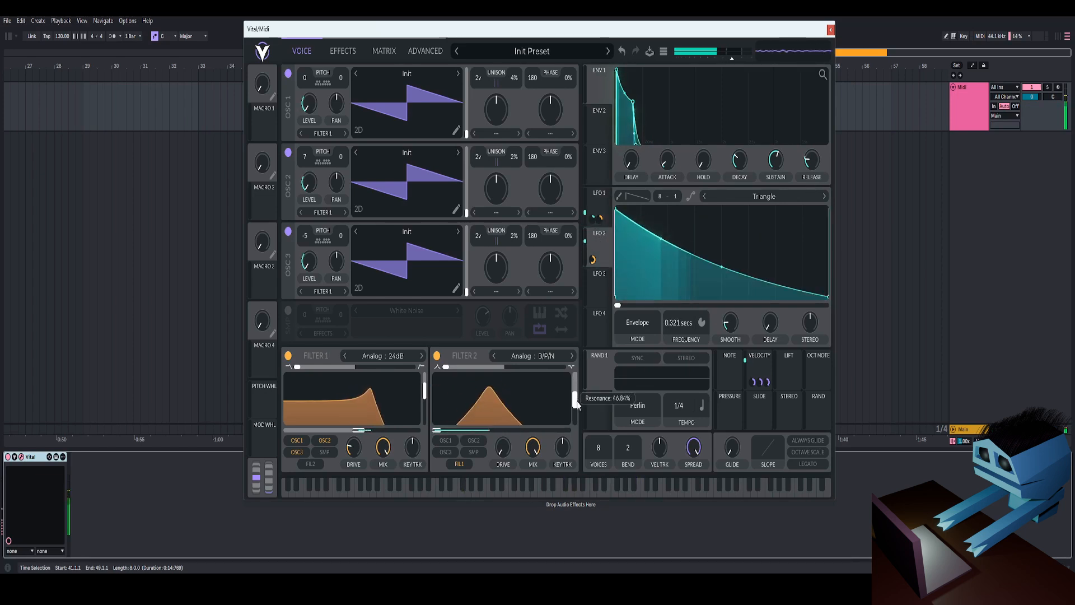
drag(616, 209, 622, 209)
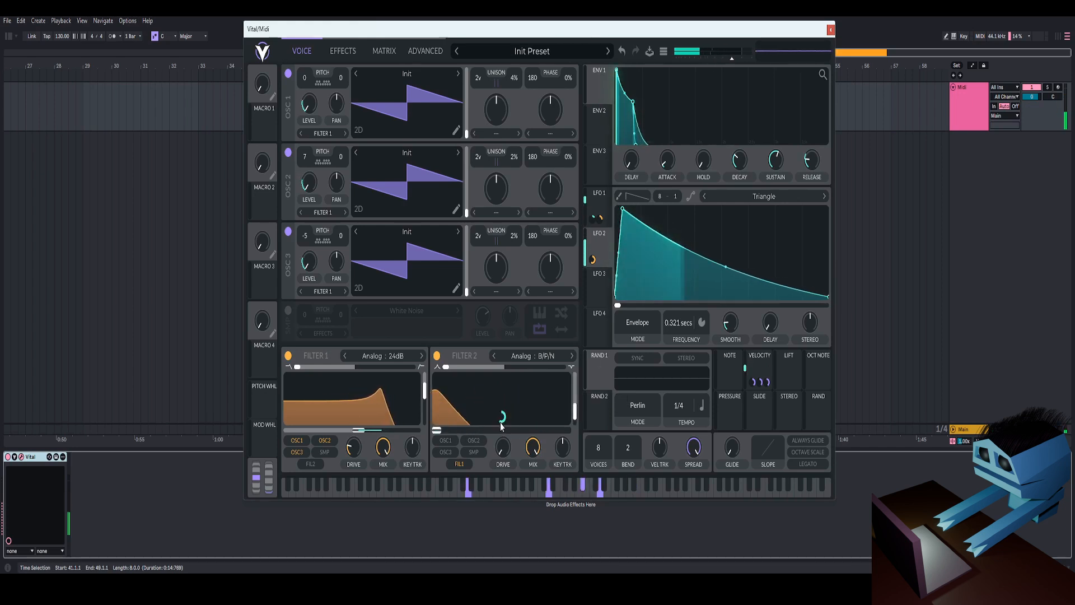
drag(502, 417, 510, 407)
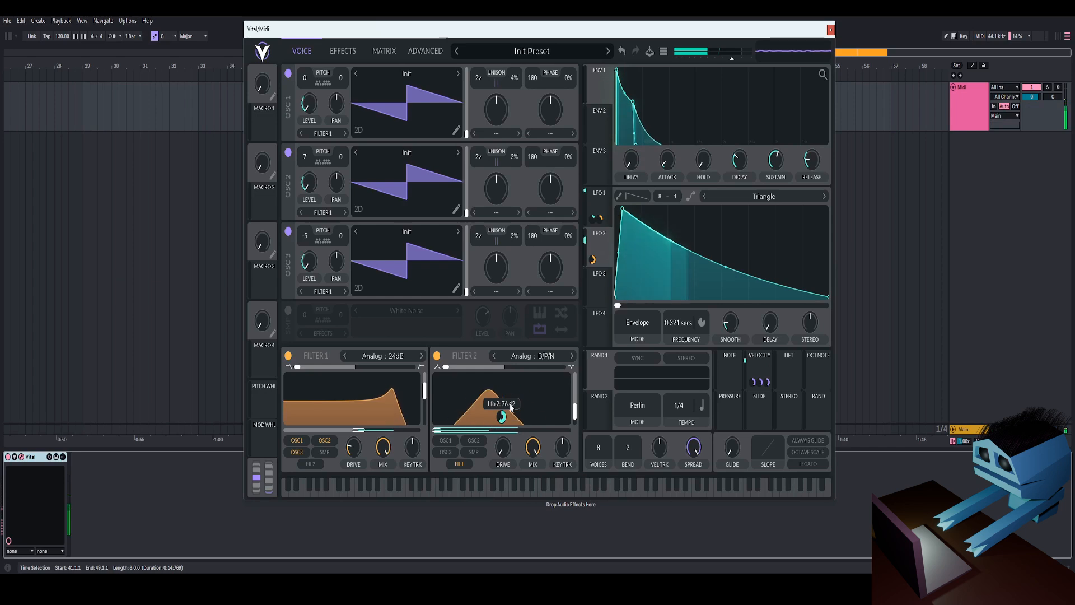
Raise Vital's master output volume a little further
drag(732, 62, 741, 65)
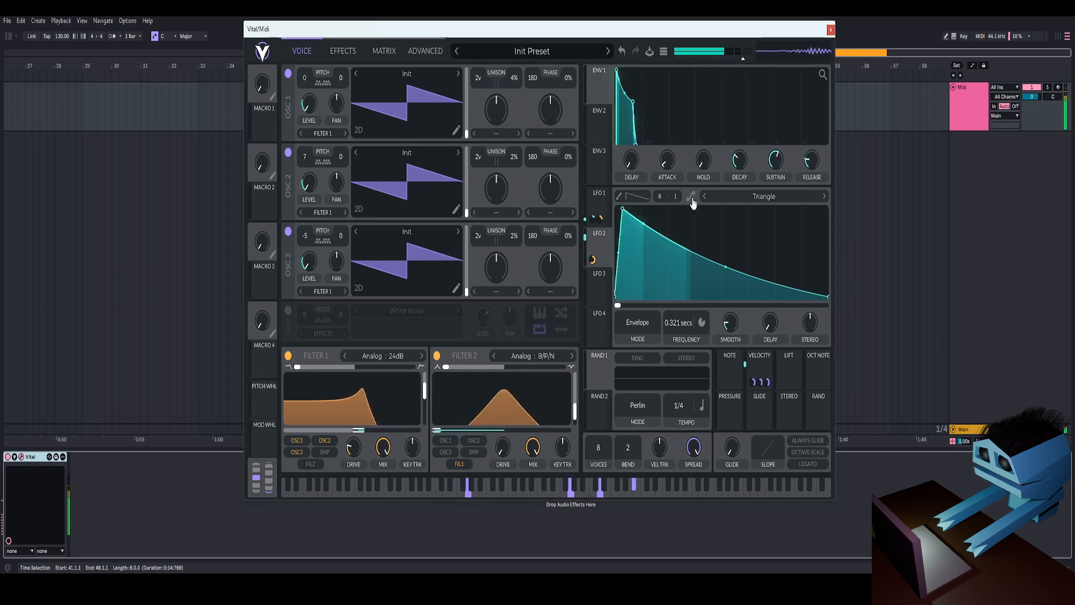
Raise Filter 2's base cutoff, narrow LFO 2's modulation range on it, and sync LFO 2 to tempo at 2/1
drag(438, 431, 502, 416)
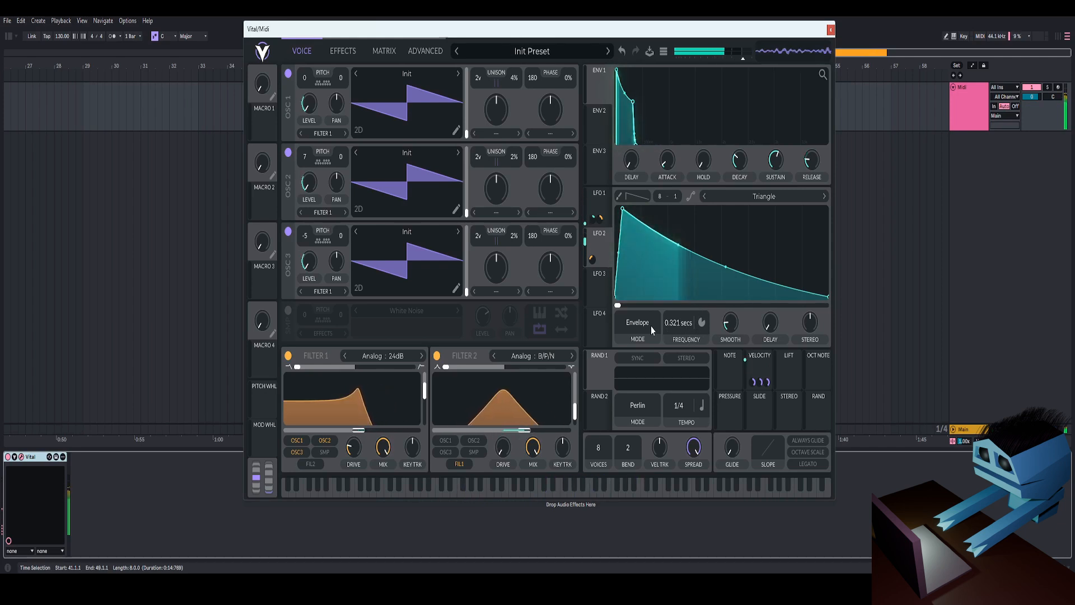
click(701, 331)
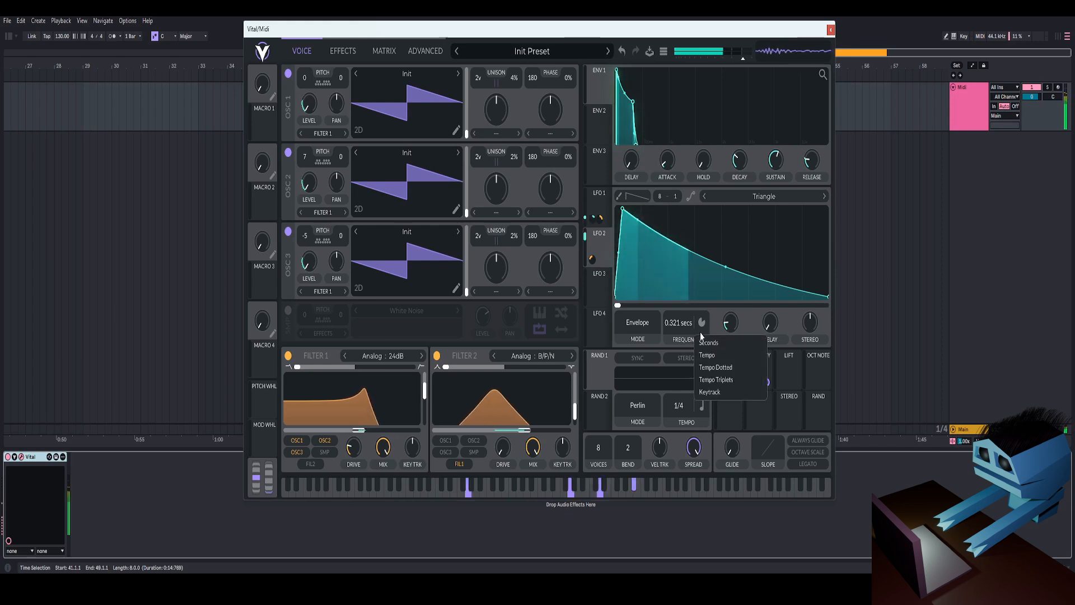
click(707, 355)
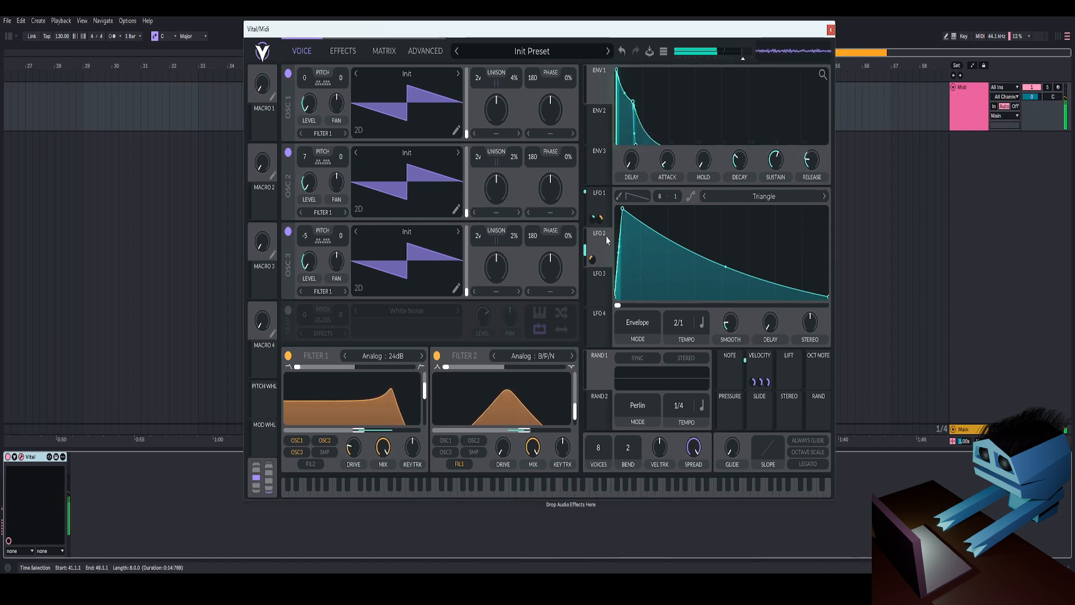
Compare the sound with Filter 2 bypassed, and reduce its mix and base cutoff for a subtler effect
click(437, 356)
click(439, 357)
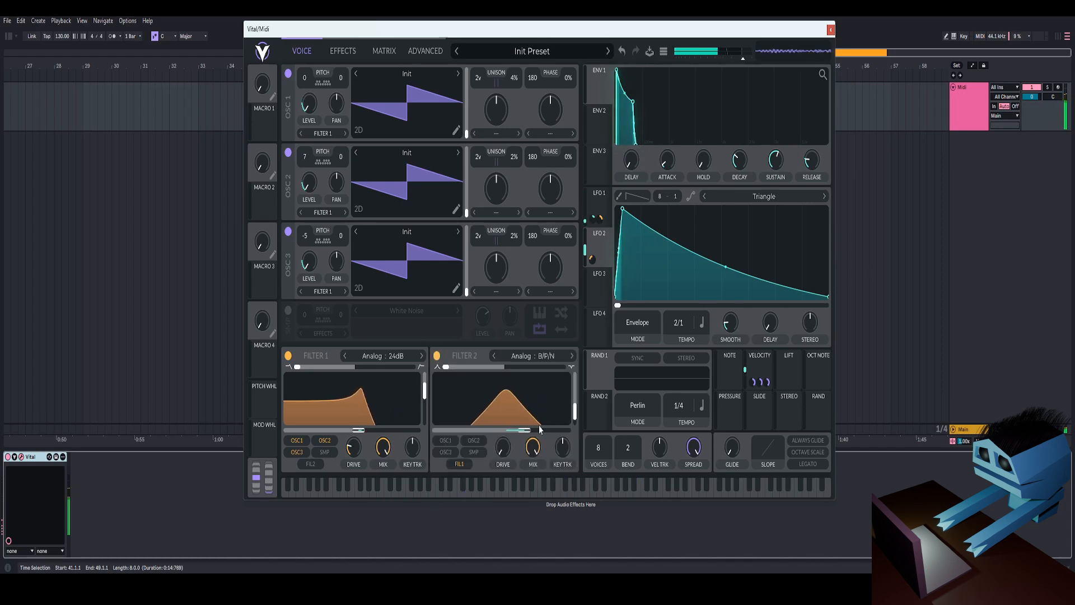
drag(533, 447, 533, 475)
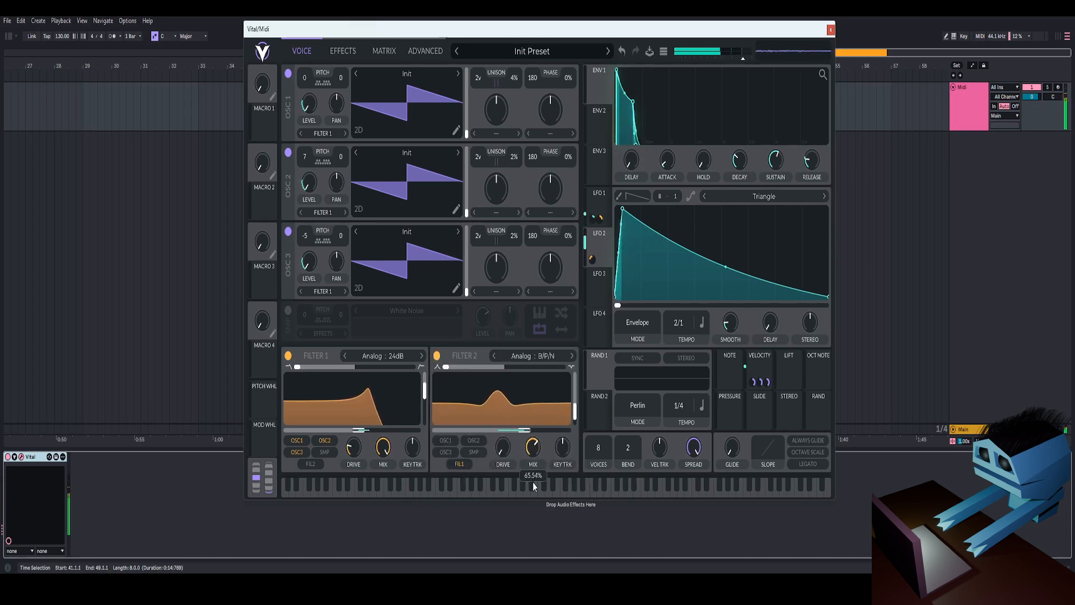
drag(526, 431, 518, 432)
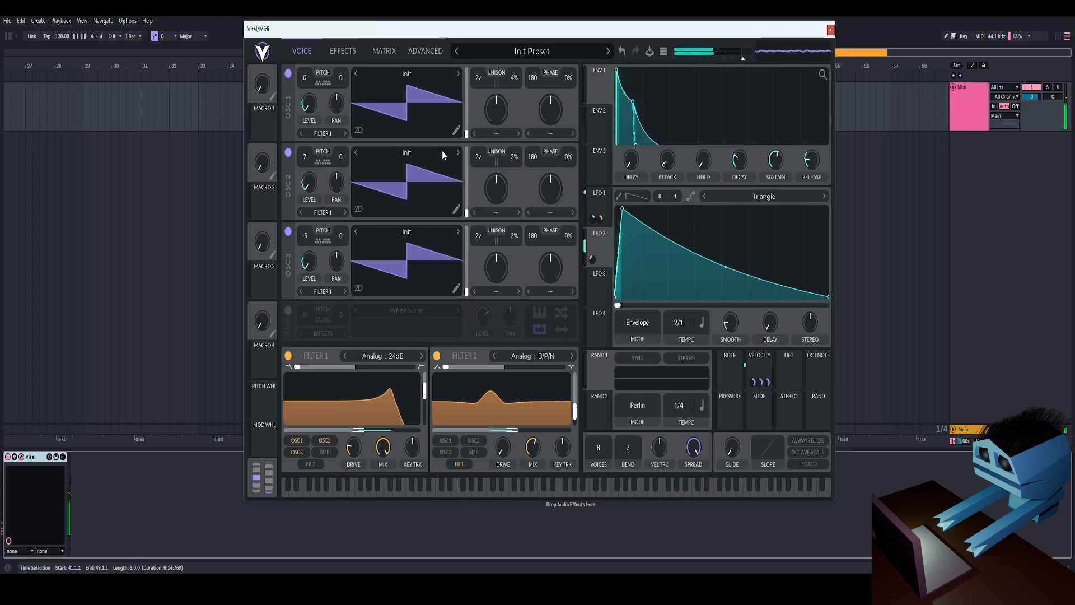
Enable the Chorus effect in Vital's effects chain
click(346, 45)
drag(403, 32, 416, 32)
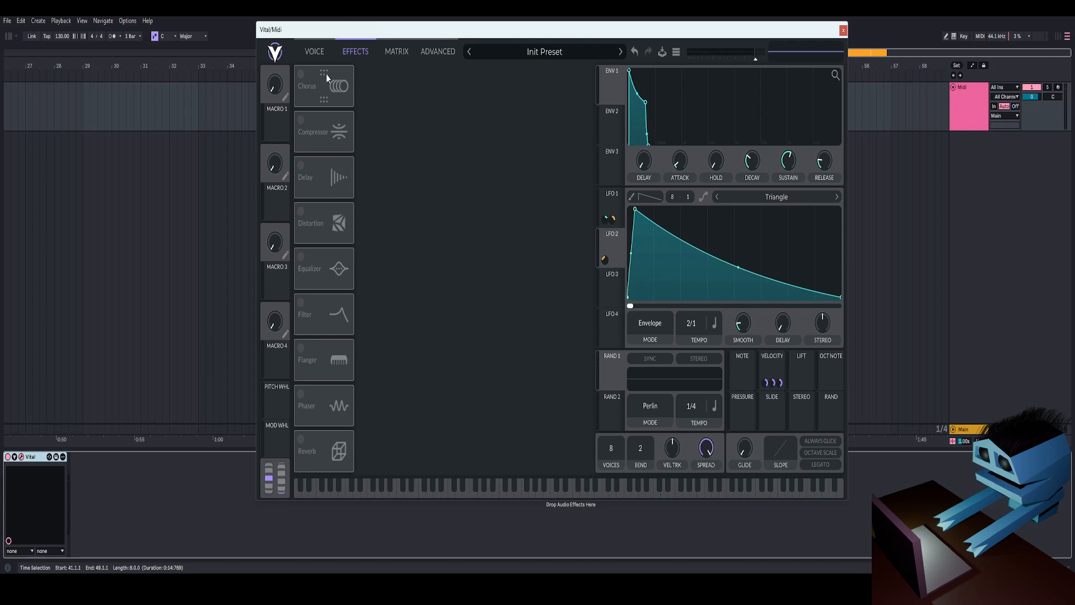
click(301, 74)
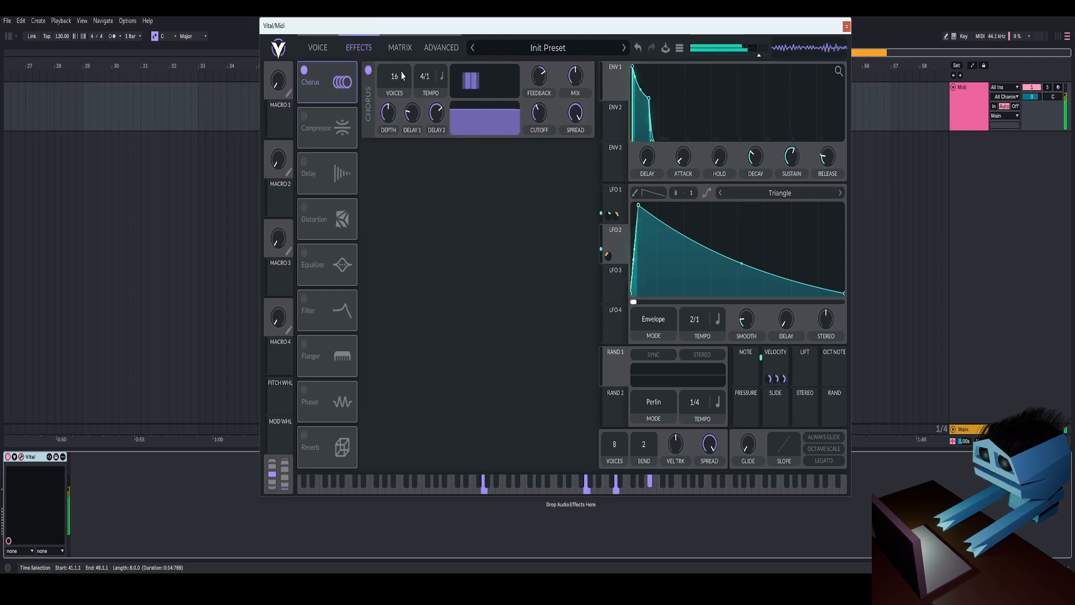
Set the Chorus to 8 voices, narrow its filter spread around a higher cutoff, and adjust its feedback and mix
drag(396, 76, 402, 181)
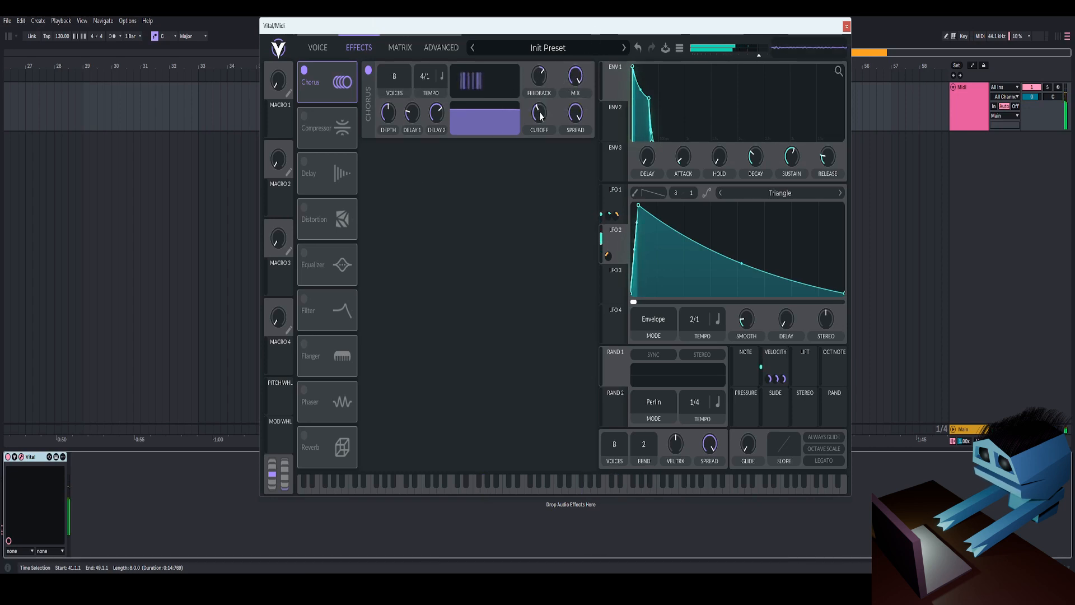
mouse_move(548, 119)
mouse_move(547, 118)
mouse_down()
mouse_move(579, 105)
mouse_move(565, 122)
mouse_up()
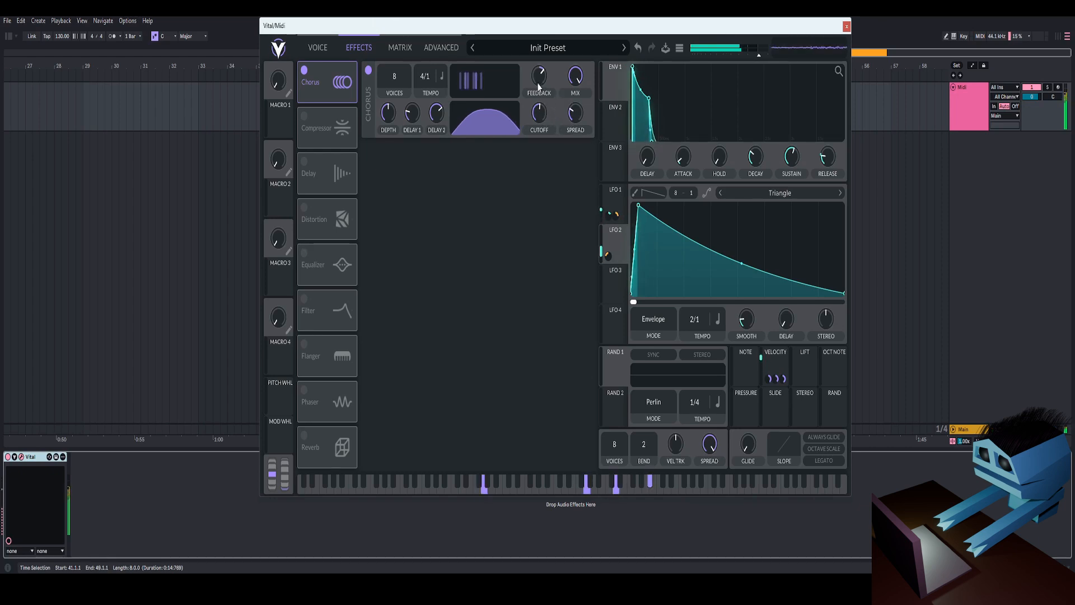
drag(541, 71, 549, 76)
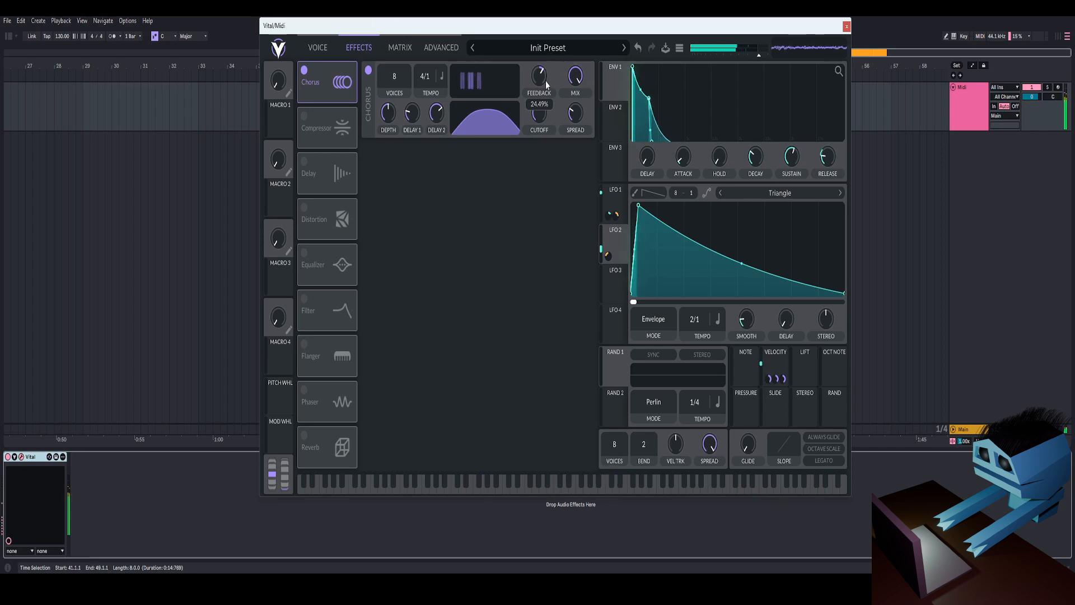
drag(546, 65, 557, 77)
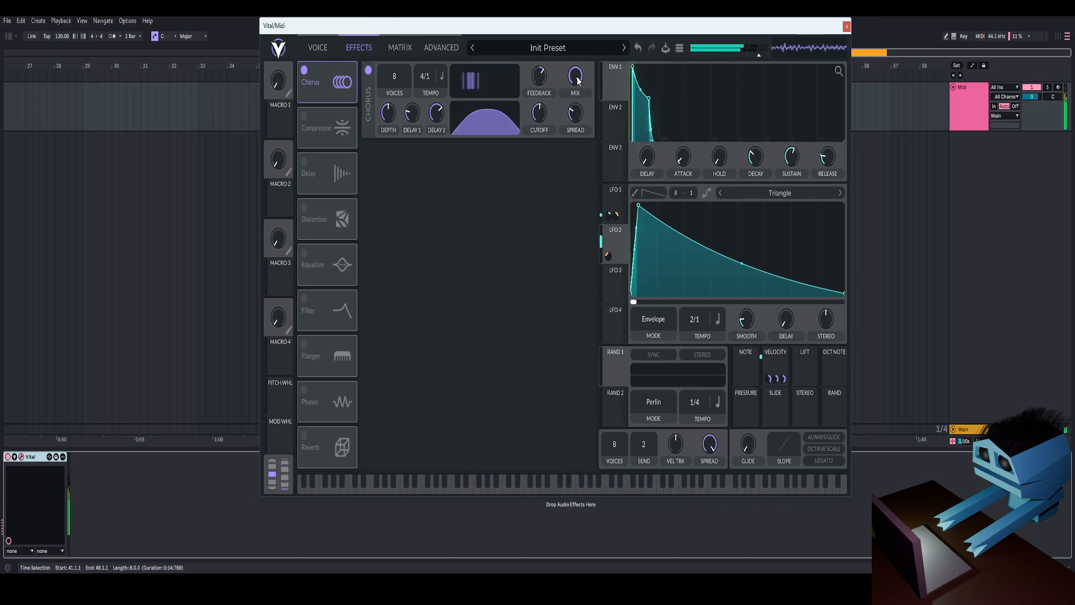
drag(575, 124, 546, 114)
drag(580, 76, 574, 122)
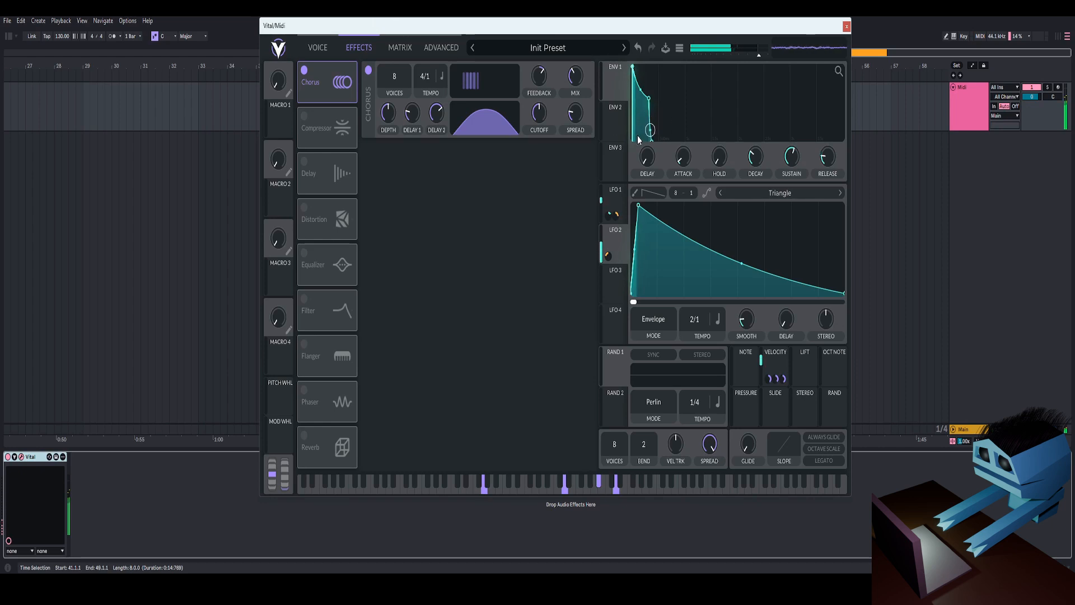
Show LFO 1, enable the Delay effect and move it directly after the Chorus in the effects chain
click(616, 196)
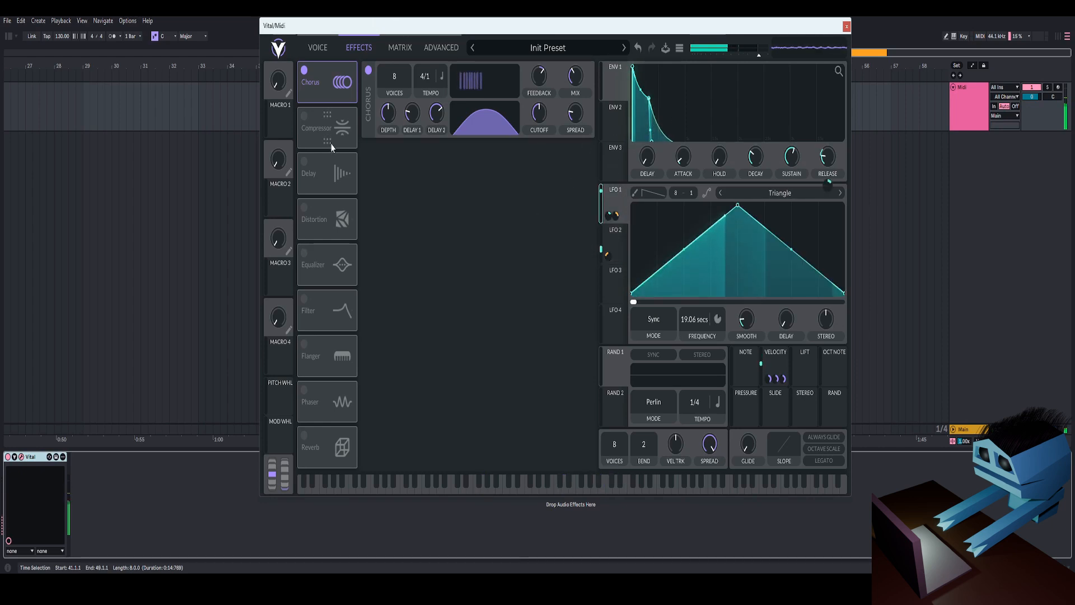
click(304, 162)
drag(327, 172, 330, 128)
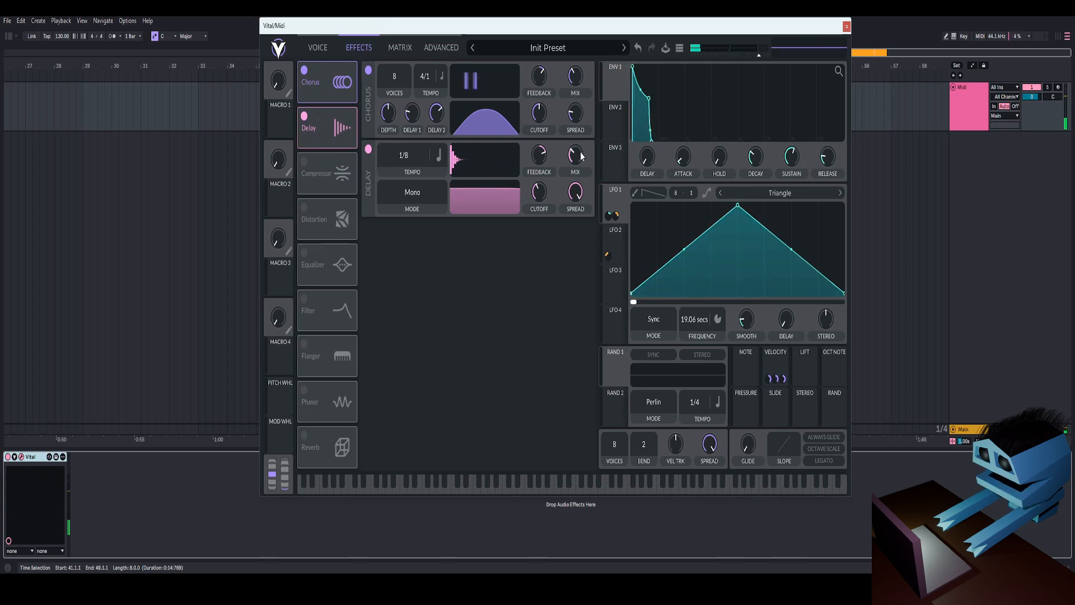
Set the Delay's mix to about 56%, assign LFO 1 to modulate it, and play the sound
click(319, 47)
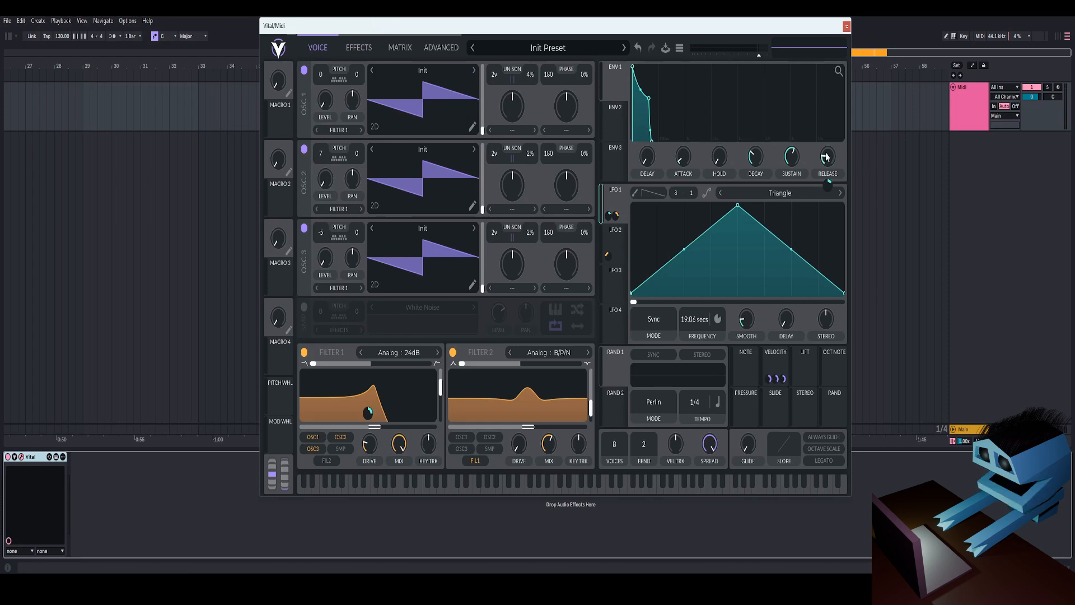
click(361, 50)
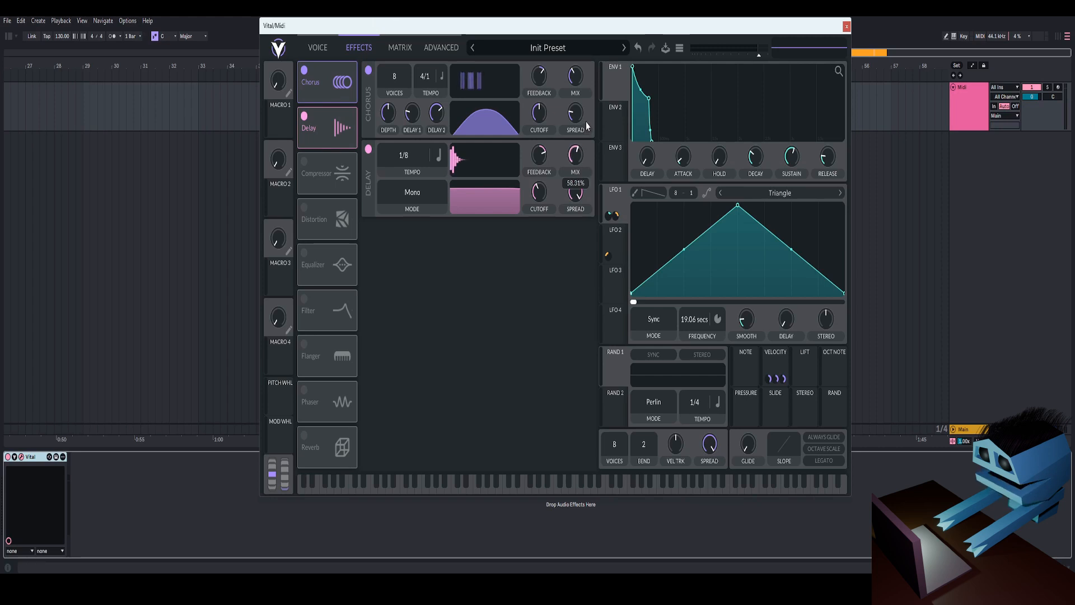
drag(616, 215, 576, 192)
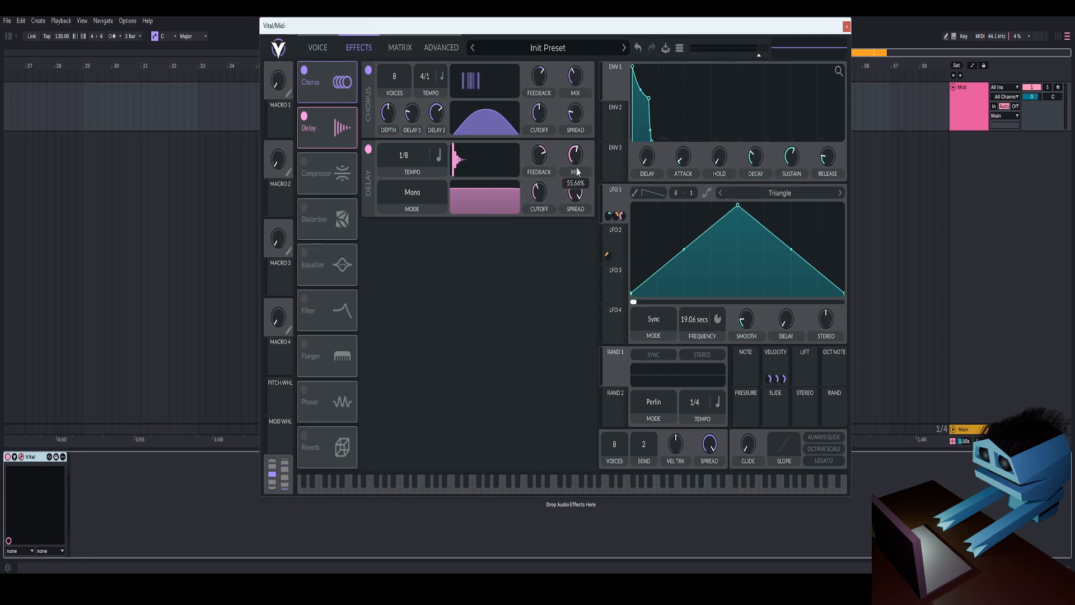
key(space)
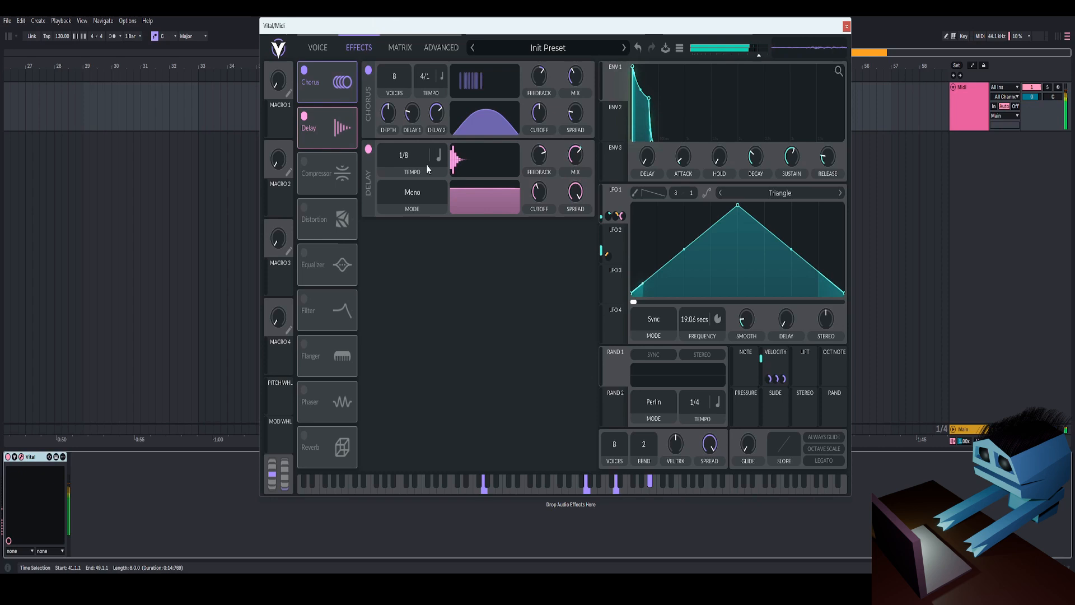
Switch the Delay to Ping Pong mode and adjust LFO 1's modulation amount on its mix
click(413, 213)
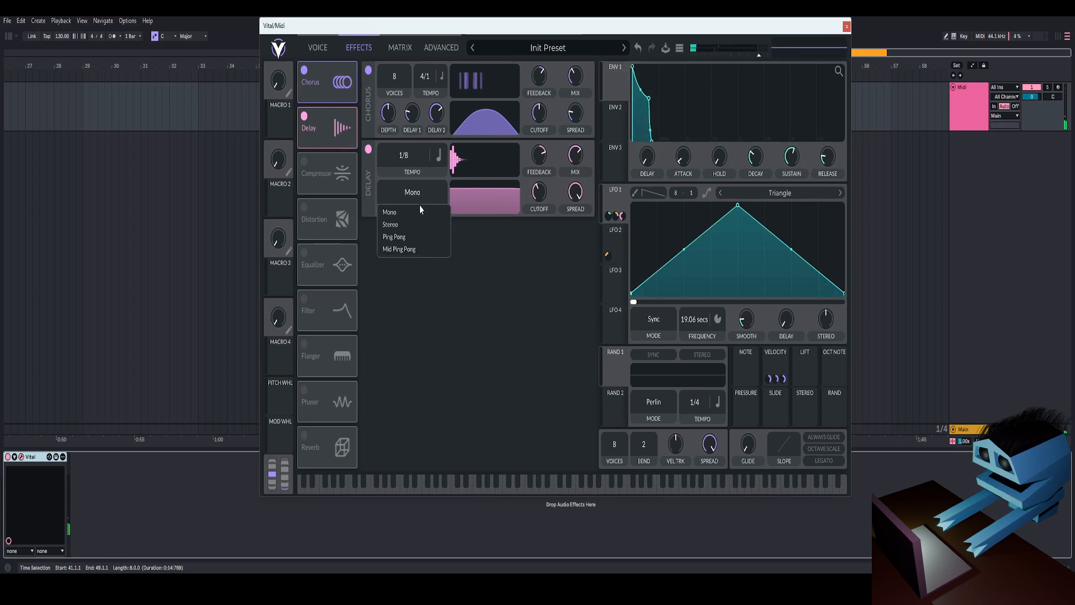
click(409, 237)
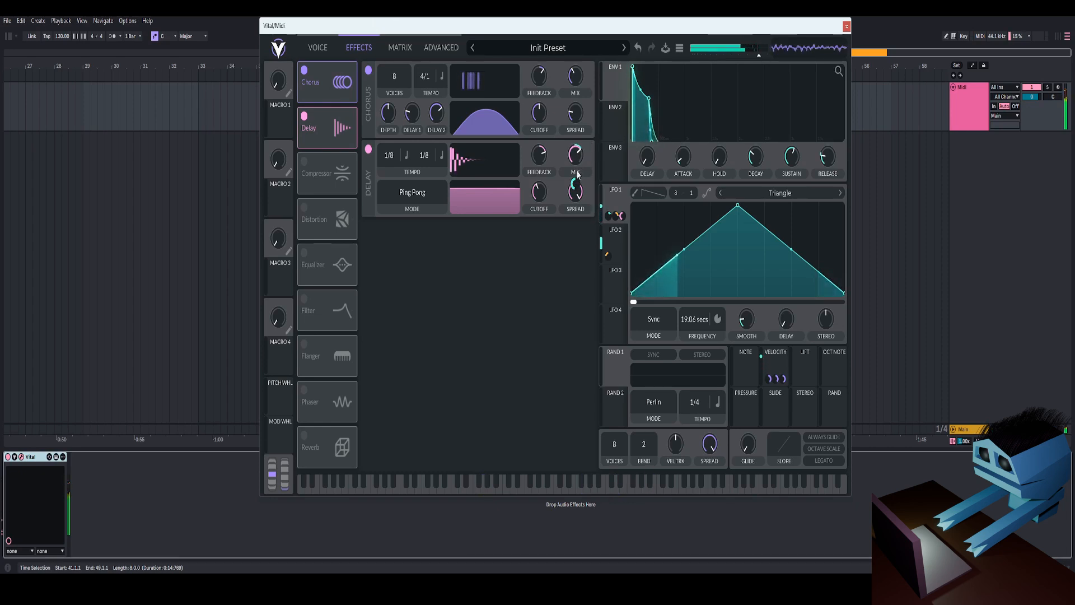
mouse_move(575, 186)
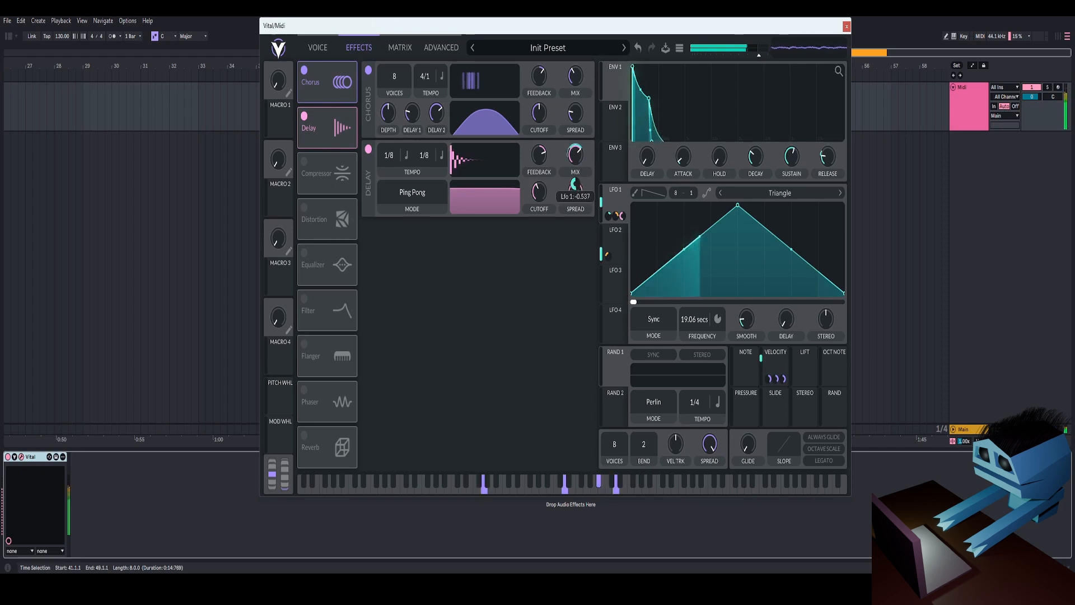
drag(575, 185, 575, 190)
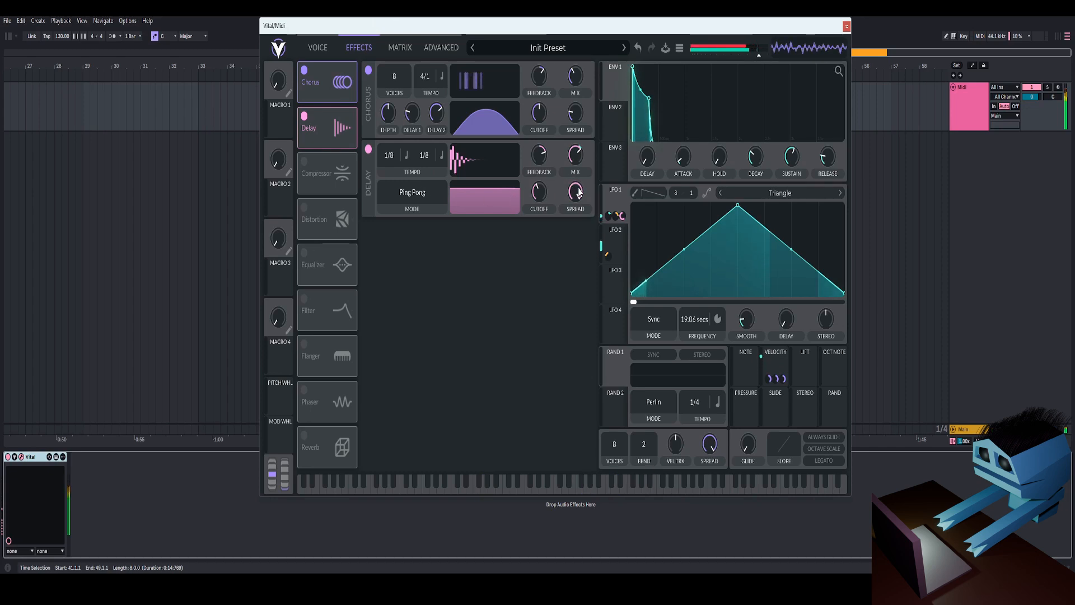
Narrow the Delay's filter spread, raise its cutoff slightly, and set its mix to about 55%
mouse_move(546, 193)
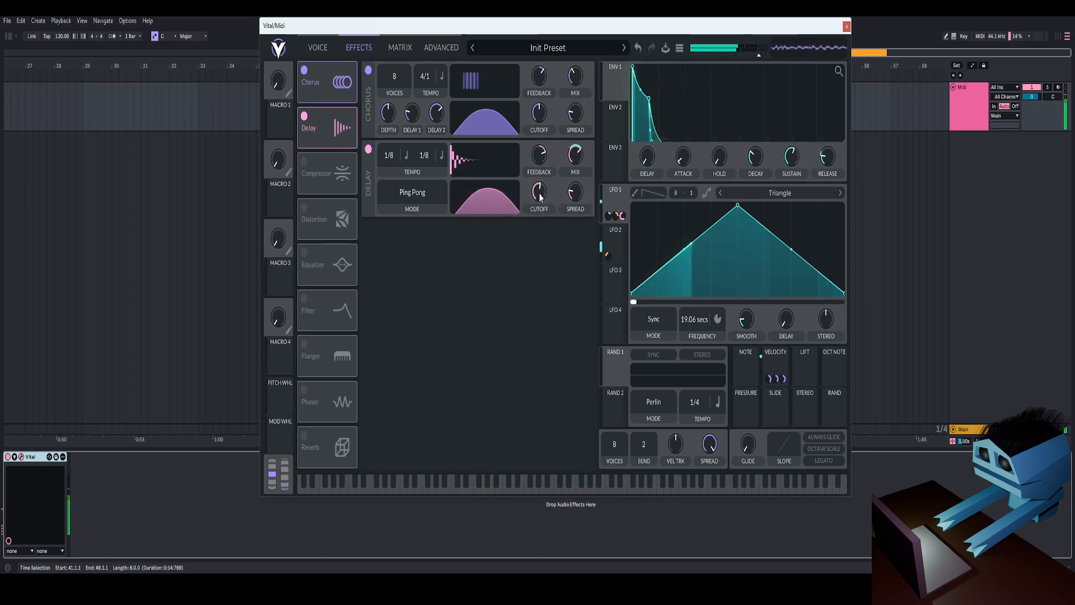
mouse_move(577, 211)
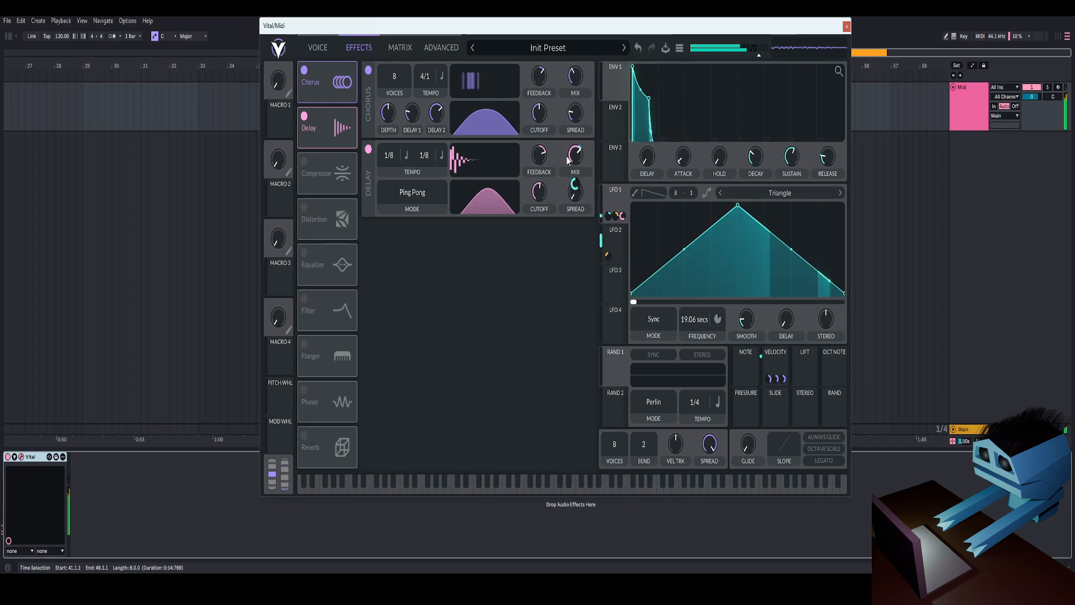
mouse_move(576, 159)
drag(577, 166, 577, 170)
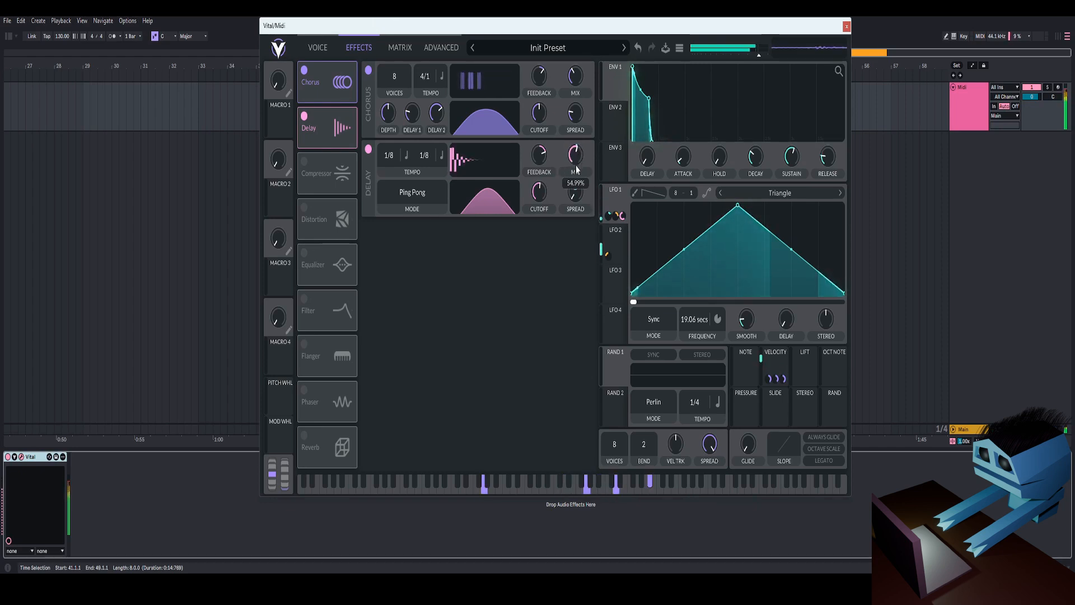
mouse_move(577, 185)
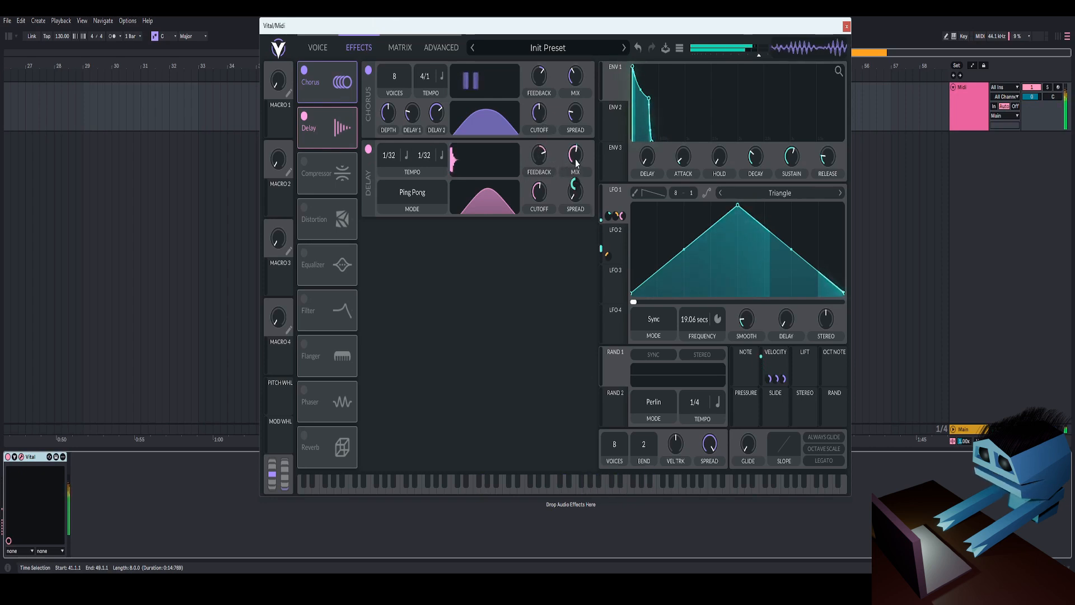
Return both Delay tempos from the 1/32 trial to 1/8 and fine-tune the mix and its LFO 1 modulation
scroll(576, 172, down, 1)
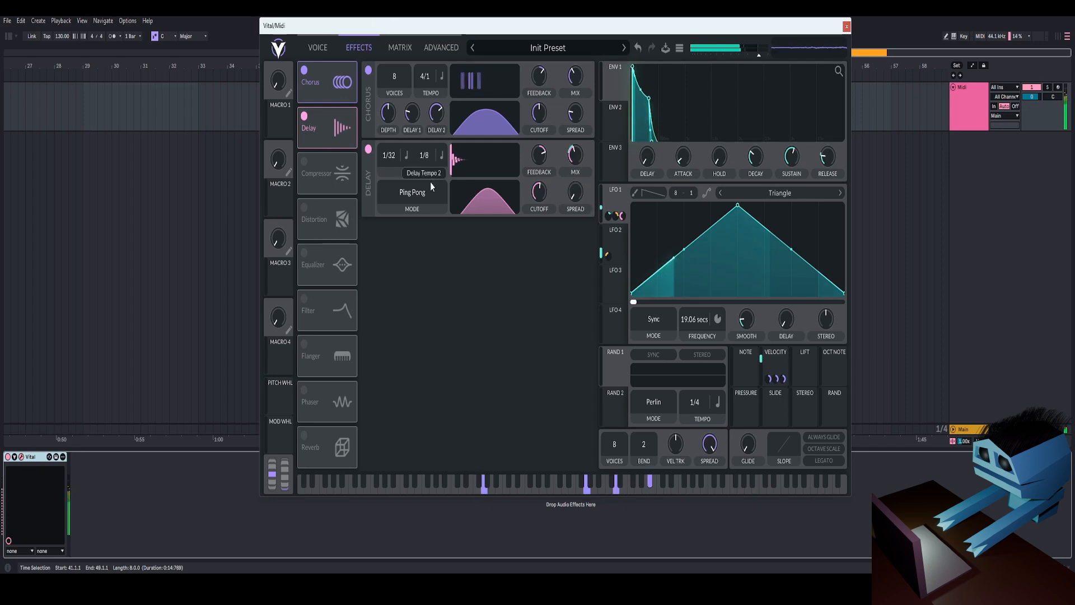
scroll(400, 172, up, 1)
drag(576, 167, 575, 155)
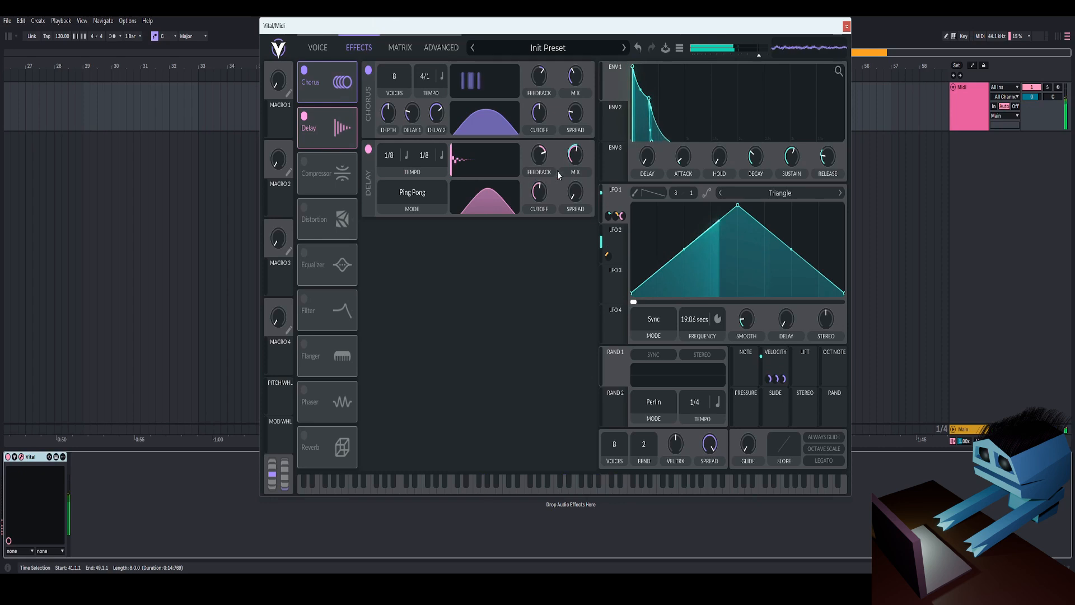
drag(575, 184, 575, 182)
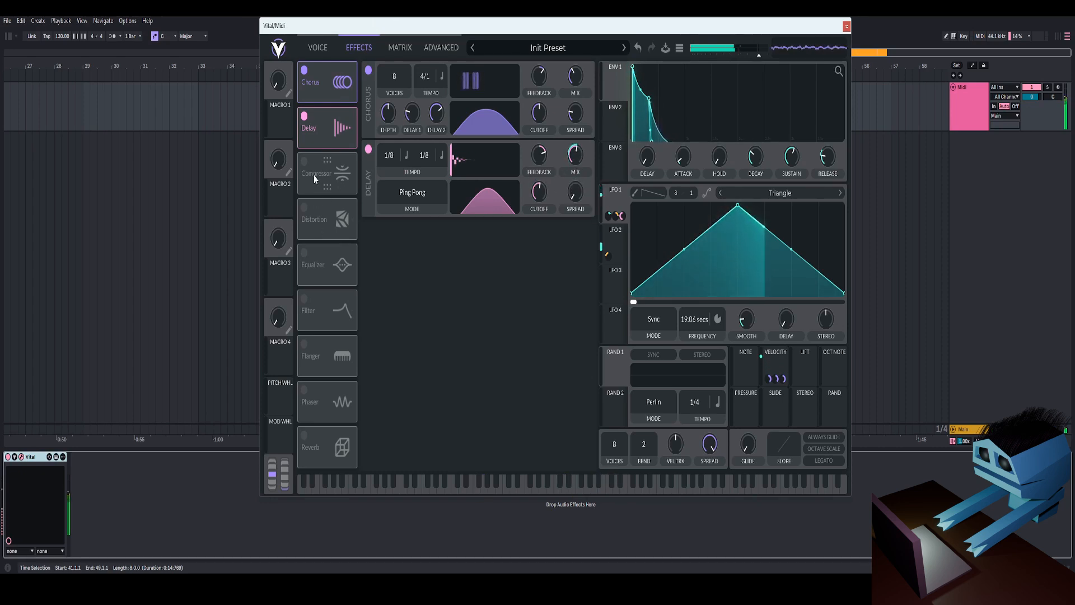
Enable Soft Clip Distortion at the start of the effects chain, raising its drive and lowering its mix
drag(332, 224, 330, 93)
click(306, 81)
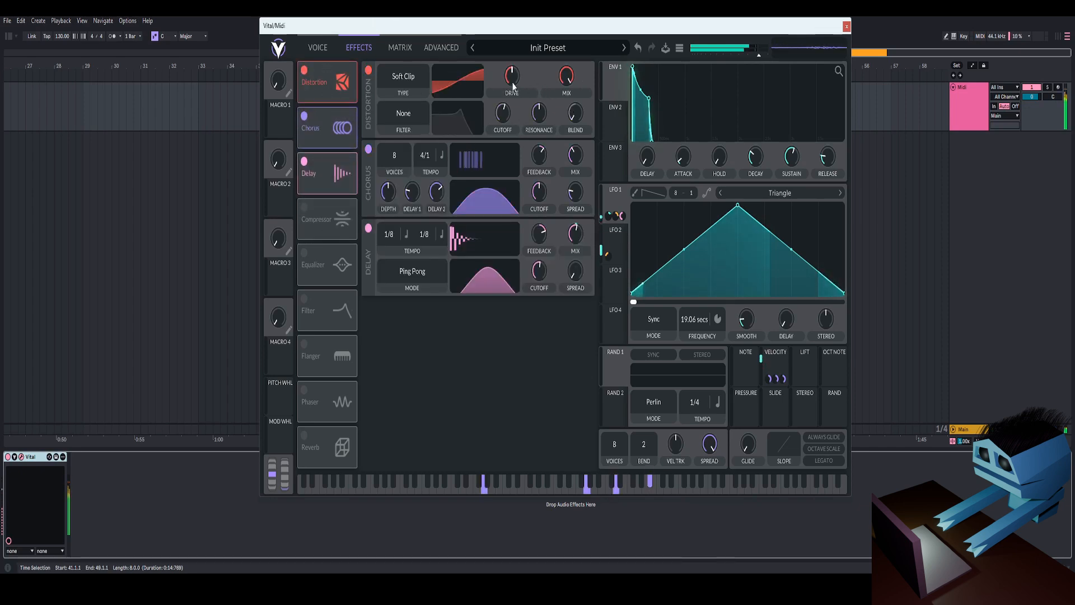
drag(516, 87, 516, 79)
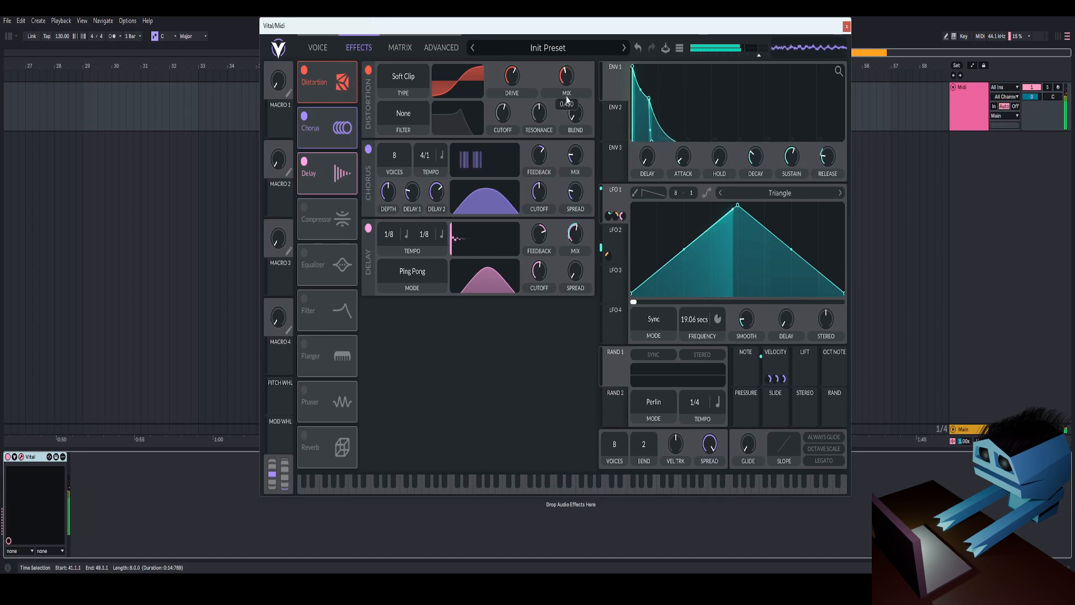
Enable the Reverb effect, move it directly after the Delay, and raise its mix slightly
click(304, 436)
drag(331, 448, 351, 231)
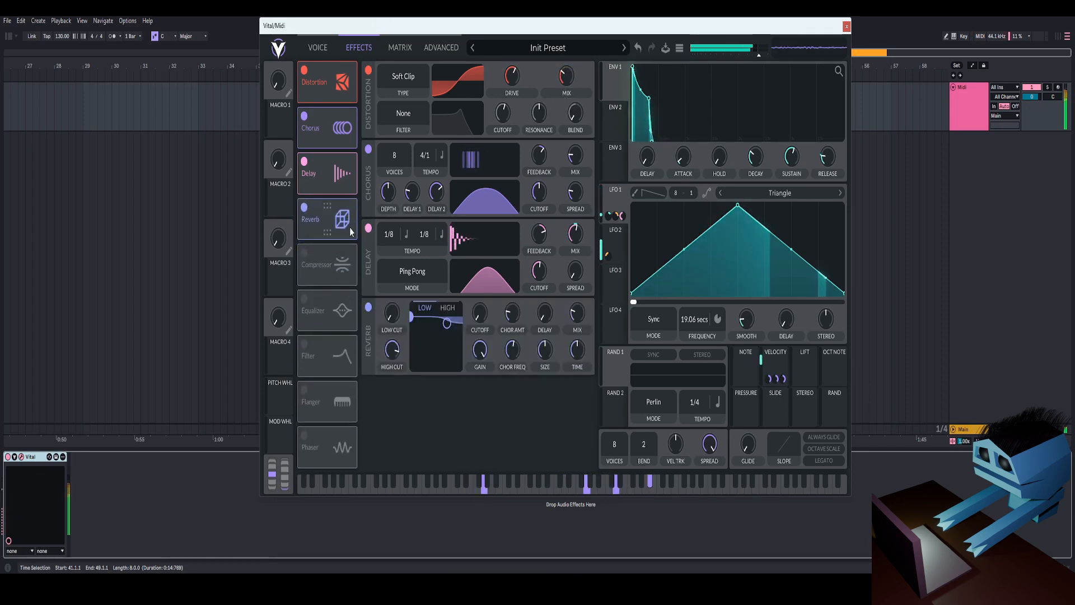
drag(578, 317, 583, 308)
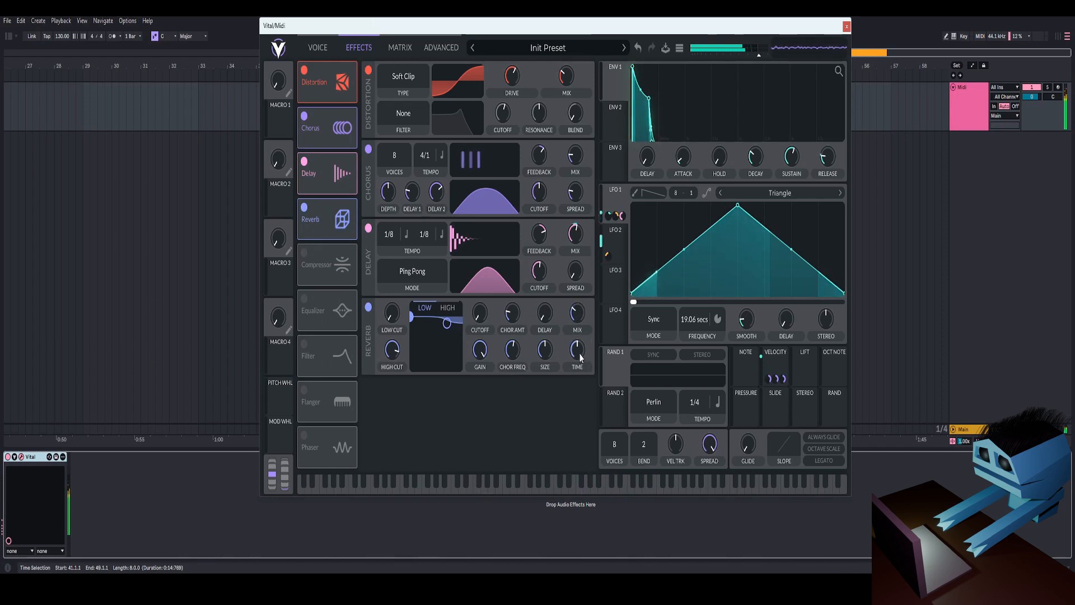
Increase the Reverb's size, set its mix to about 26%, and lower the master output volume slightly
drag(578, 317, 578, 319)
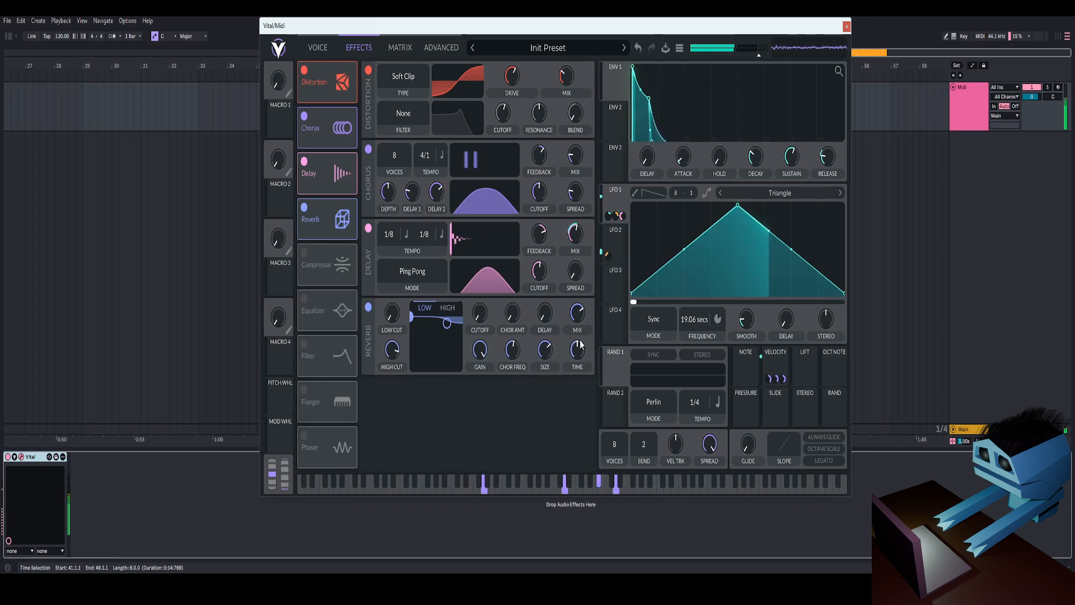
mouse_move(581, 343)
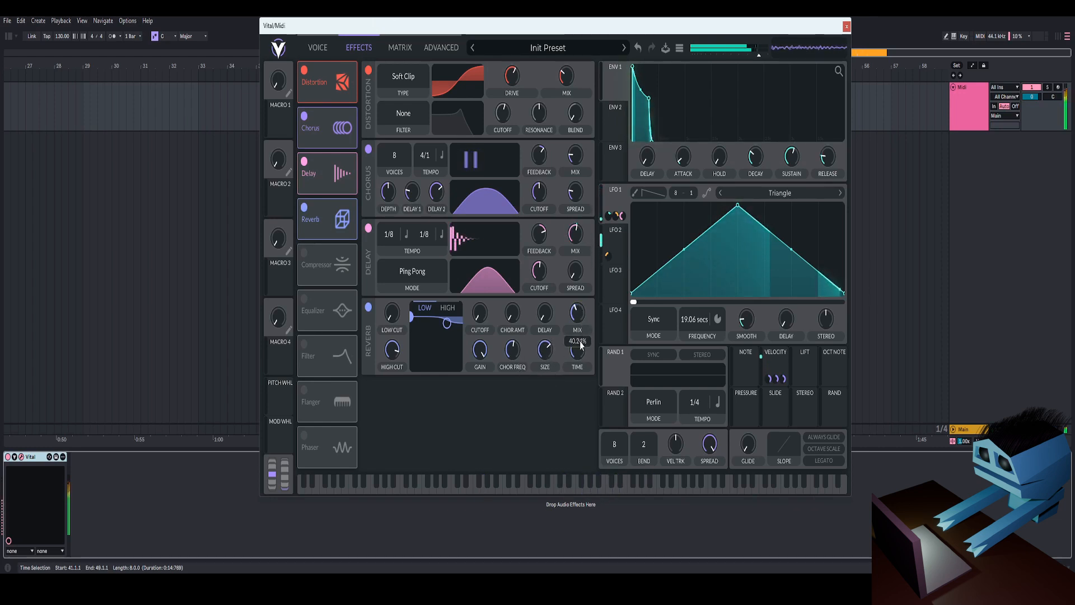
drag(581, 345, 577, 352)
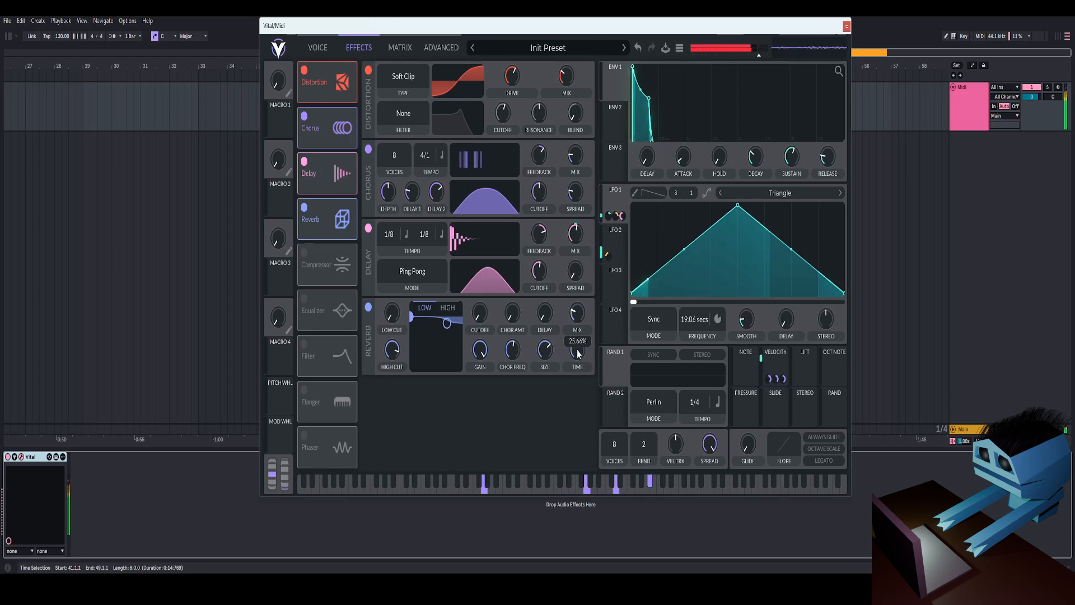
drag(758, 56, 753, 59)
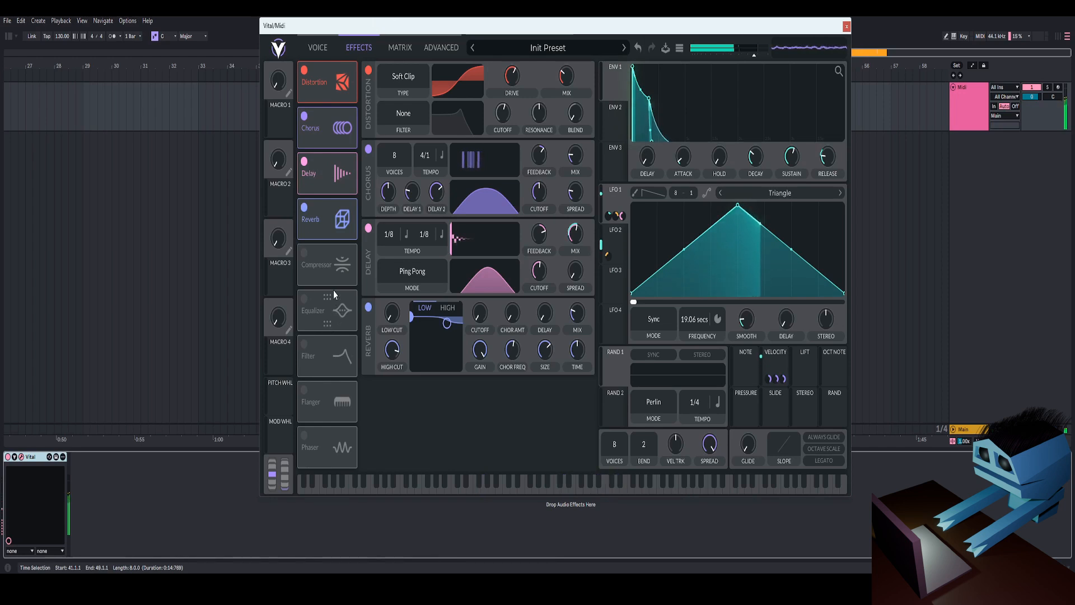
Enable the Compressor, set its release to about 12%, and bring its mix down to 0
click(303, 254)
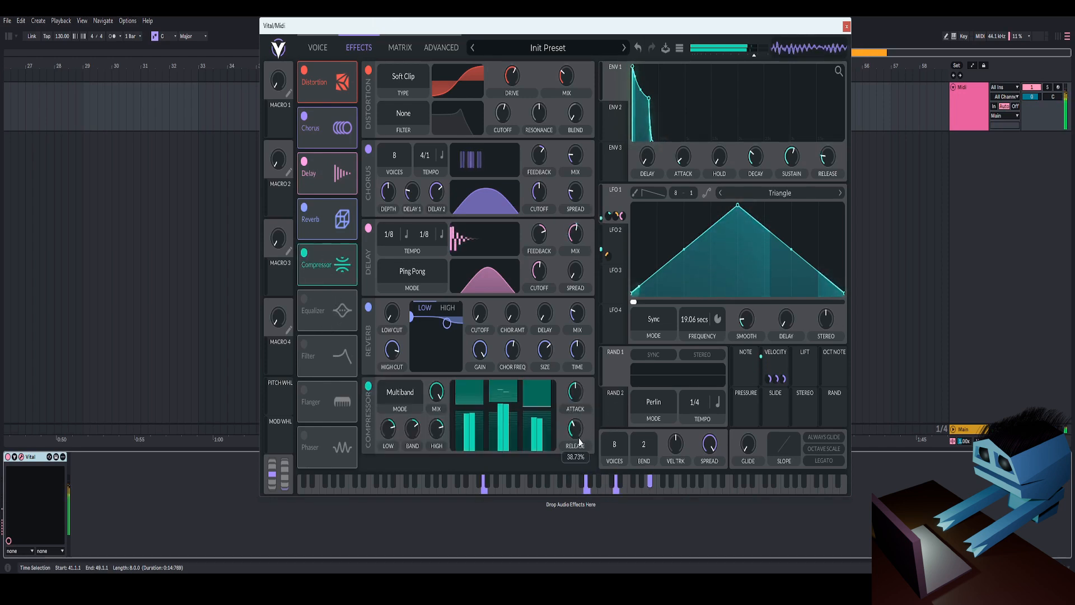
drag(580, 442, 577, 459)
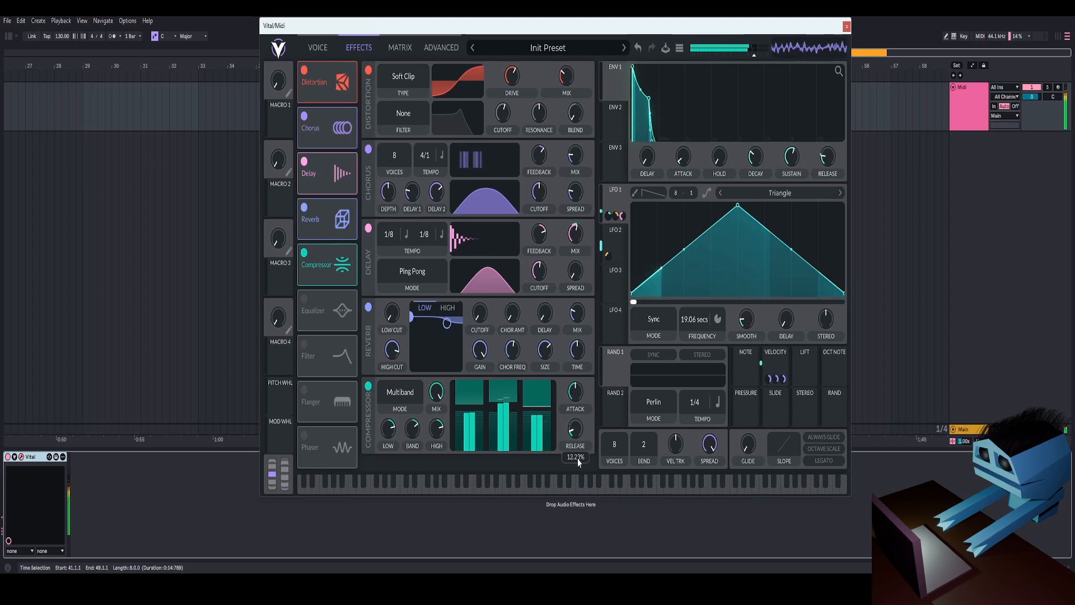
drag(436, 393, 438, 423)
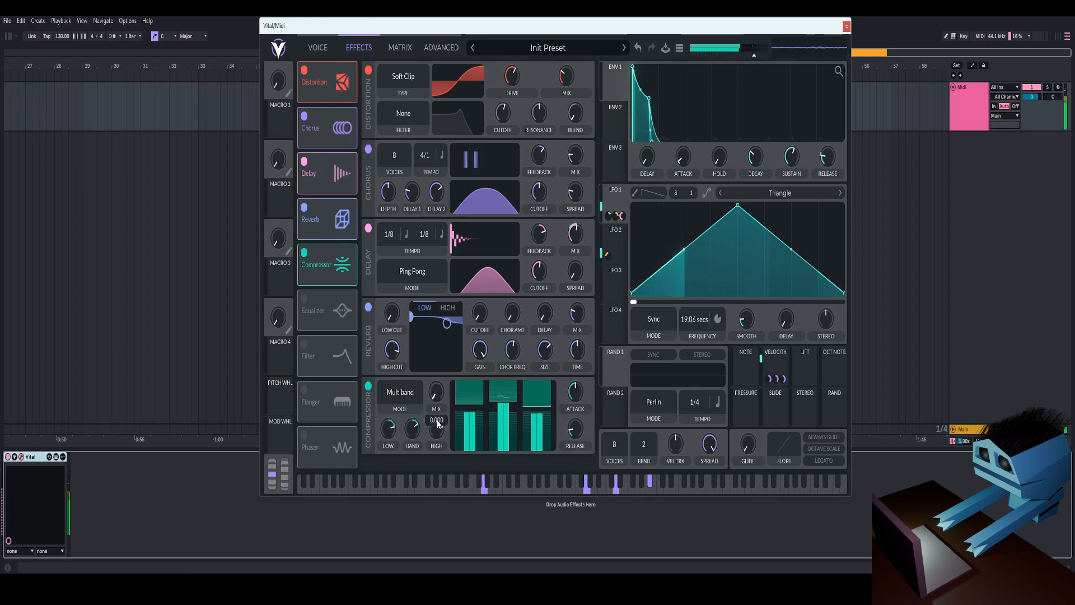
Switch the Compressor to Single Band mode and raise its mix slightly
click(402, 398)
click(403, 396)
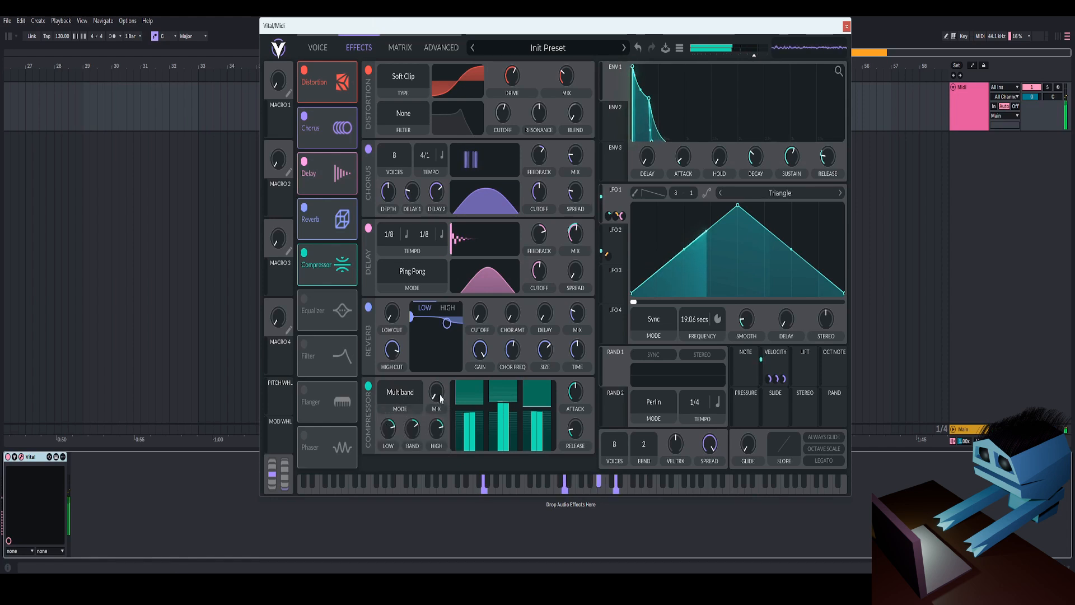
click(402, 396)
click(408, 448)
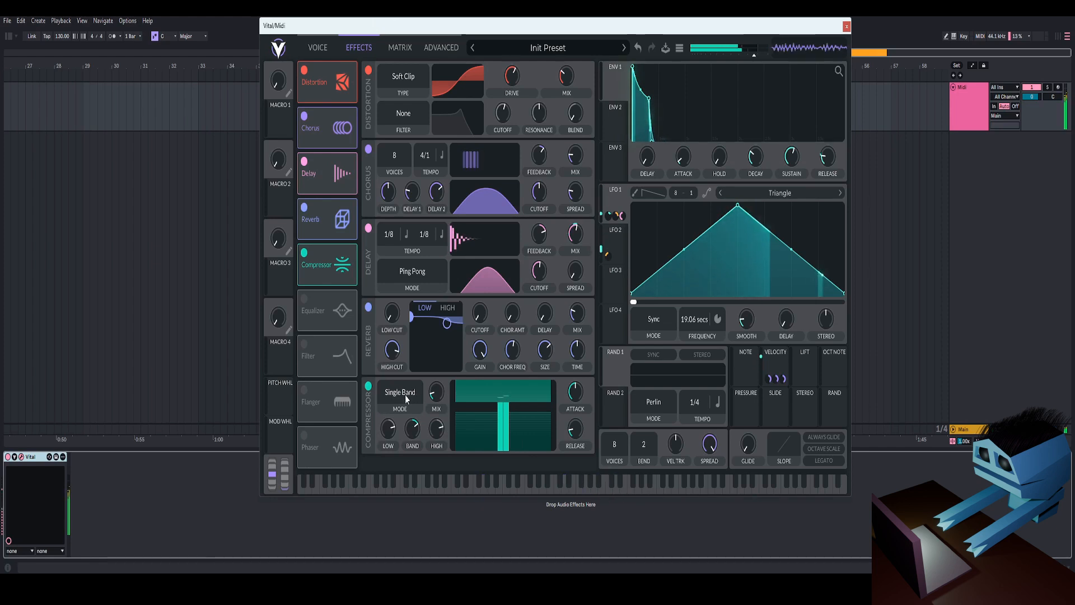
Switch the Compressor back to Multiband mode and fine-tune its mix
click(406, 395)
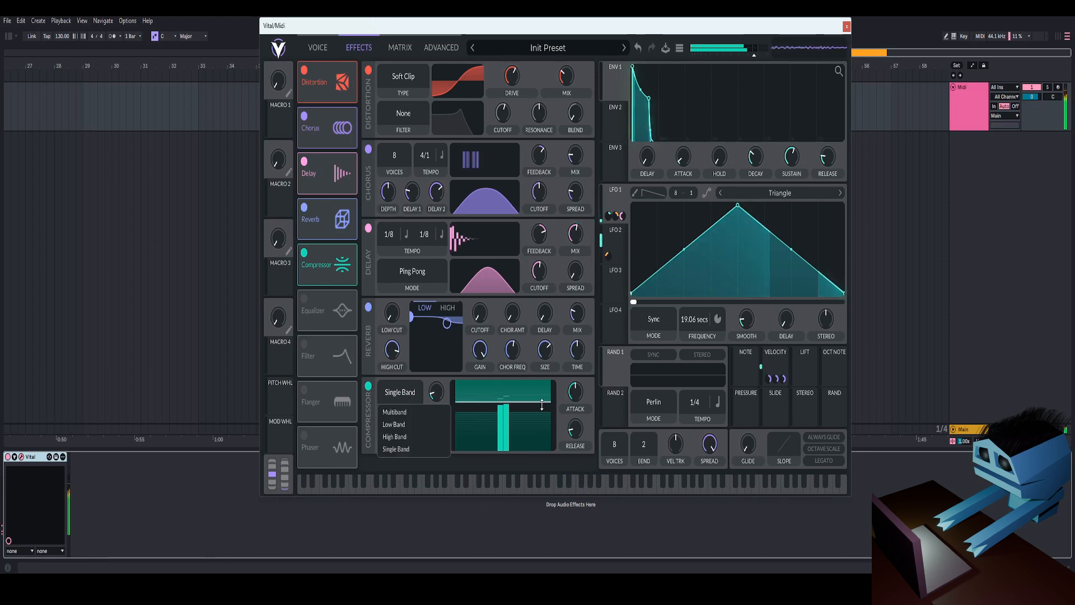
click(418, 393)
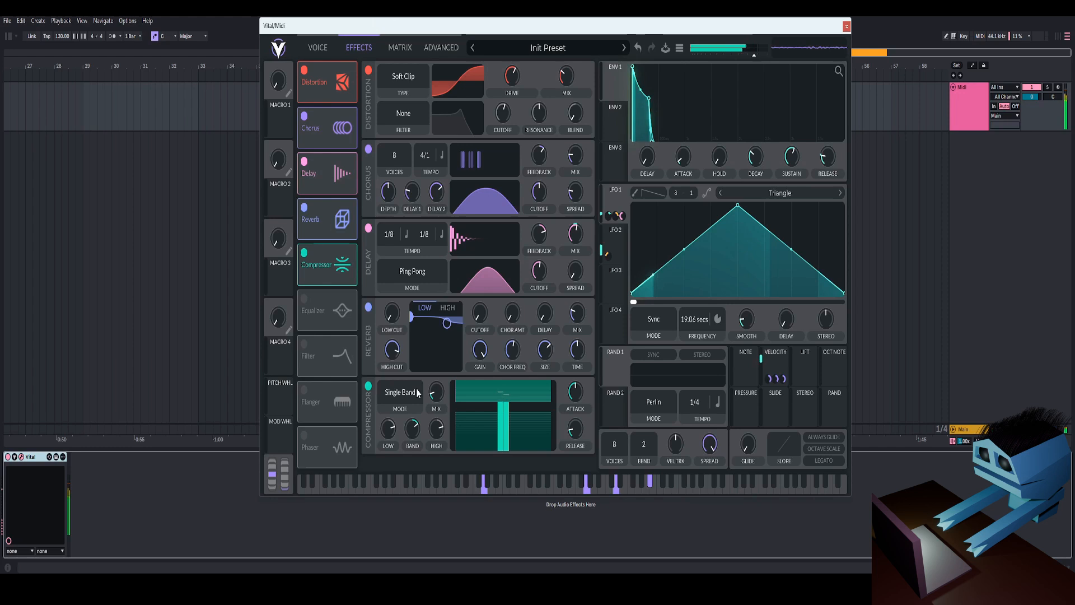
drag(496, 400, 499, 393)
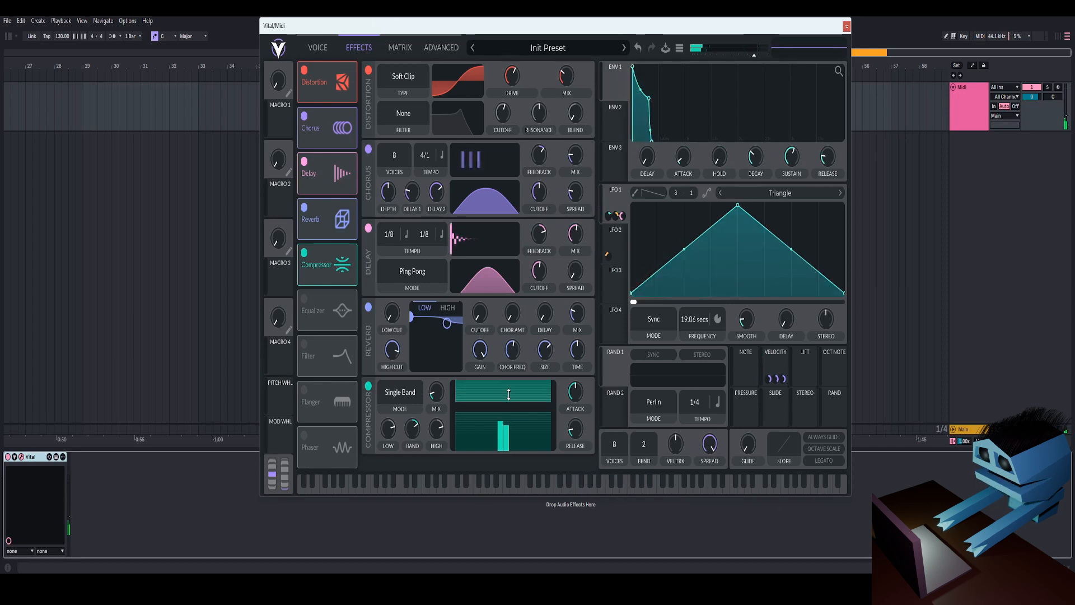
mouse_move(508, 392)
mouse_down()
mouse_move(510, 380)
mouse_move(505, 397)
mouse_up()
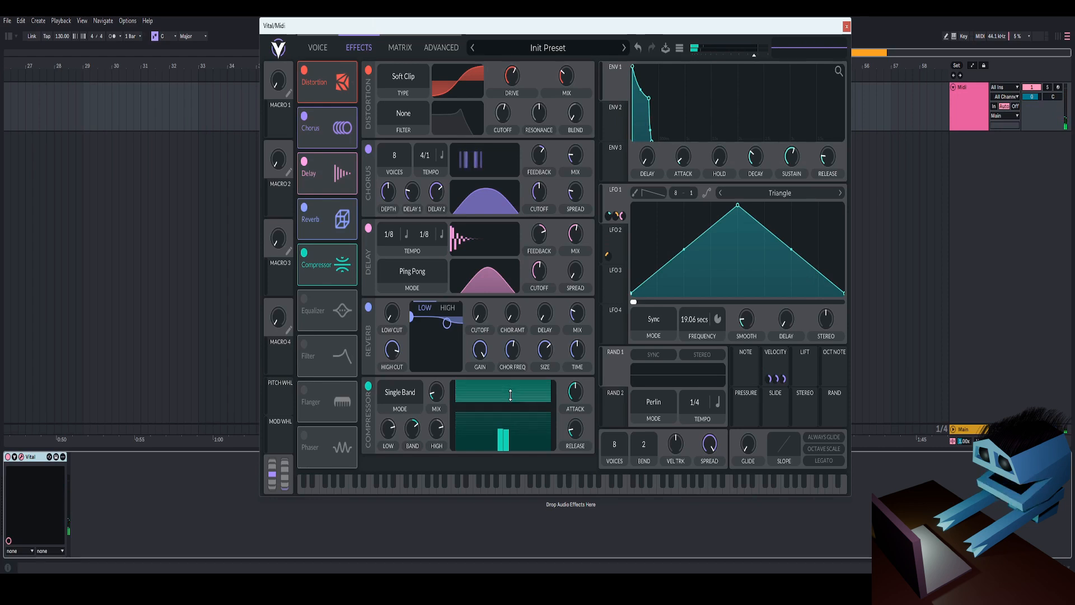
click(414, 398)
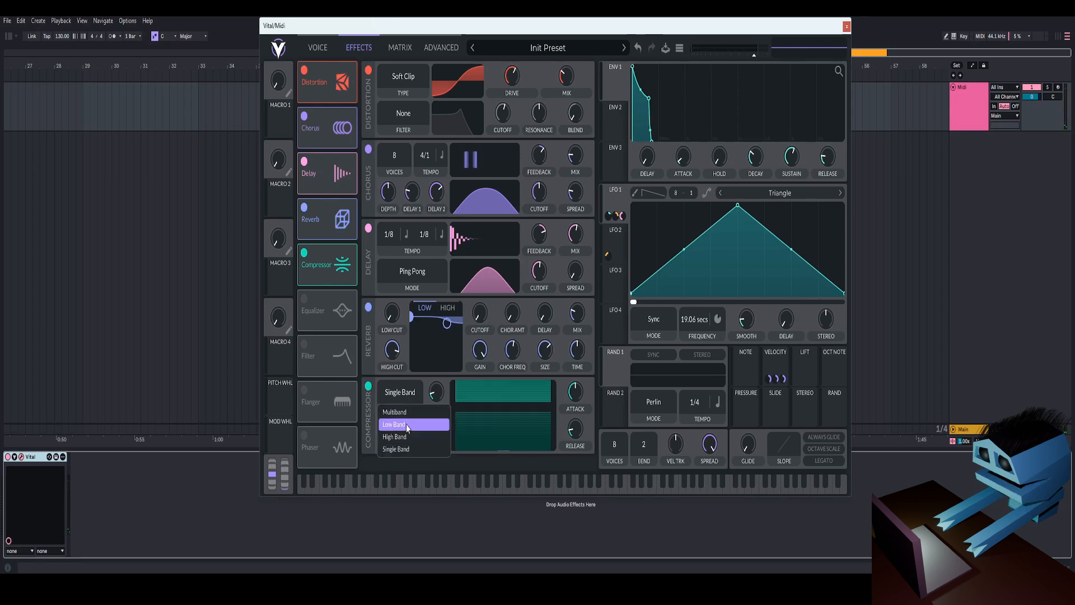
click(409, 413)
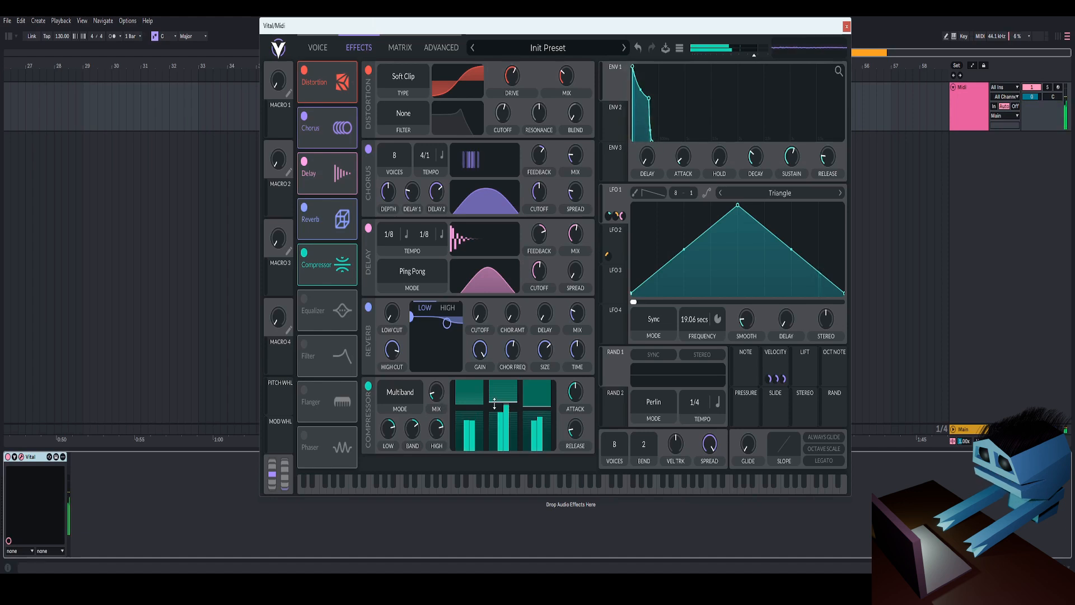
drag(436, 393, 453, 350)
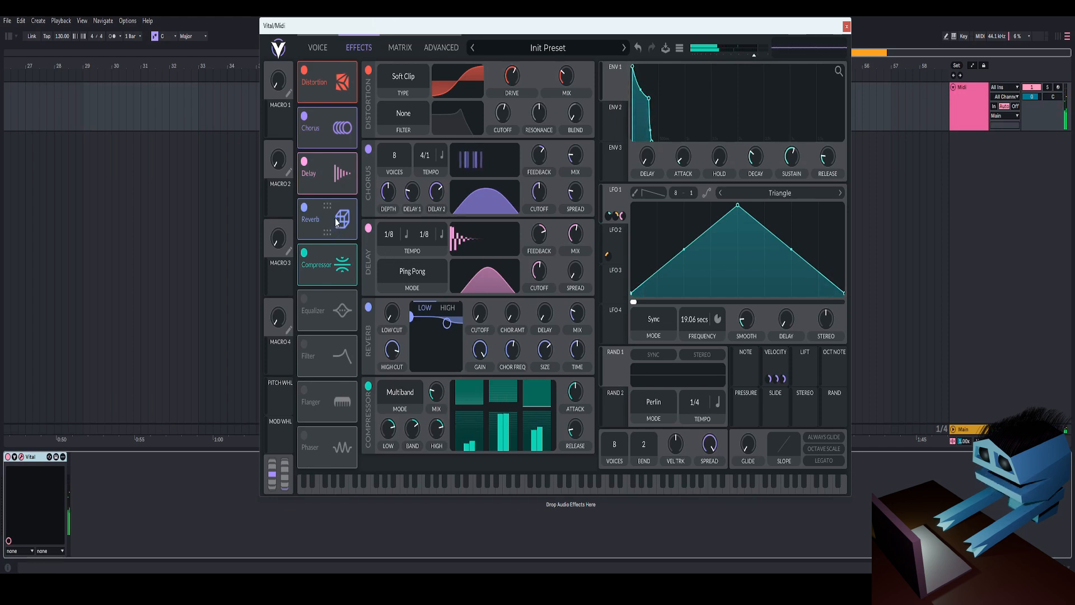
Lower the Reverb's mix to about 19% and cut the low frequencies strongly in its built-in EQ
mouse_move(335, 217)
mouse_down()
mouse_move(333, 260)
mouse_move(335, 212)
mouse_up()
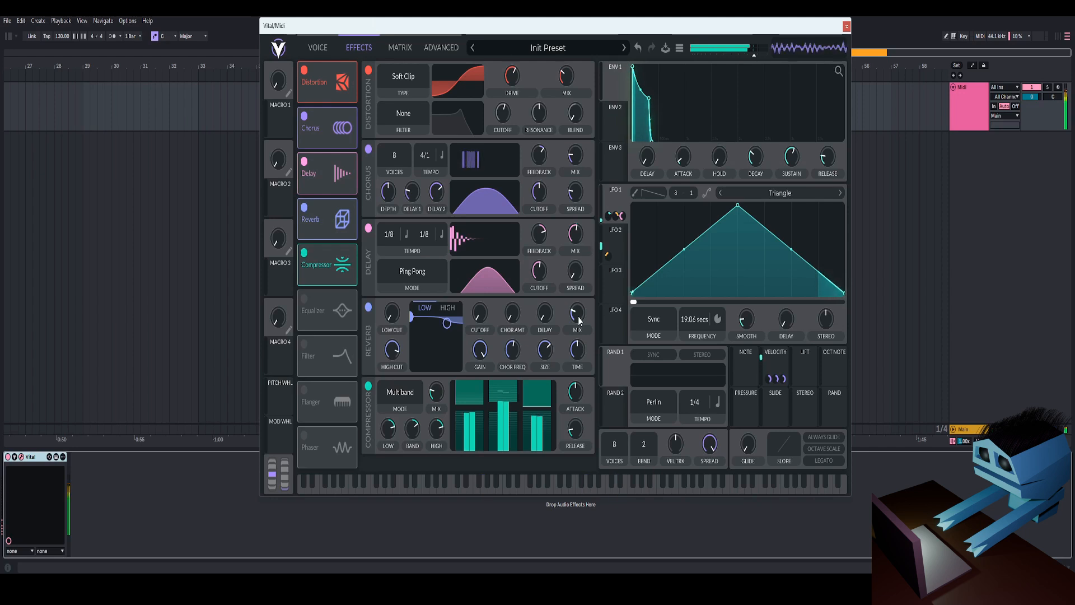
drag(579, 319, 581, 329)
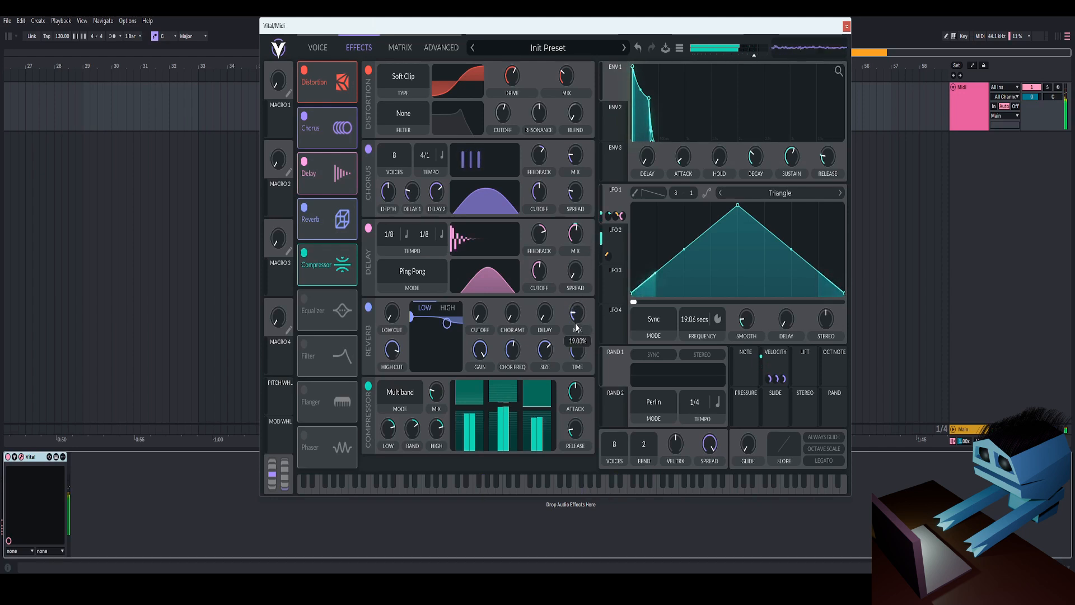
drag(413, 317, 418, 364)
drag(447, 326, 449, 323)
drag(418, 362, 416, 362)
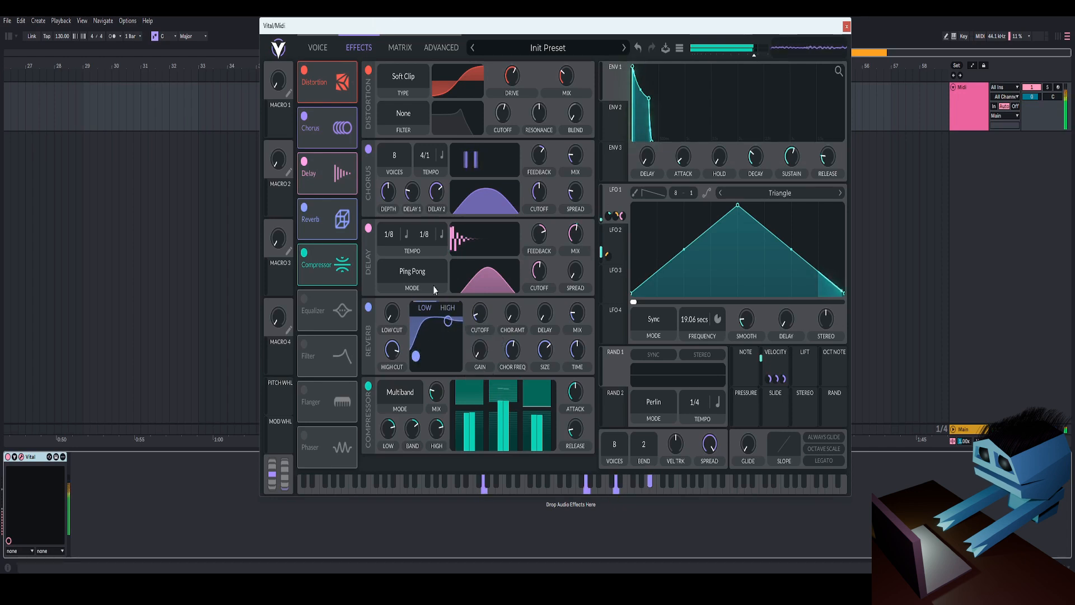
Audition the Phaser and the Flanger effects one after the other, switching each off again
click(319, 49)
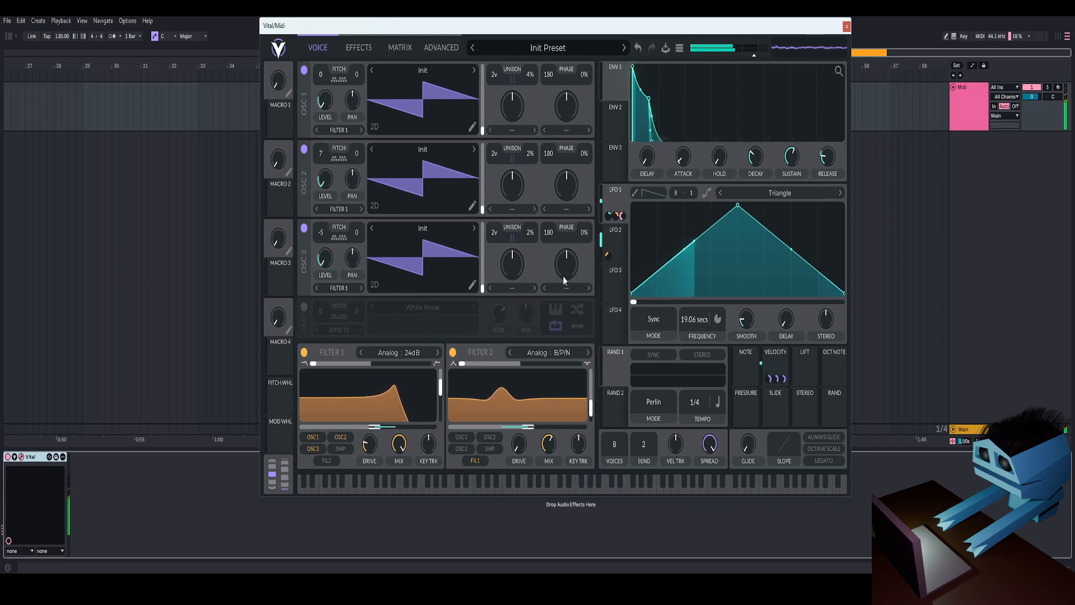
click(359, 47)
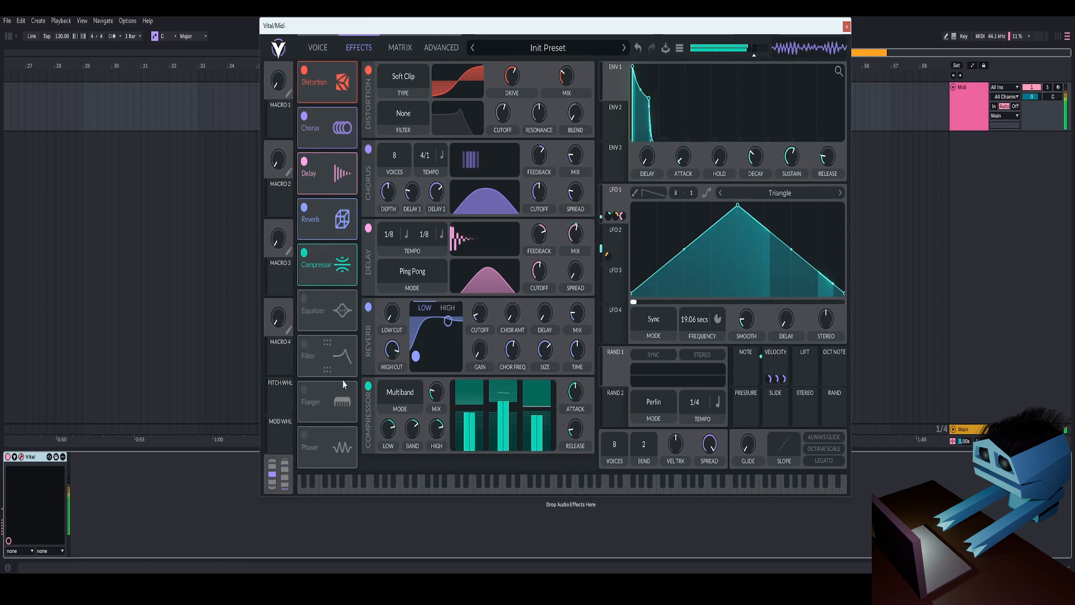
click(305, 436)
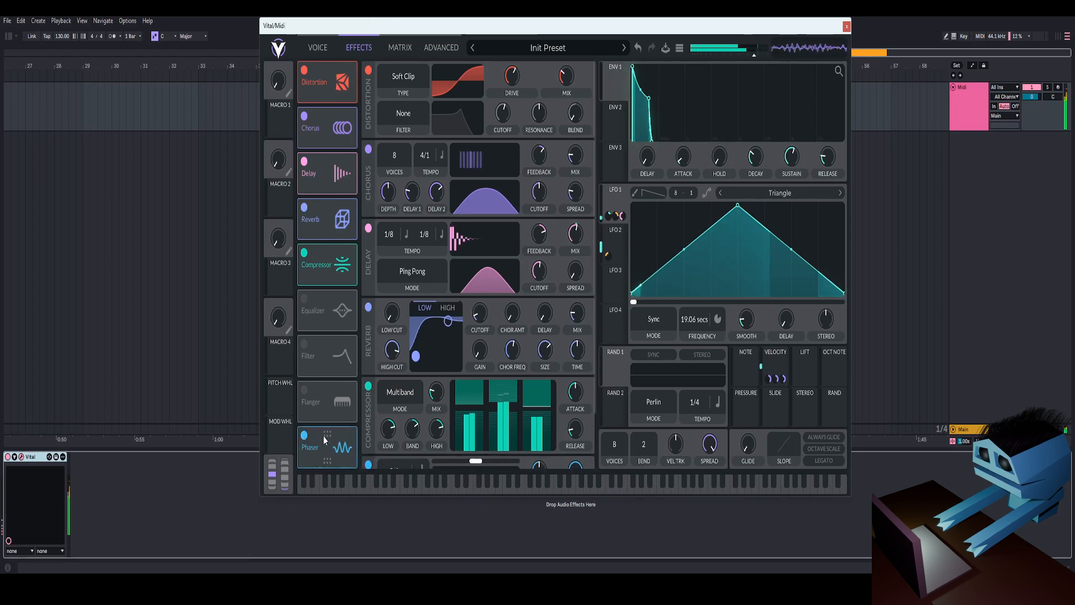
click(305, 436)
click(304, 389)
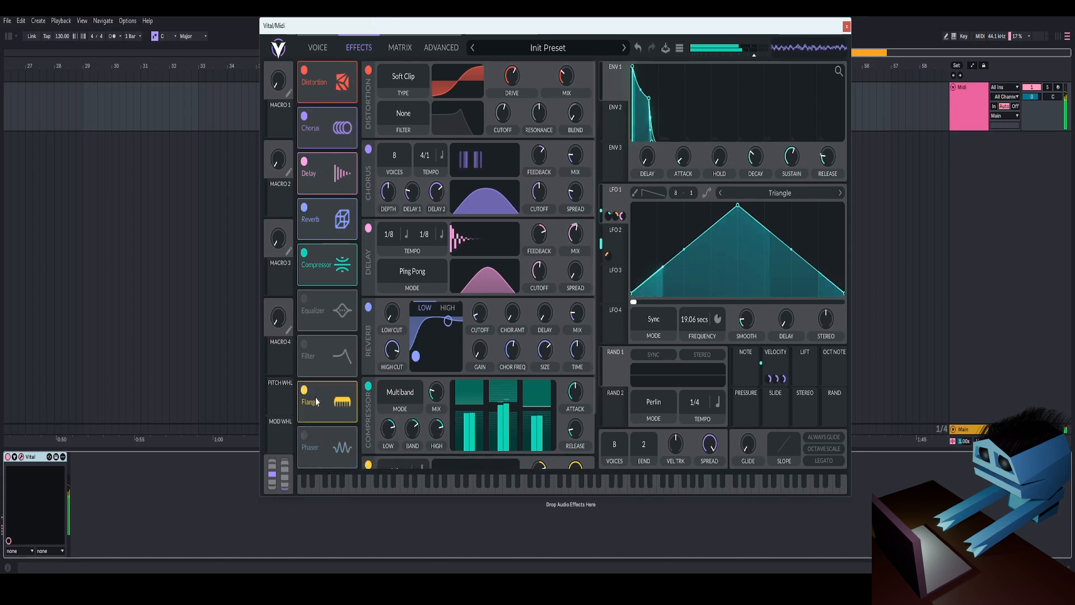
click(304, 390)
Enable the Equalizer and make its low band a low cut with the cutoff at about 37.5 semitones
click(305, 298)
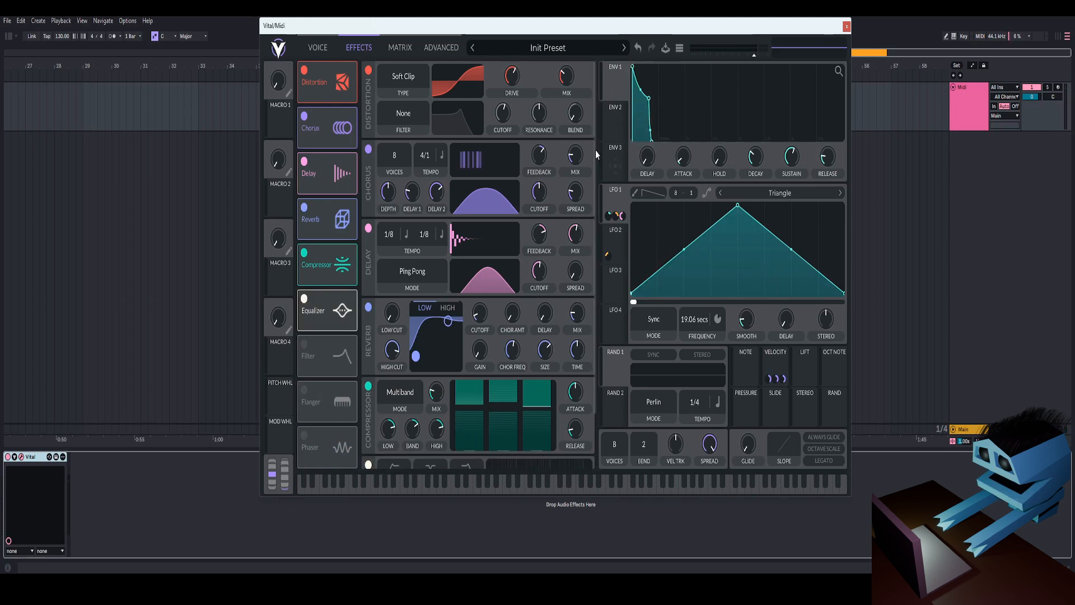
scroll(423, 434, down, 2)
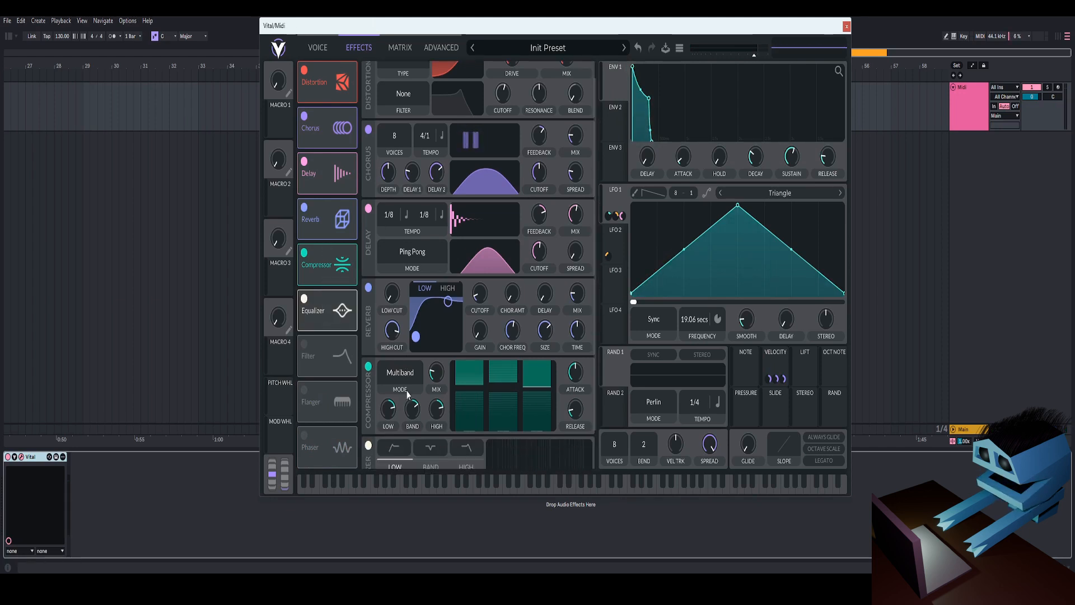
drag(512, 430, 514, 446)
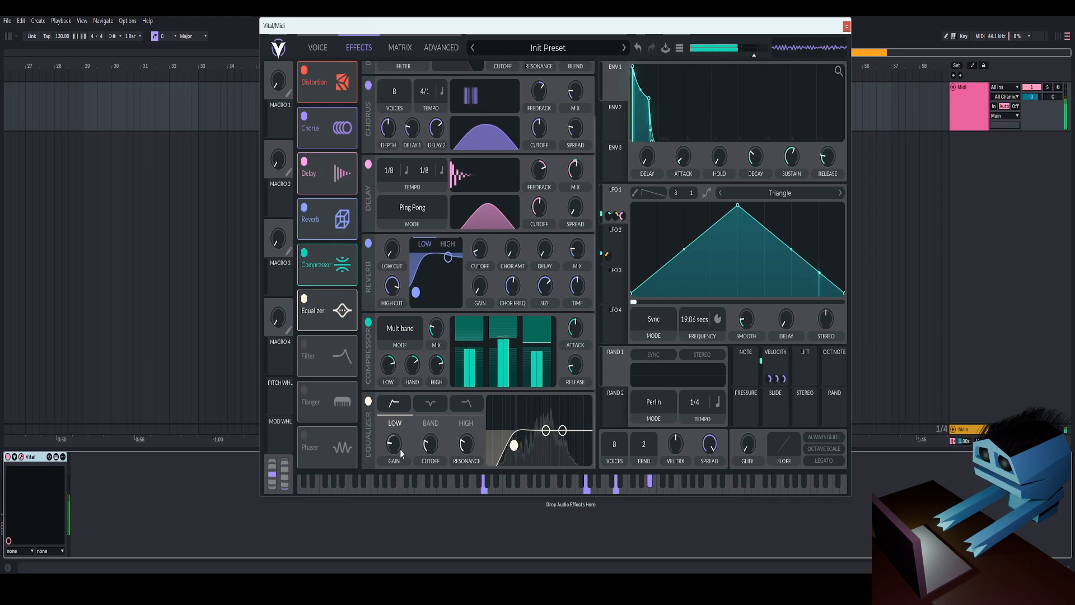
drag(435, 449, 432, 453)
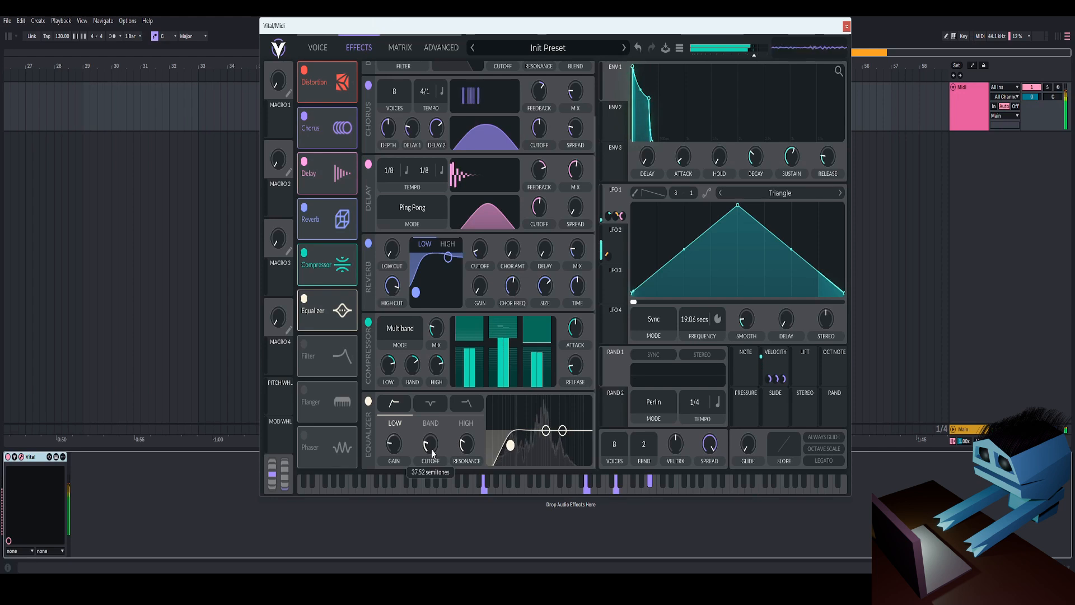
Bypass and re-enable Filter 1 and Filter 2 in turn to compare the sound
click(319, 48)
click(304, 352)
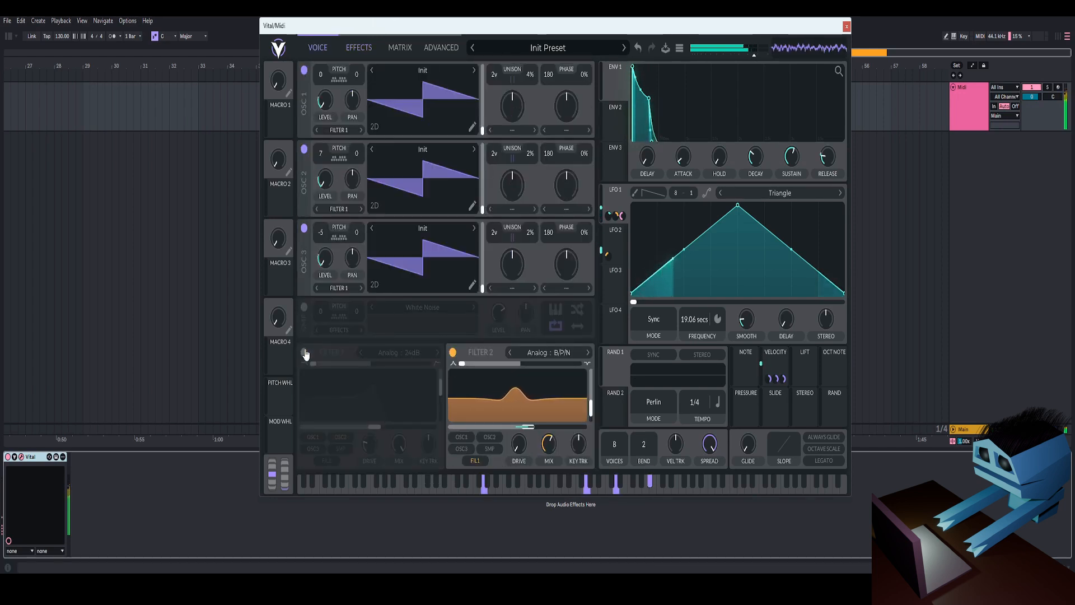
click(304, 352)
click(452, 353)
click(452, 352)
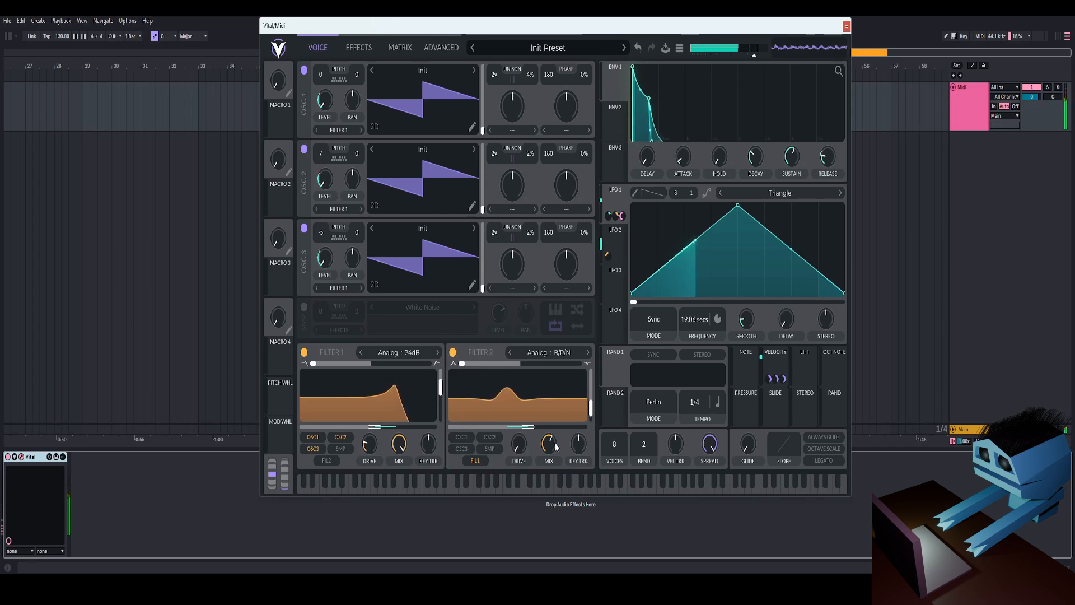
Assign LFO 1 to Filter 2's mix with a modulation amount of about -0.70
drag(517, 452, 567, 399)
drag(621, 213, 551, 488)
drag(550, 446, 551, 457)
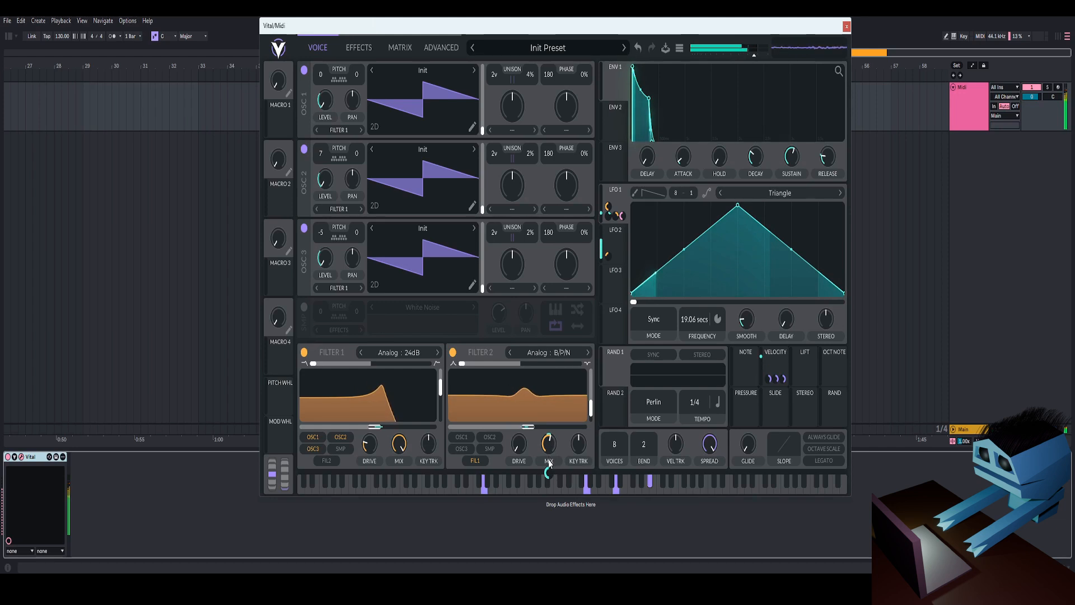
drag(549, 466, 549, 494)
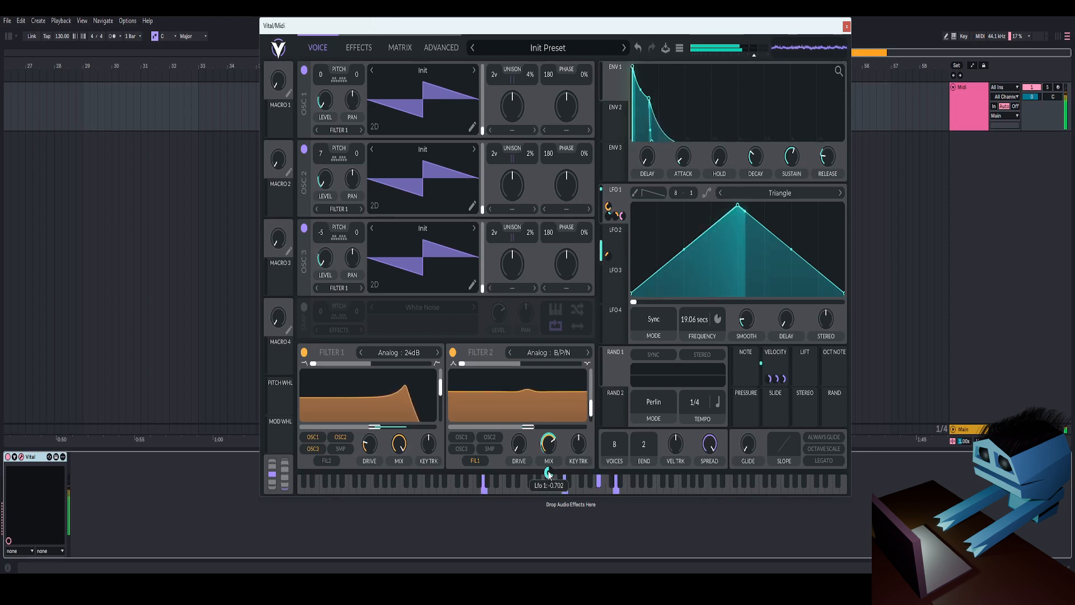
Lower the master output volume slightly and set Filter 2's resonance to about 19%
drag(752, 58, 753, 60)
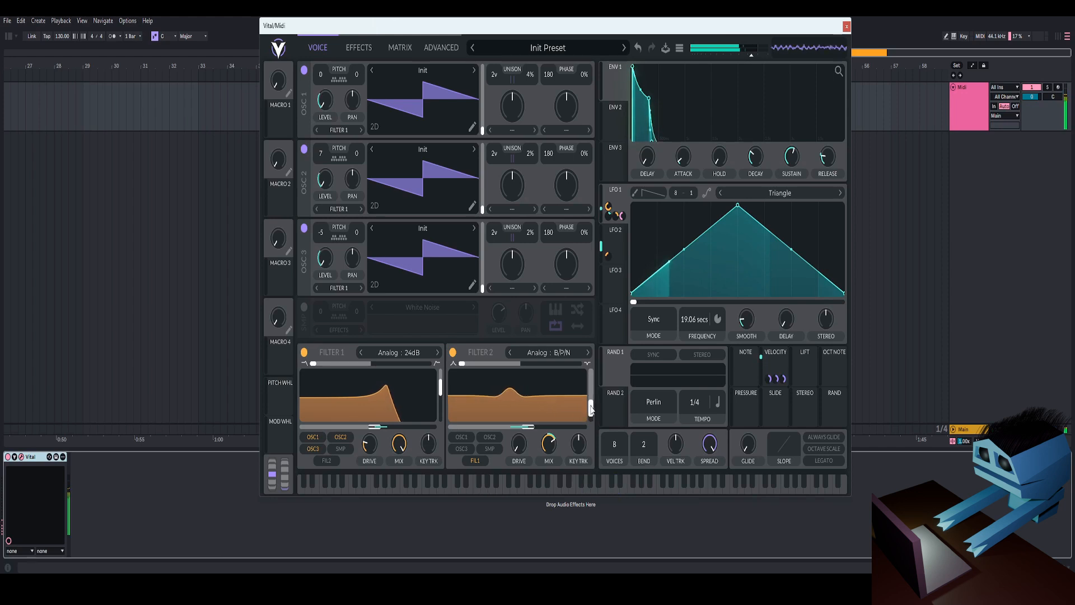
drag(591, 400, 591, 397)
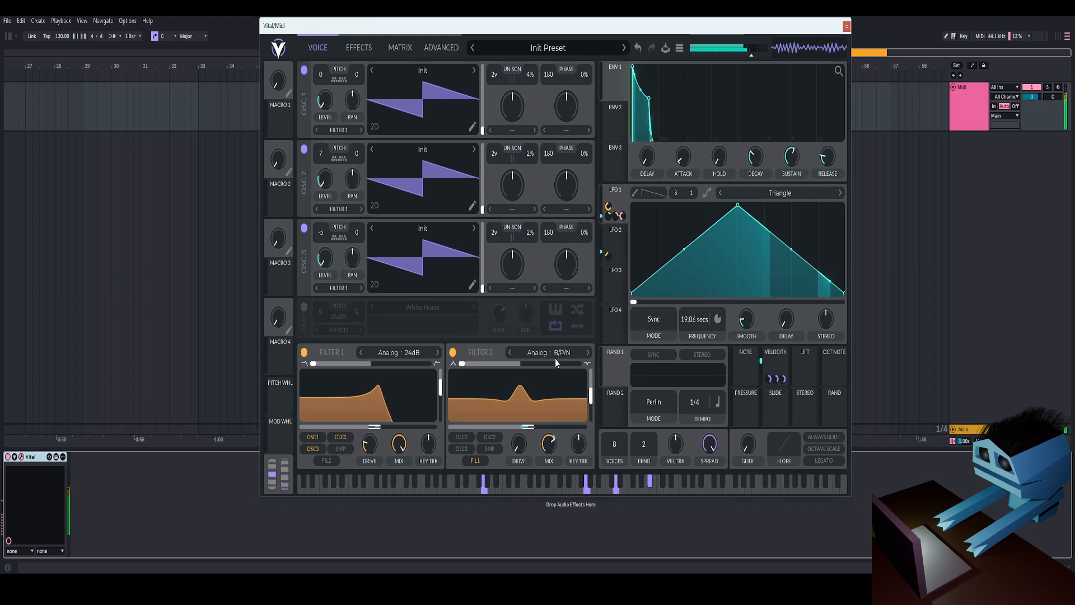
drag(591, 395, 591, 415)
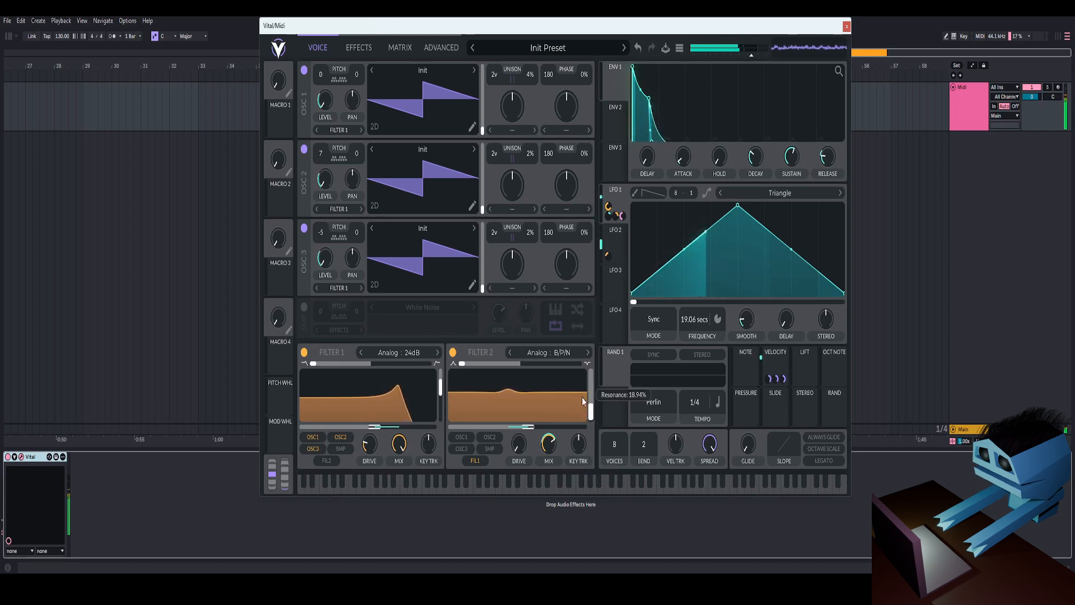
Switch the Chorus effect off and on to compare the sound with and without it
click(400, 48)
click(364, 48)
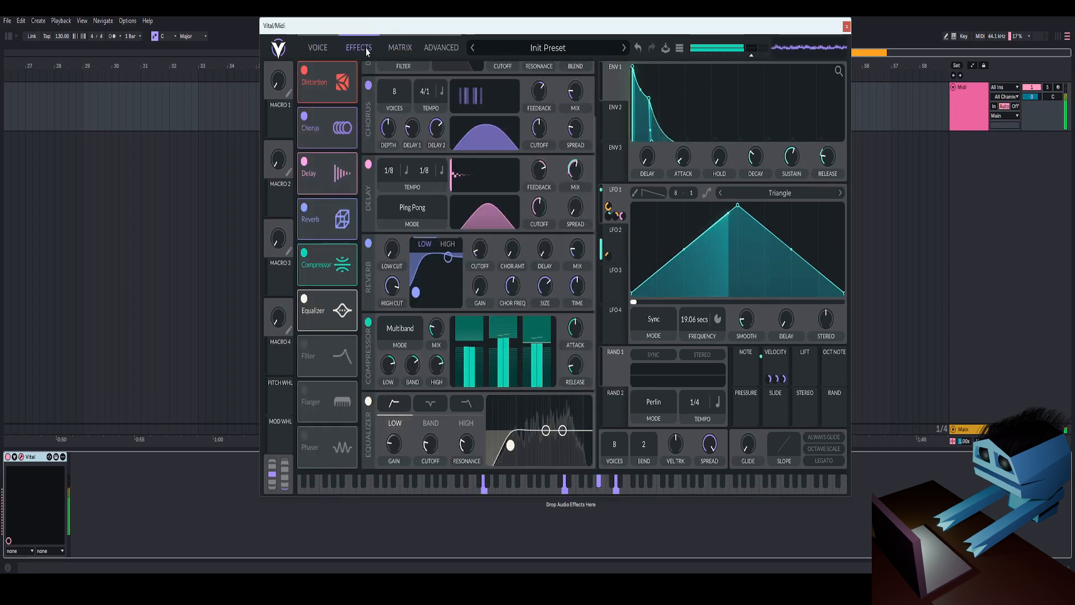
click(306, 117)
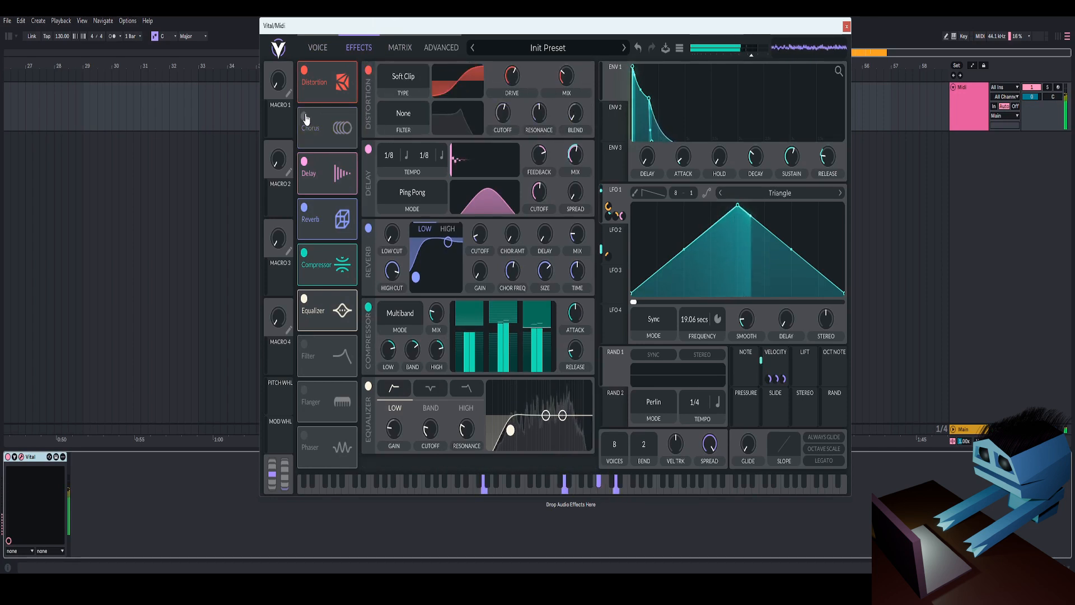
click(305, 117)
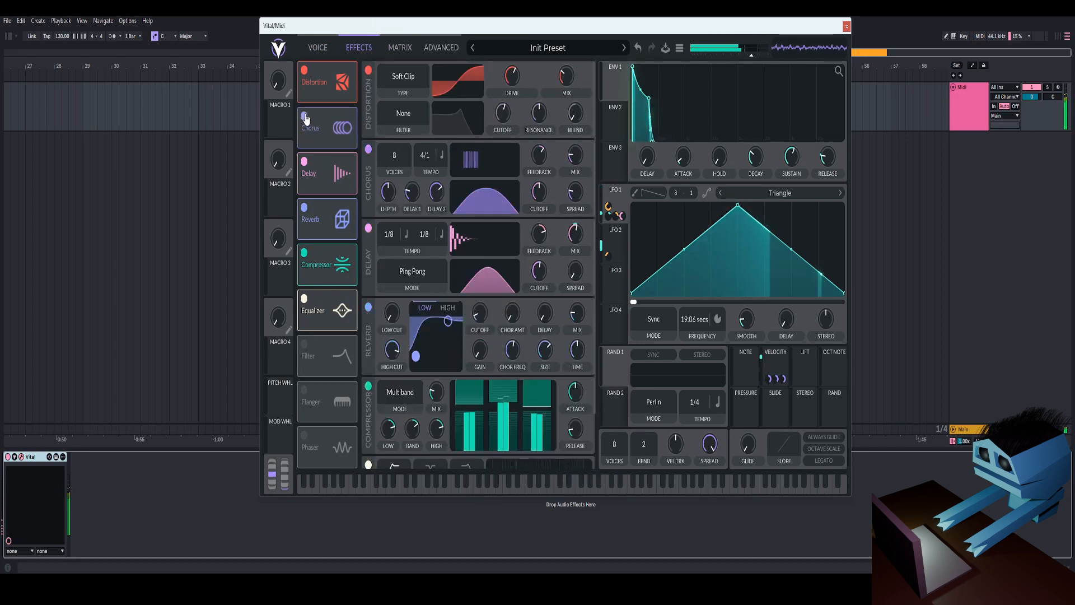
click(305, 116)
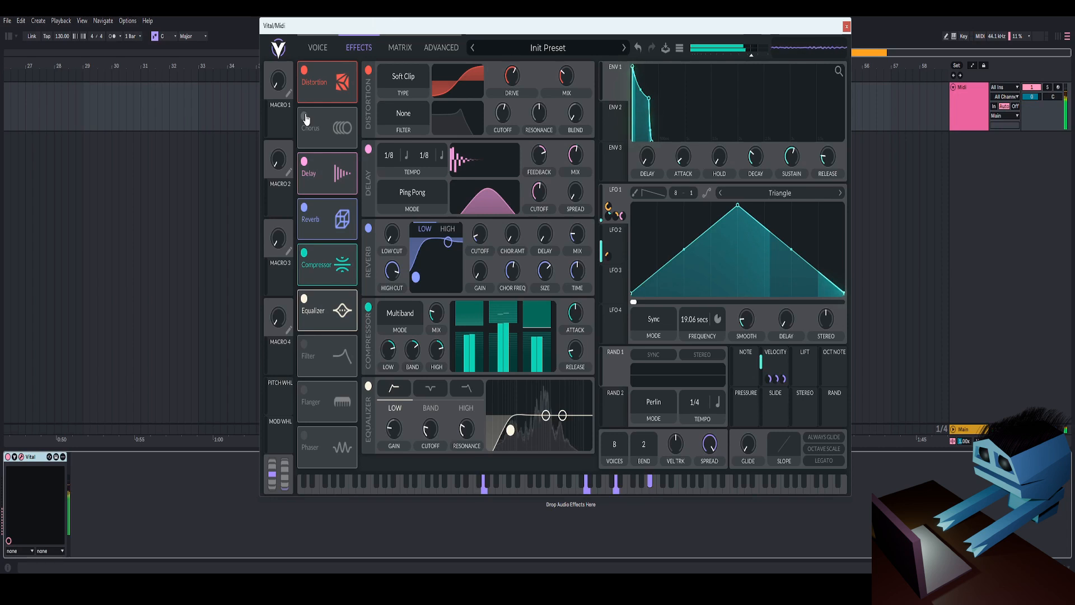
click(306, 117)
Return to the synth's oscillator page and close the Vital plugin window
click(318, 47)
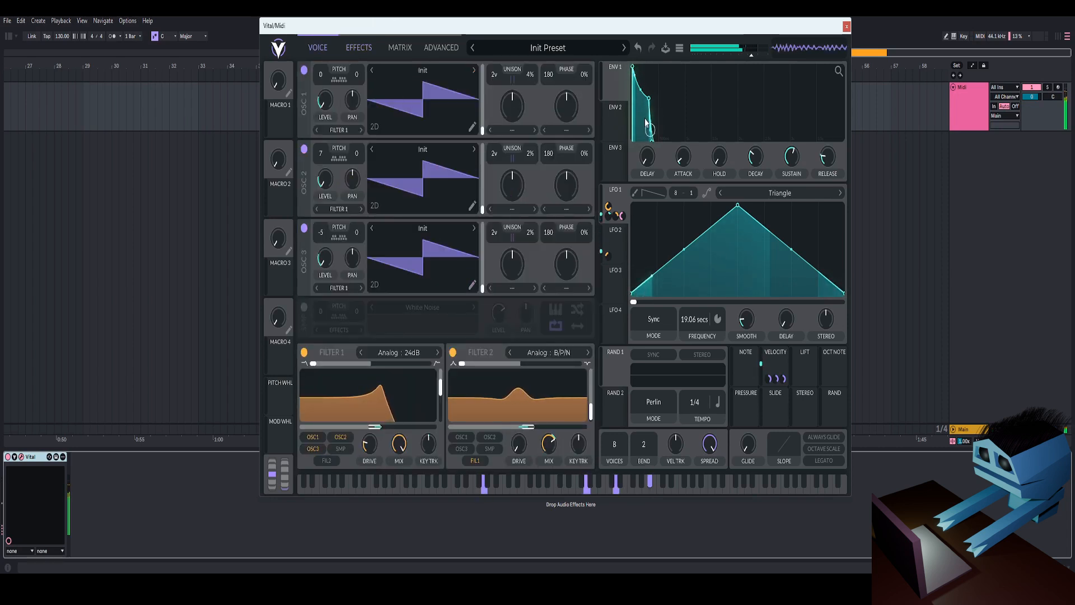
drag(654, 29, 627, 28)
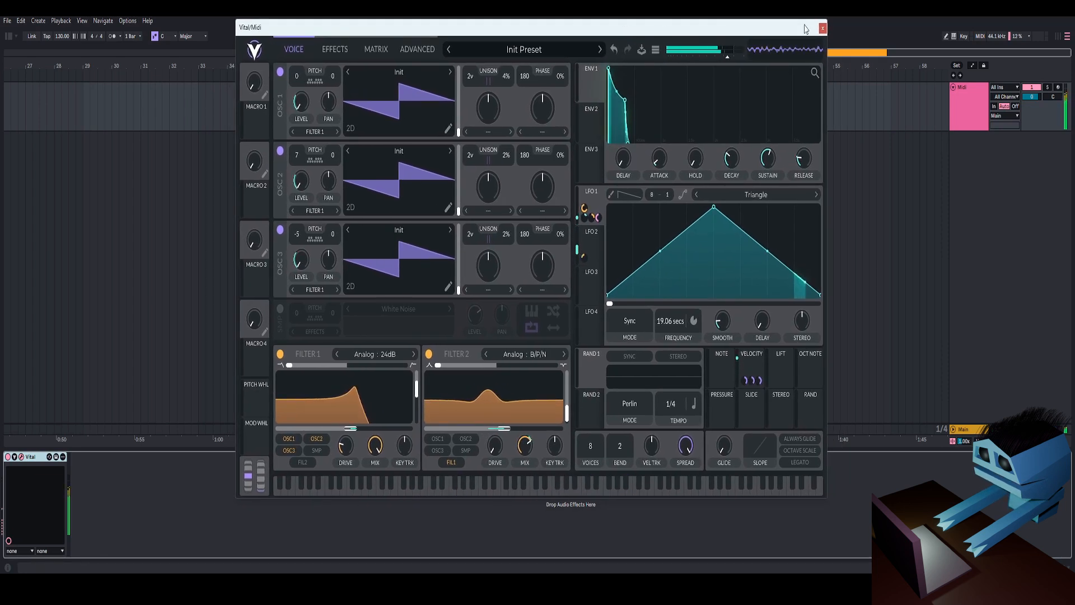
click(823, 28)
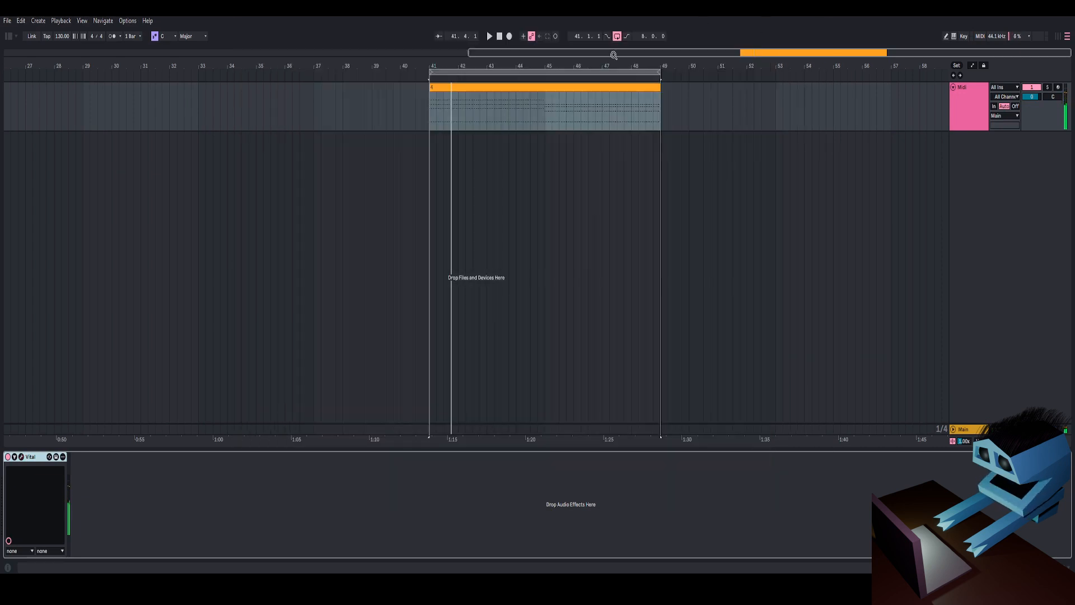
Place the insert marker at bar 45, in the middle of the MIDI clip on the Midi track
click(569, 88)
drag(562, 64, 564, 65)
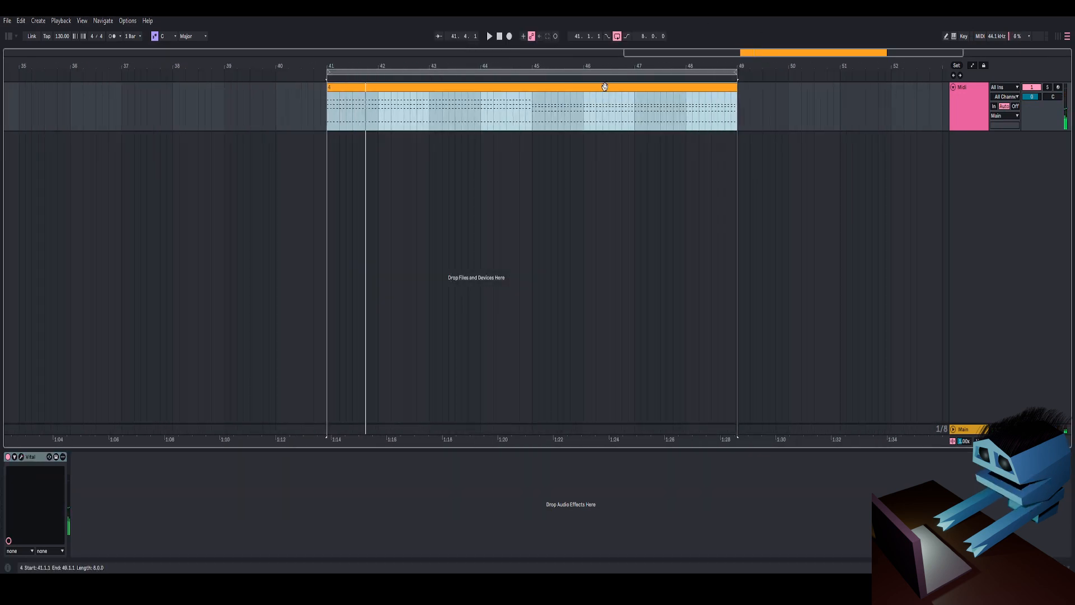
scroll(597, 73, down, 2)
scroll(555, 64, up, 4)
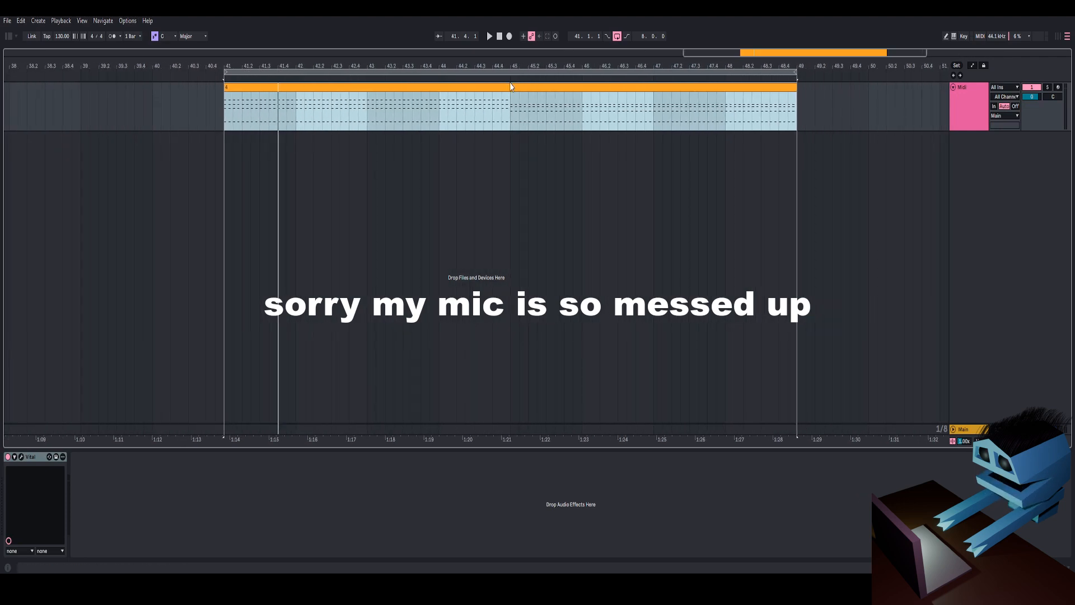
drag(508, 63, 508, 60)
click(508, 100)
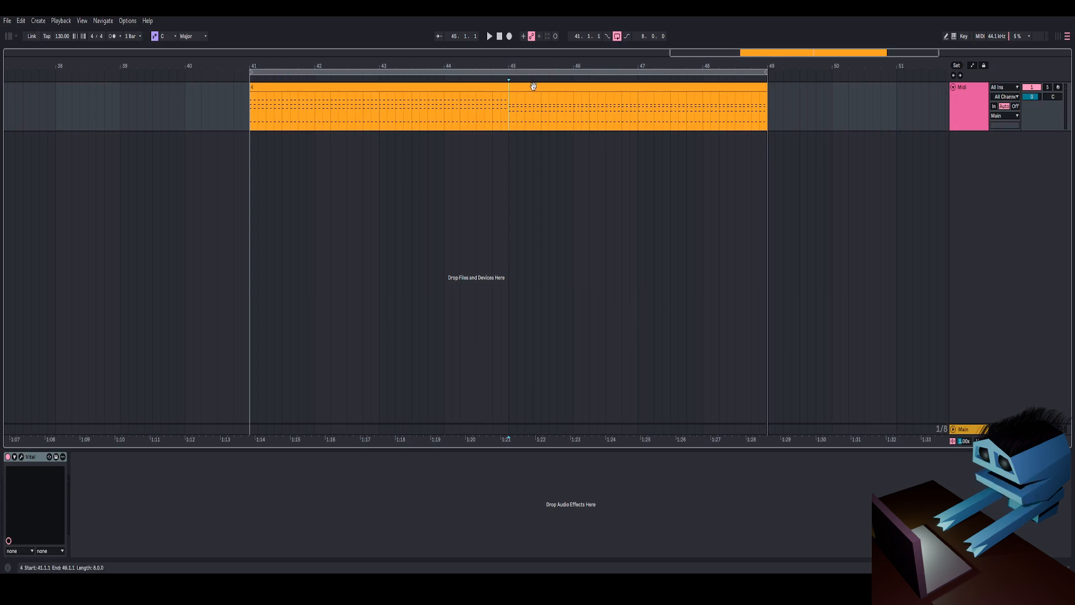
Select the MIDI clip spanning bars 41 to 49 and start playback with the Vital window closed
mouse_move(521, 68)
mouse_down()
mouse_move(522, 77)
mouse_move(525, 68)
mouse_up()
click(525, 87)
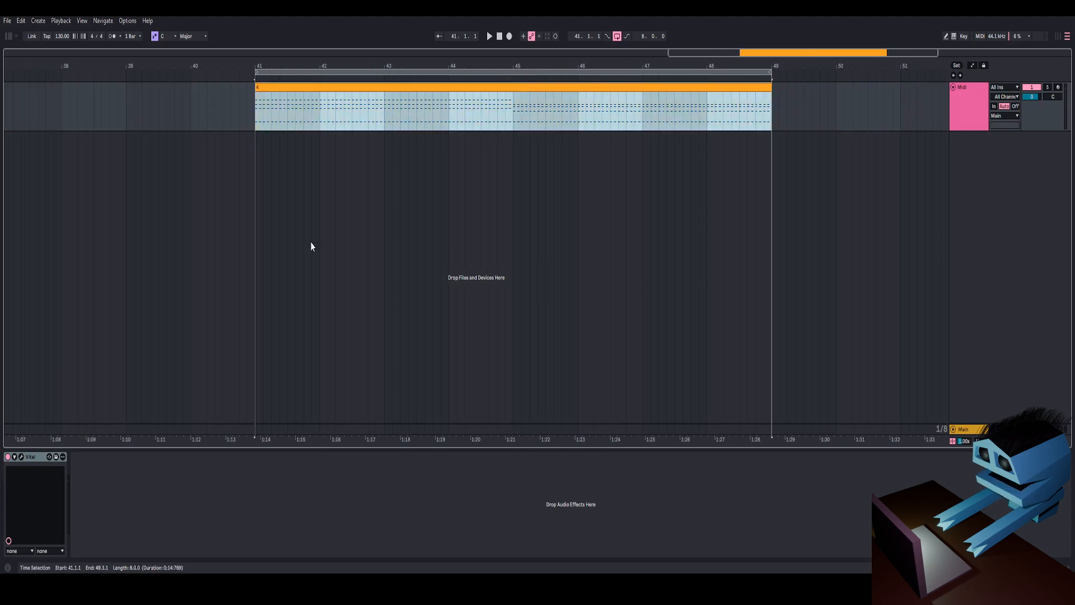
click(23, 456)
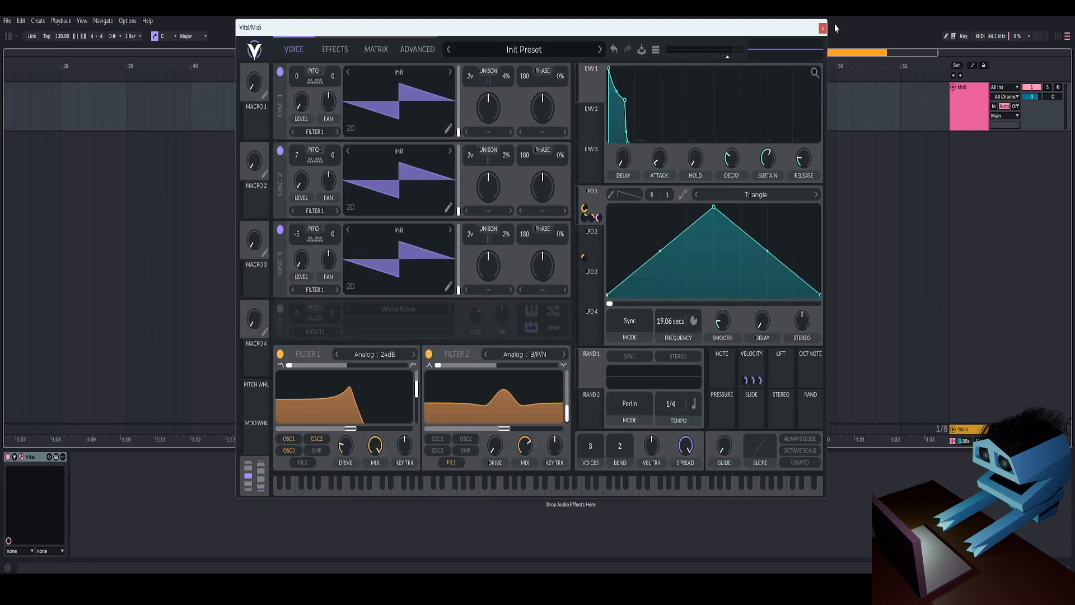
click(822, 30)
key(space)
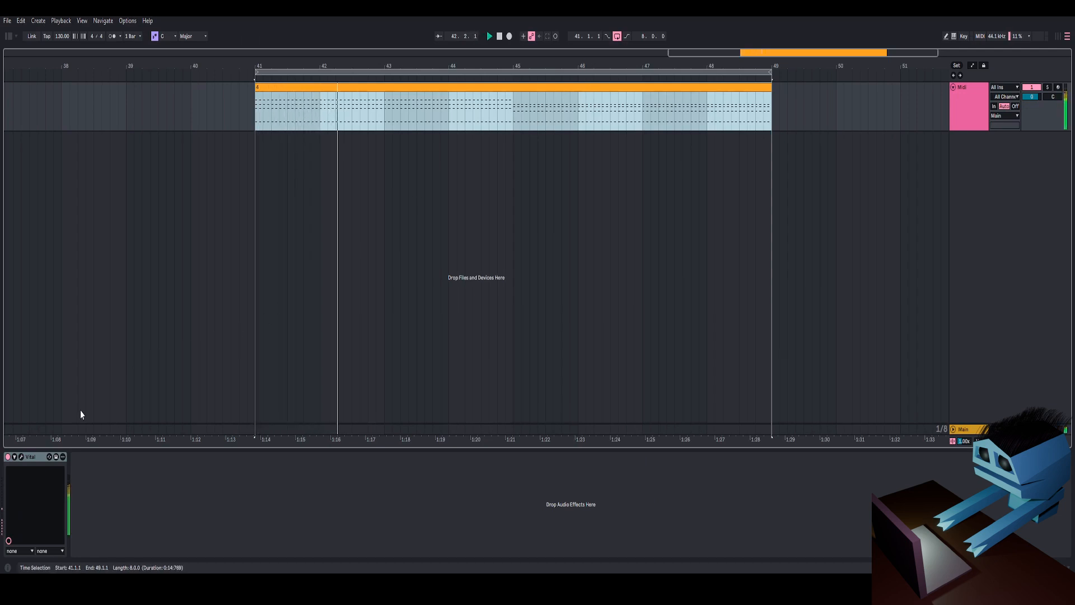
Review Vital's effects chain and oscillator page during playback, and close the plugin window
click(22, 457)
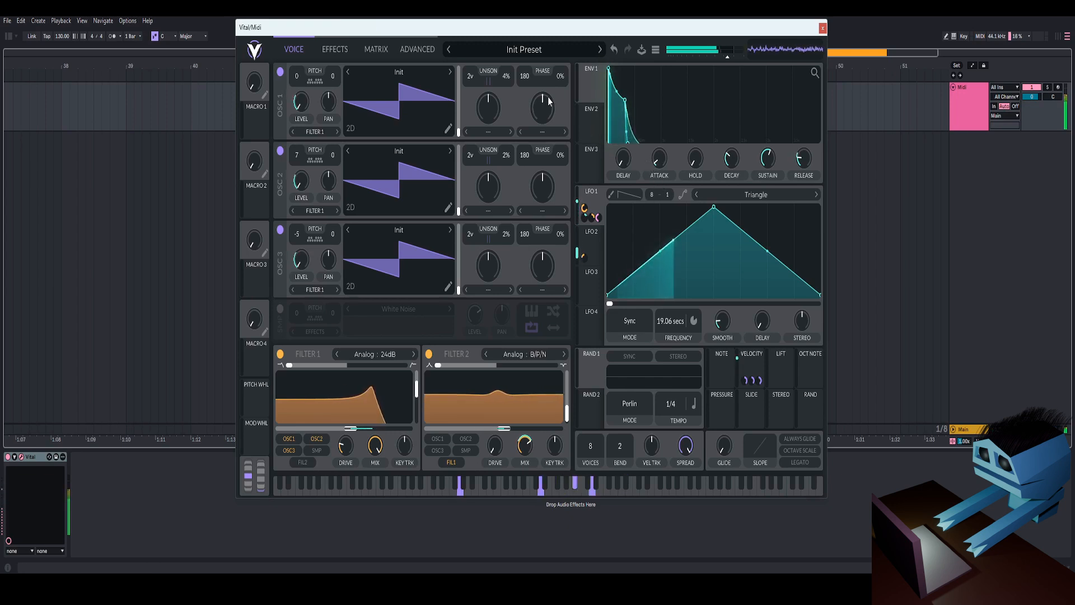
click(338, 50)
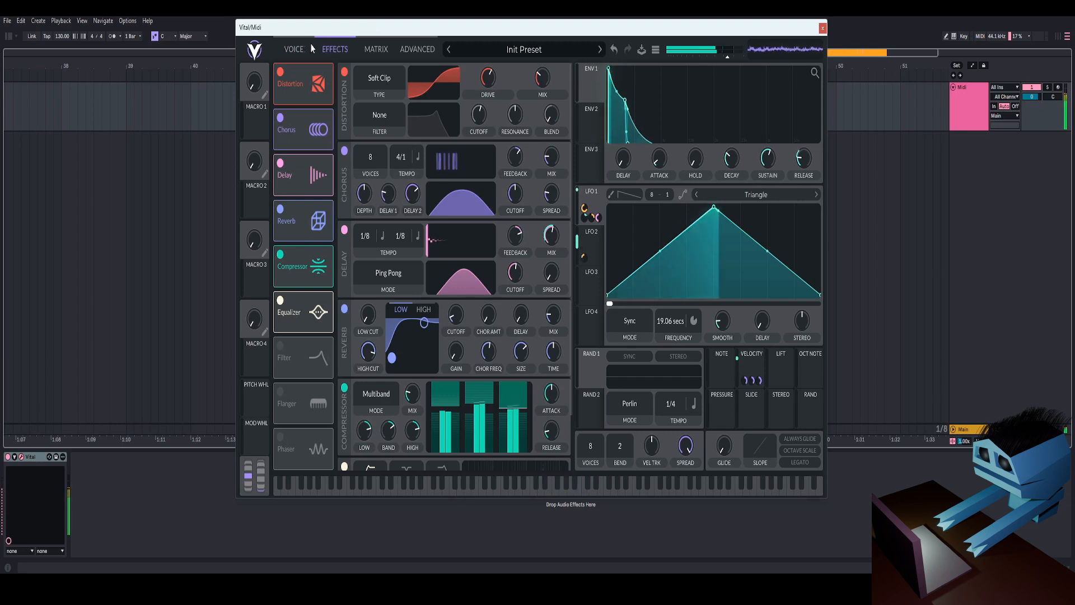
click(294, 50)
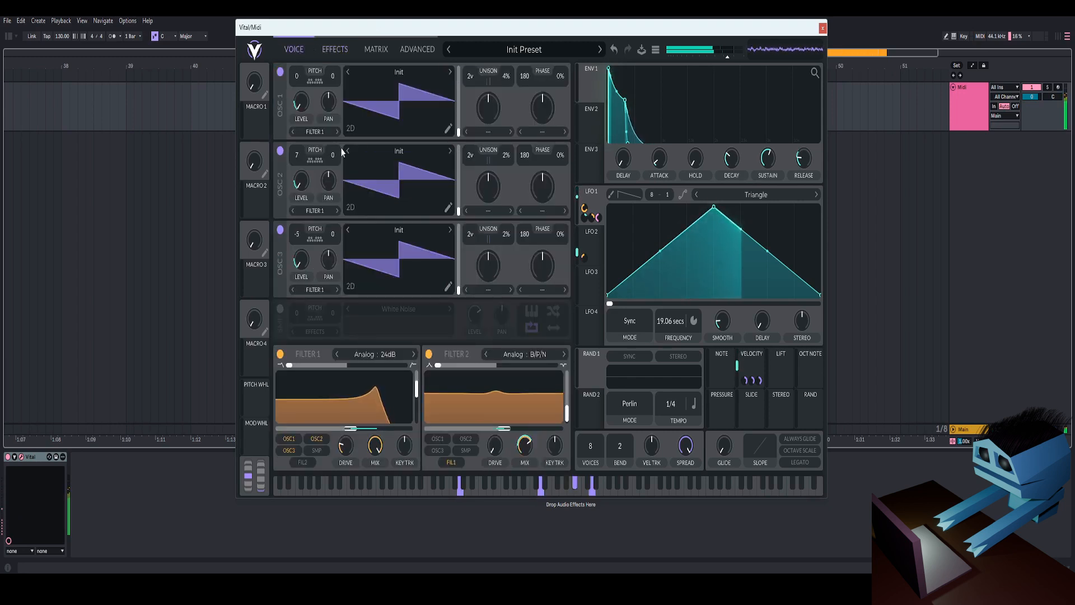
click(822, 29)
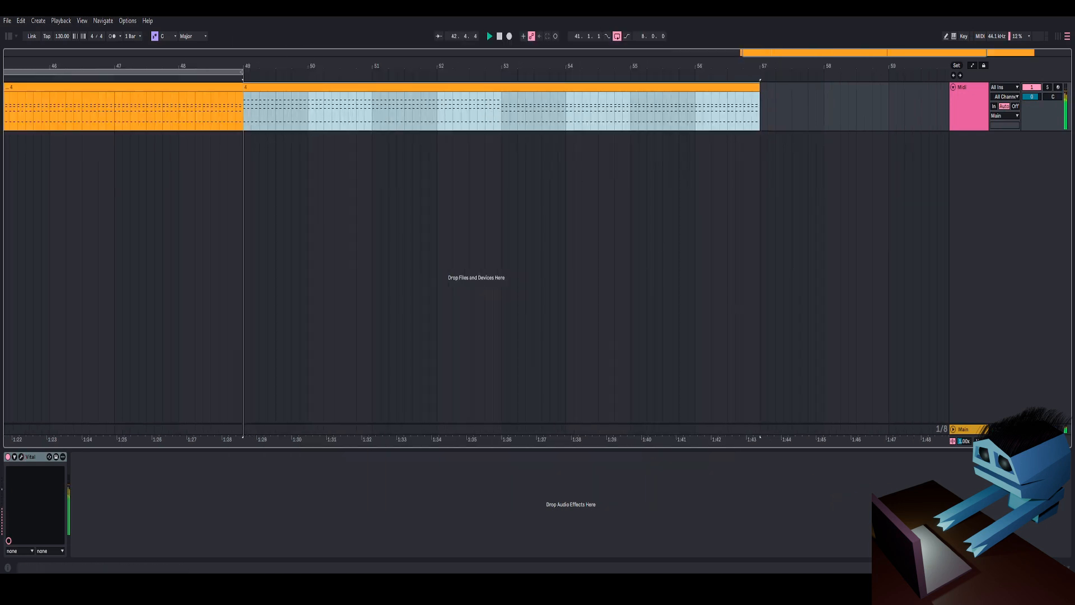
Show the notes of the duplicated clip at bar 49 and transpose all of them down five semitones
key(shift+Tab)
drag(157, 355, 180, 265)
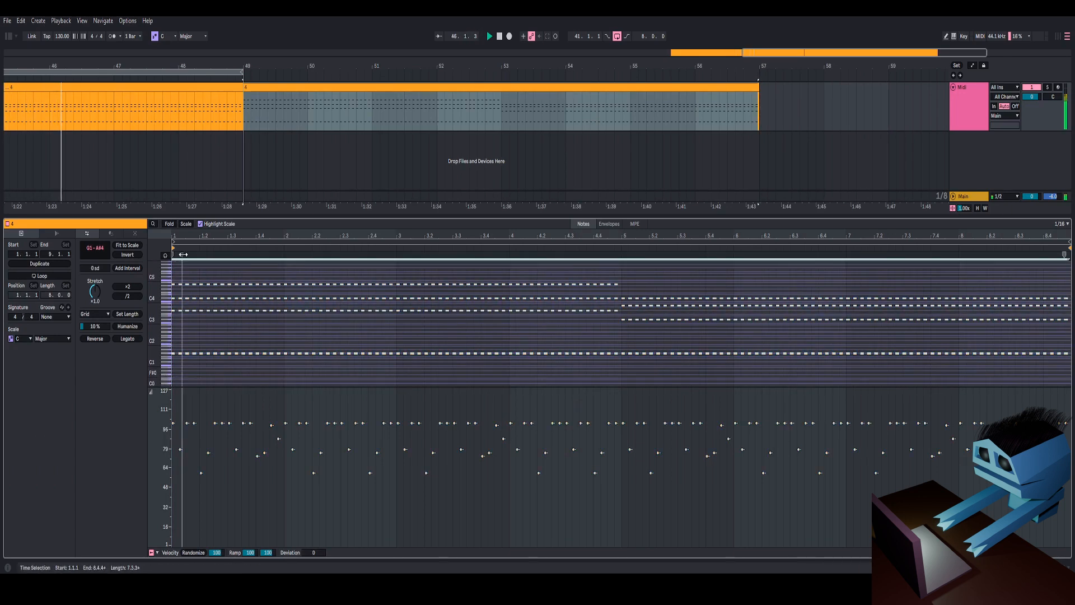
key(Down)
key(Down)
key(Down)
key(Down)
key(Down)
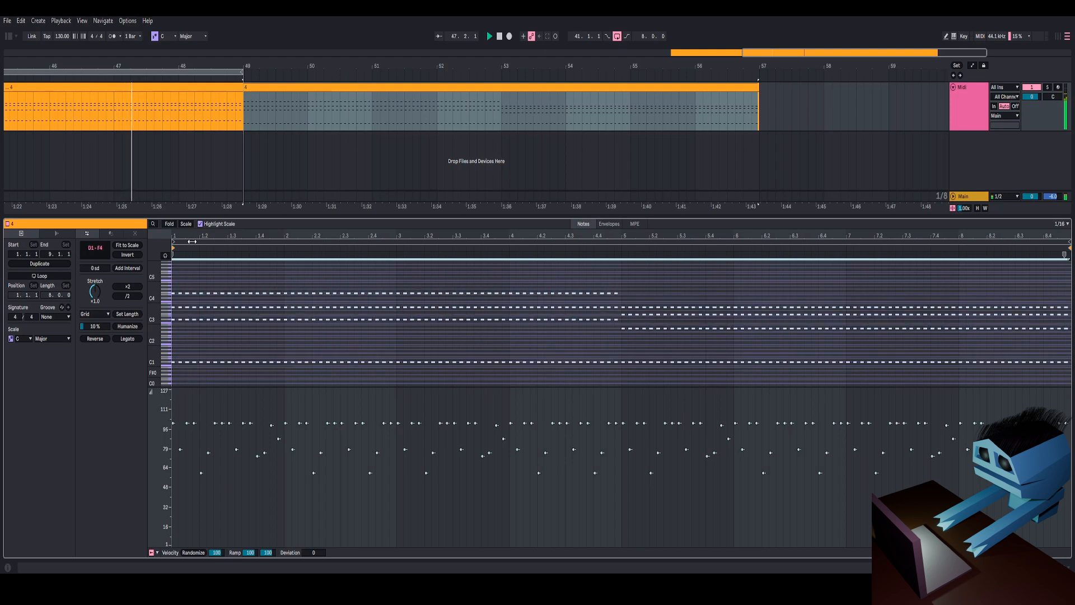
Extend the arrangement loop's end to bar 57 to cover both clips, and return to the track's device view
click(340, 86)
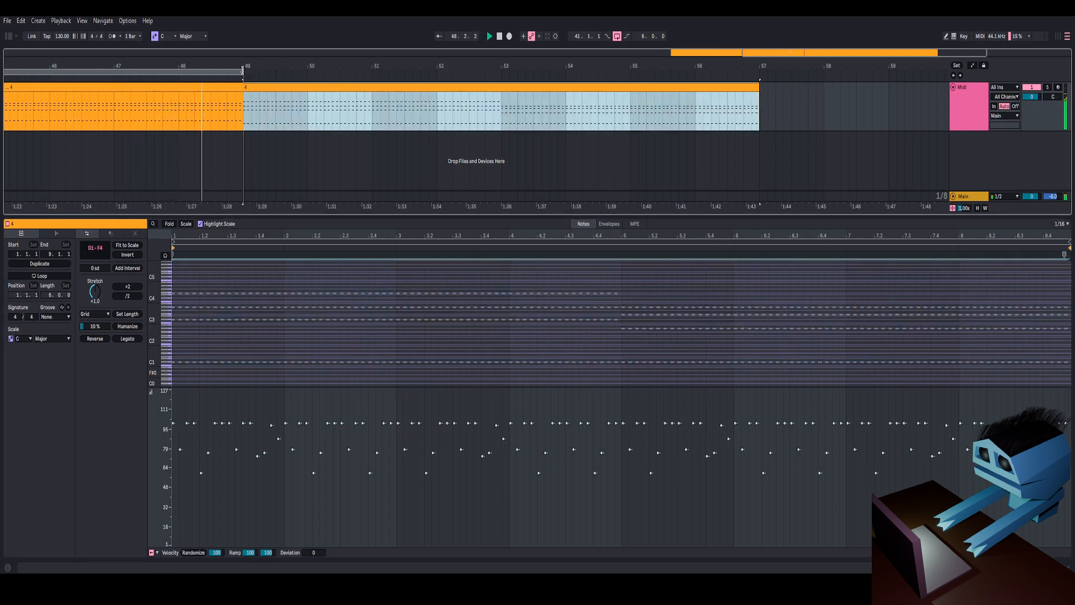
drag(242, 71, 759, 72)
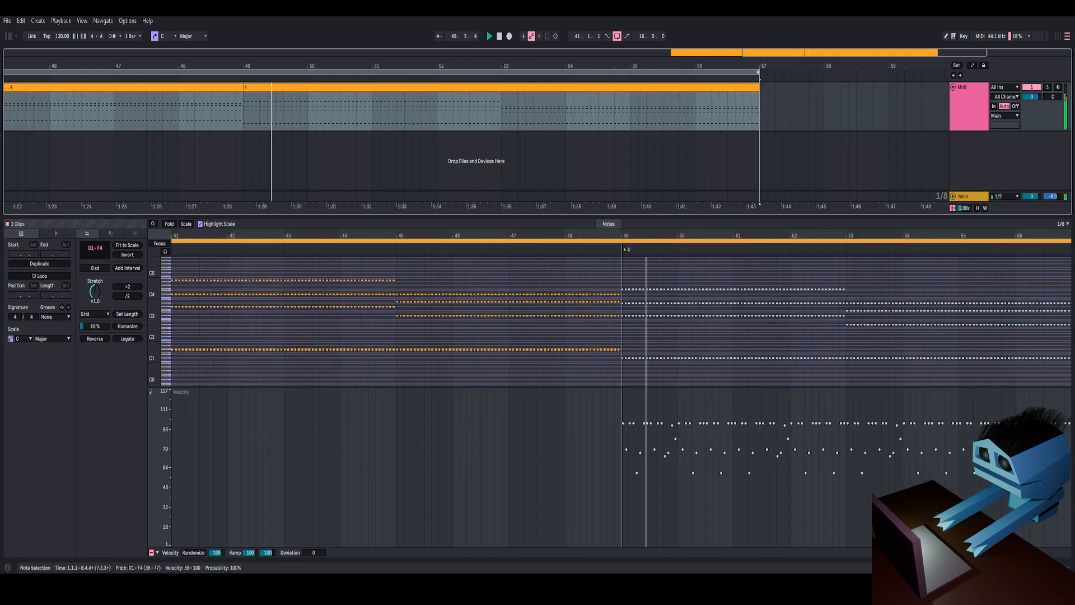
key(e)
key(d)
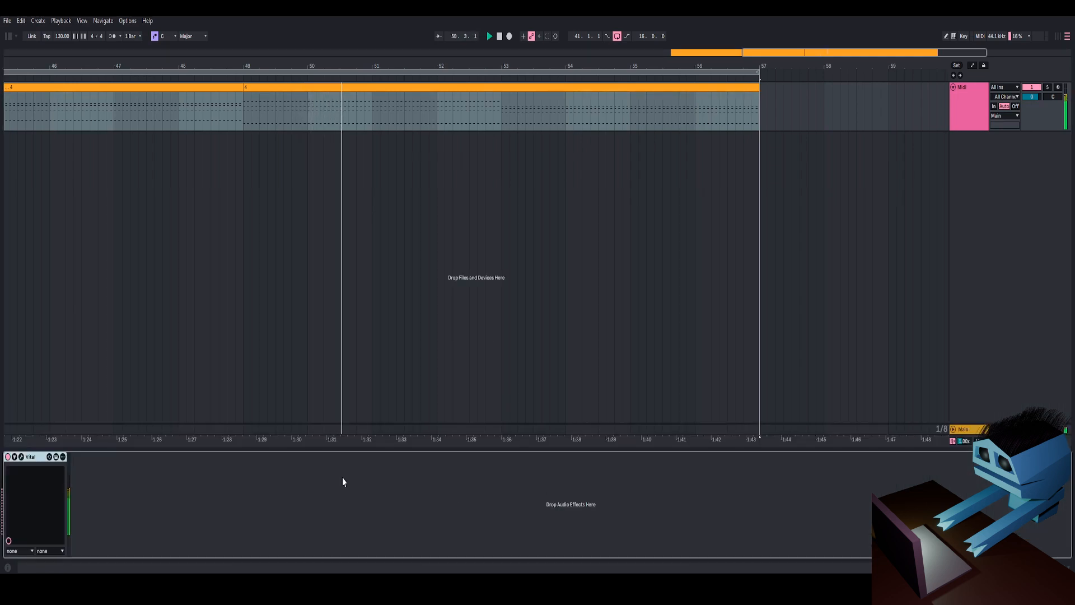
Look over Vital's effects and oscillator pages while the longer loop plays, and return to the arrangement
click(21, 457)
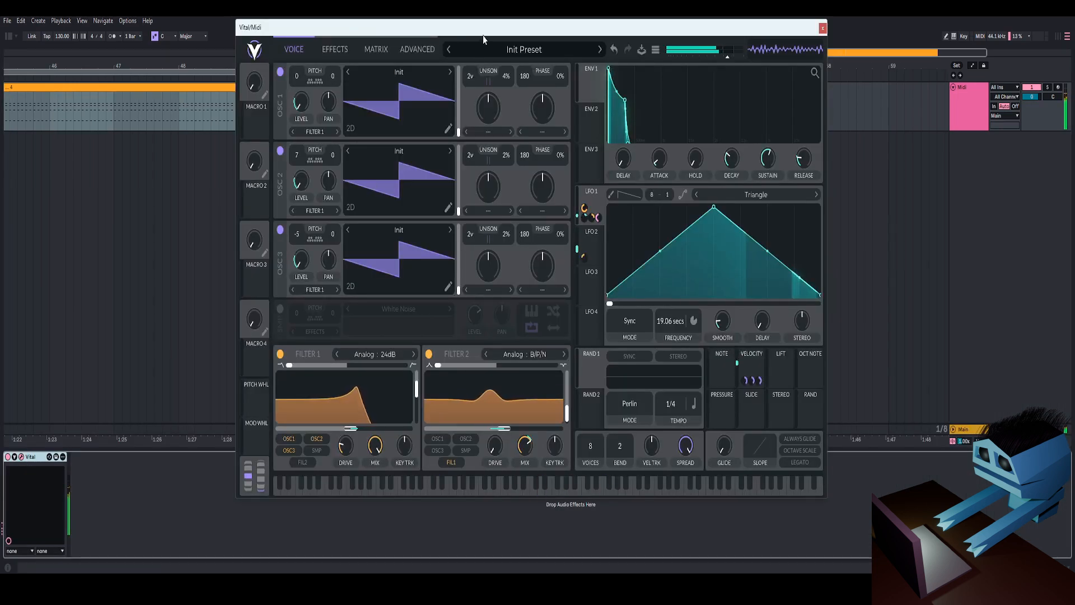
click(334, 49)
click(303, 52)
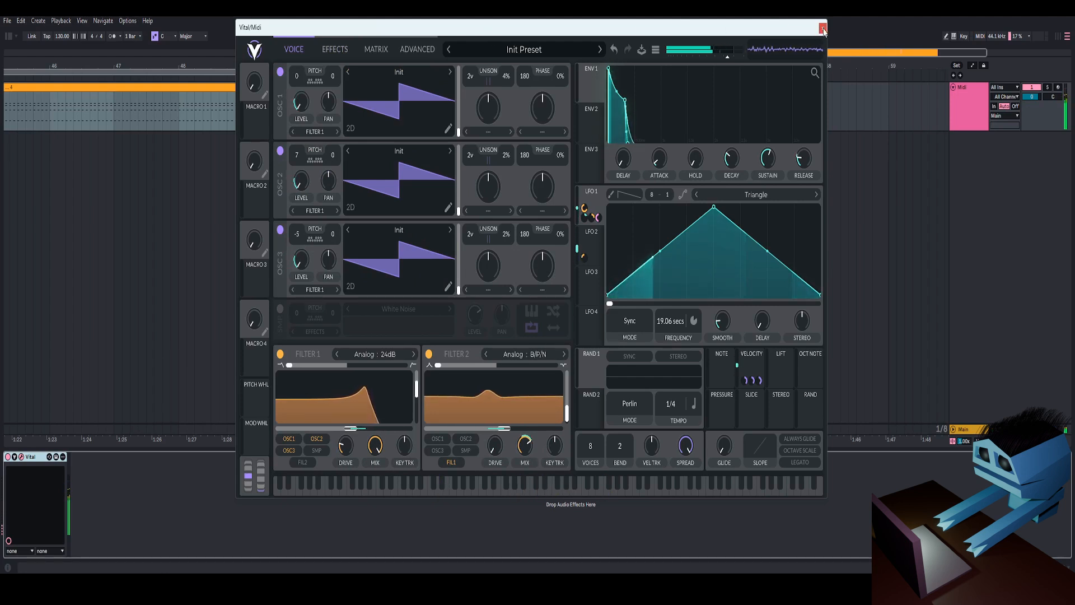
click(823, 28)
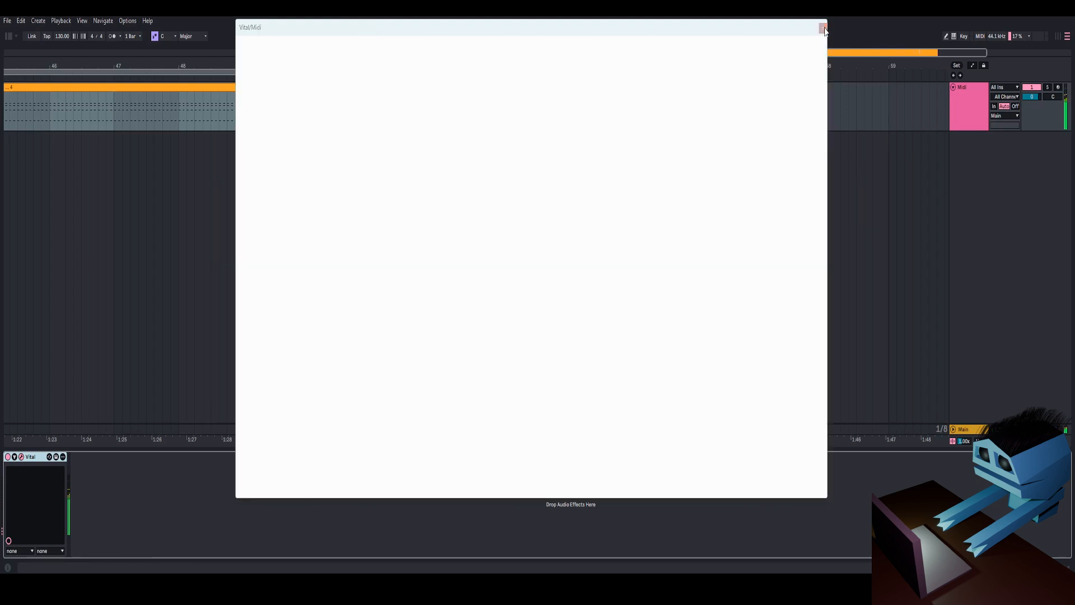
drag(570, 60, 809, 60)
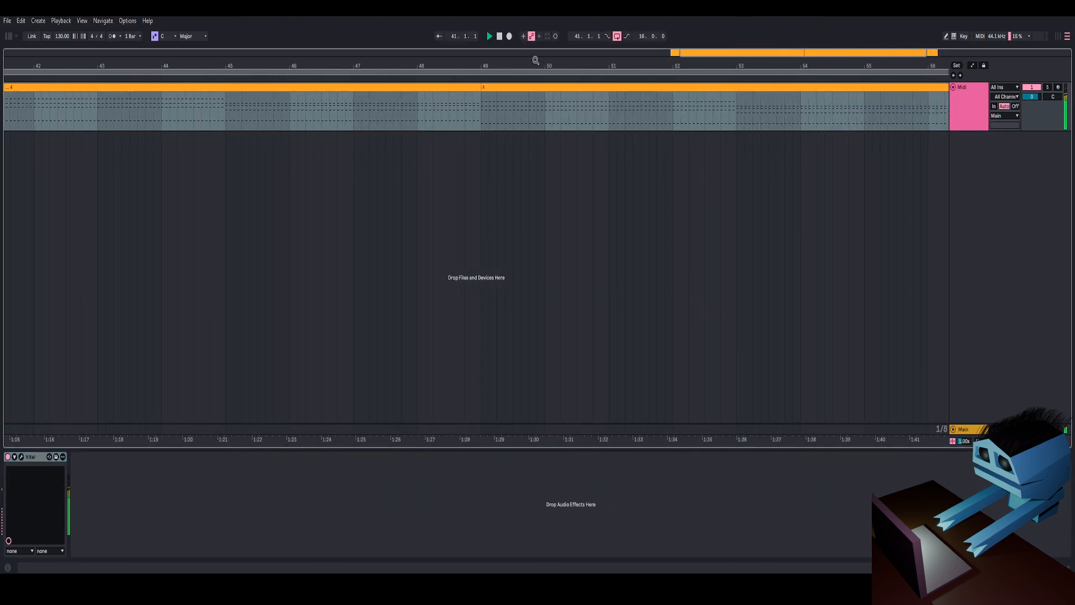